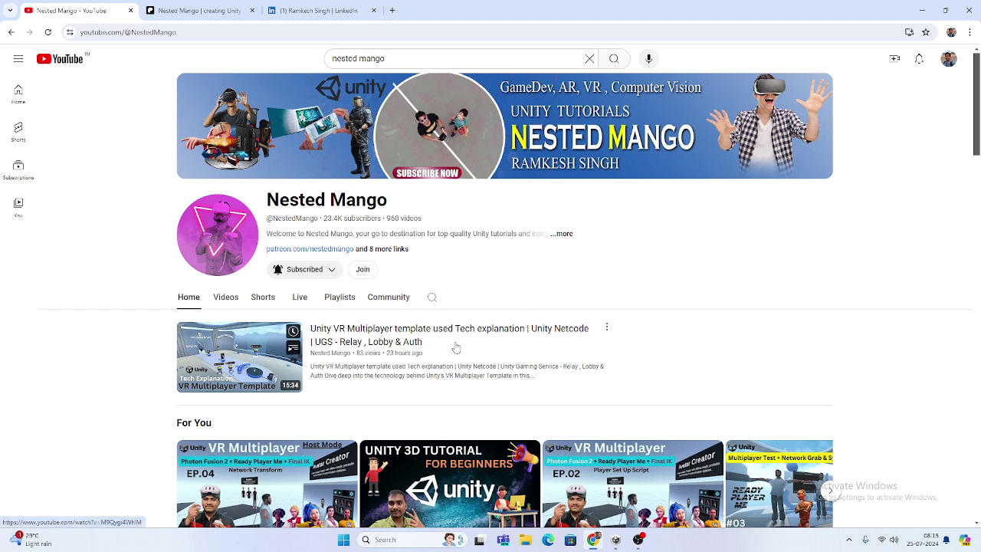
- Browse the list of new-project templates in Unity Hub
left_click(616, 540)
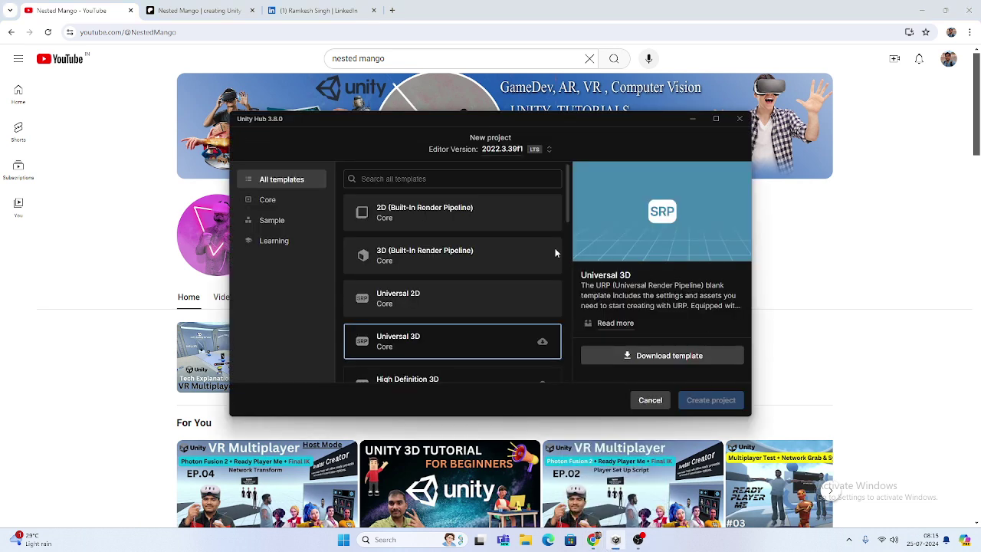
scroll(486, 270, "down", 5)
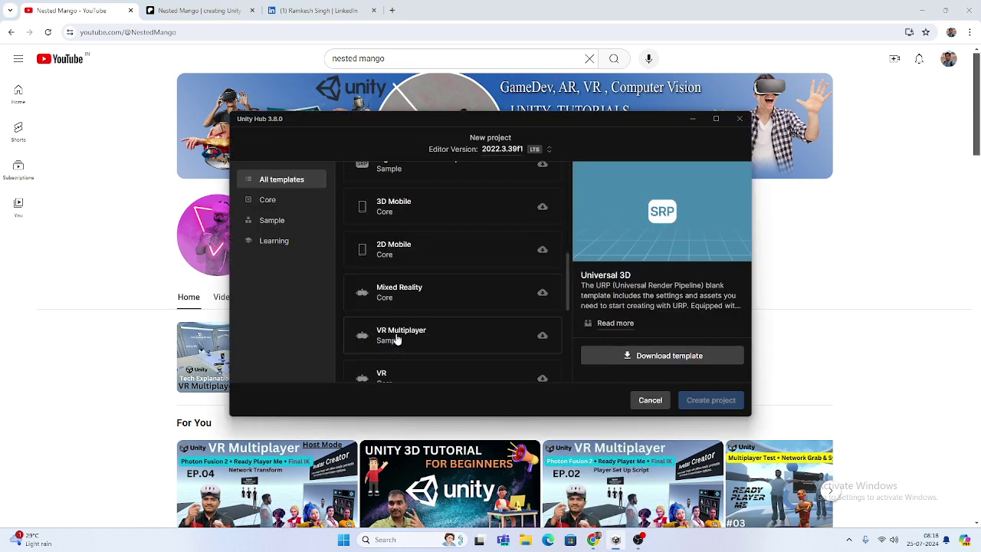
scroll(414, 328, "down", 3)
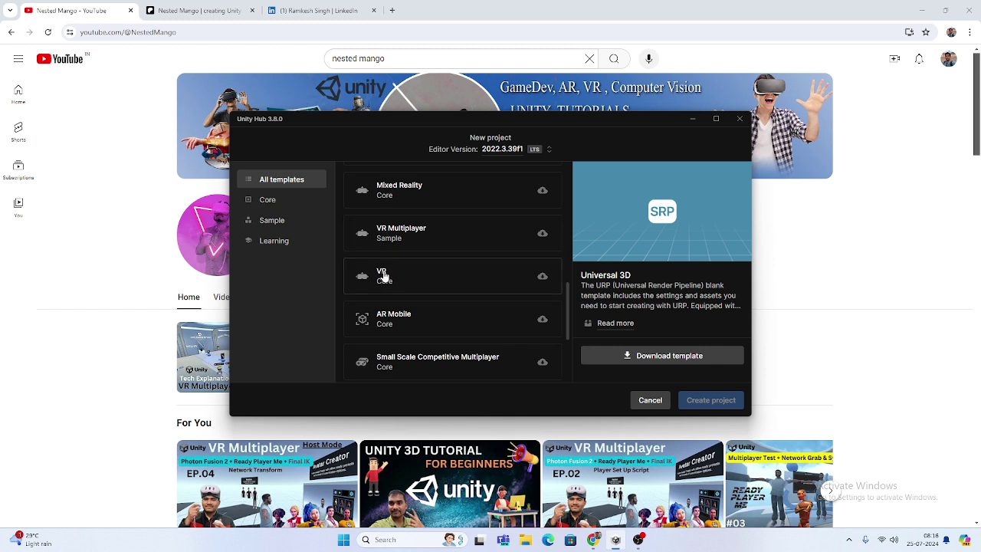
scroll(422, 275, "up", 8)
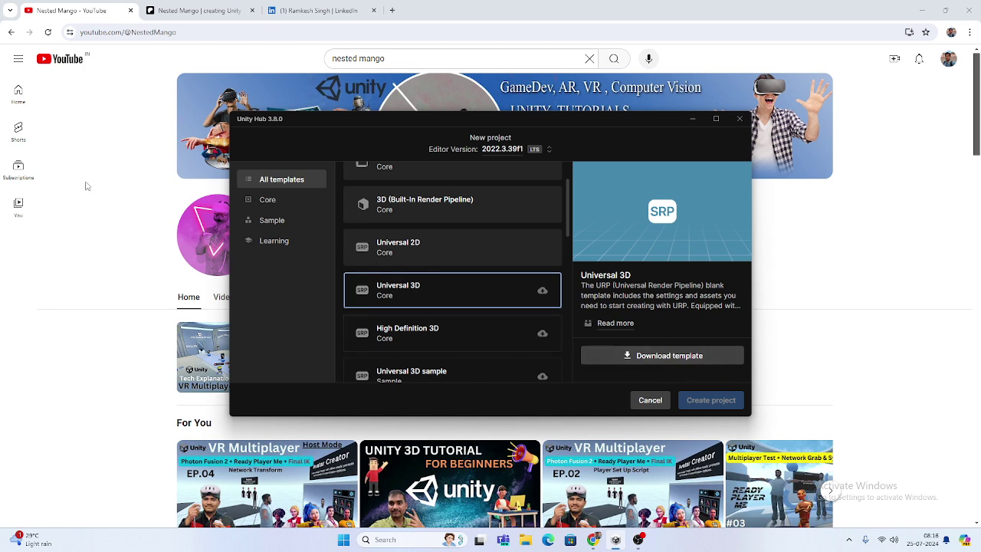
- Open the Nested Mango Patreon shop page and scroll through its 11 products
left_click(108, 203)
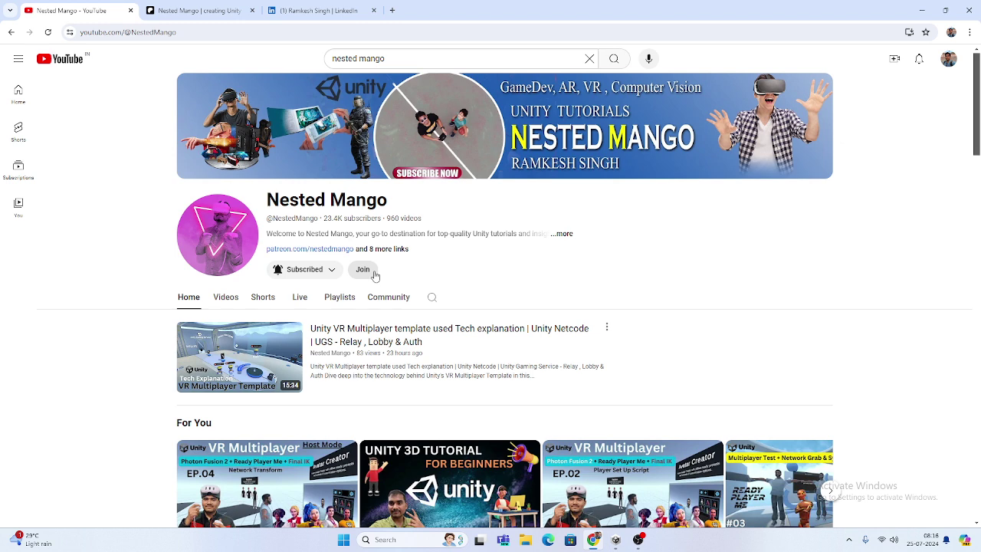
left_click(208, 11)
scroll(503, 245, "down", 3)
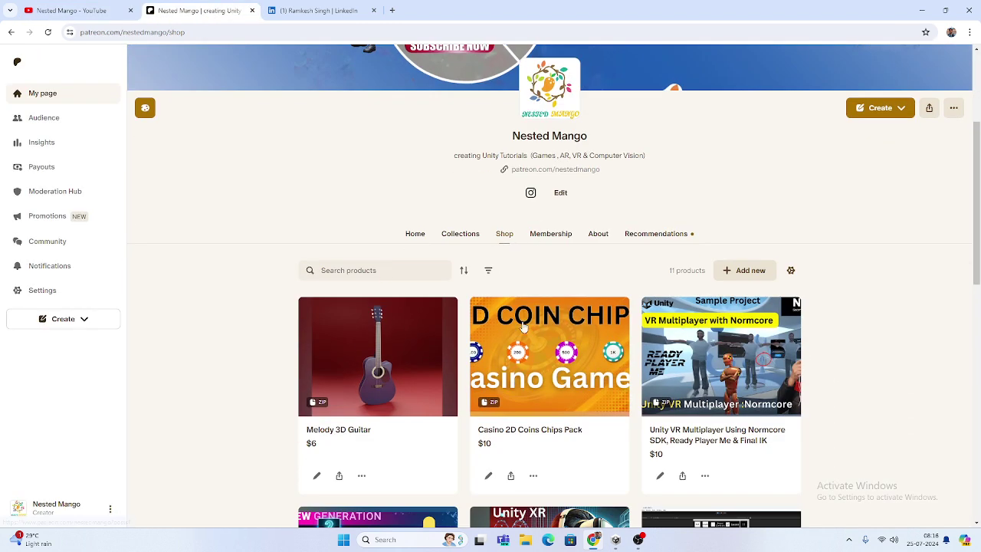
scroll(597, 265, "down", 3)
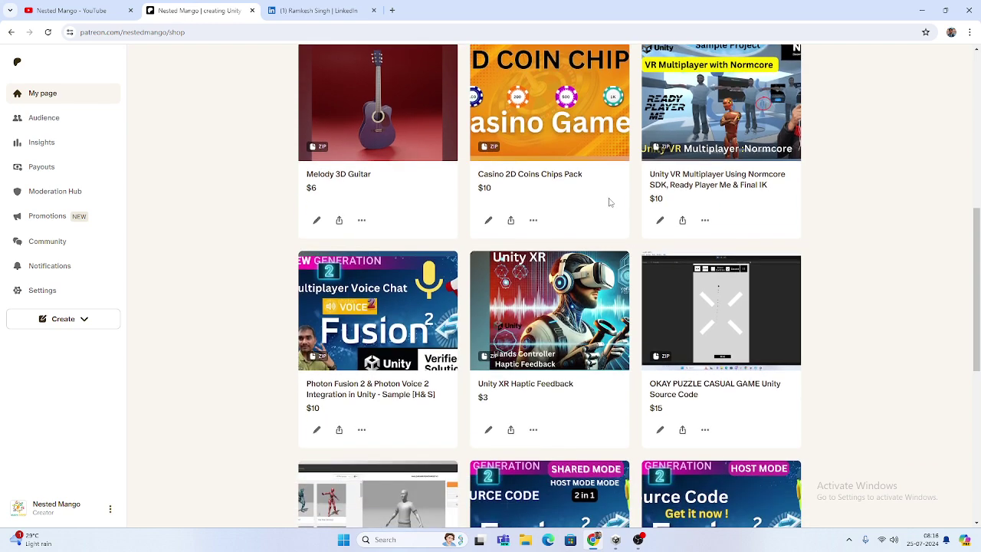
scroll(578, 247, "down", 7)
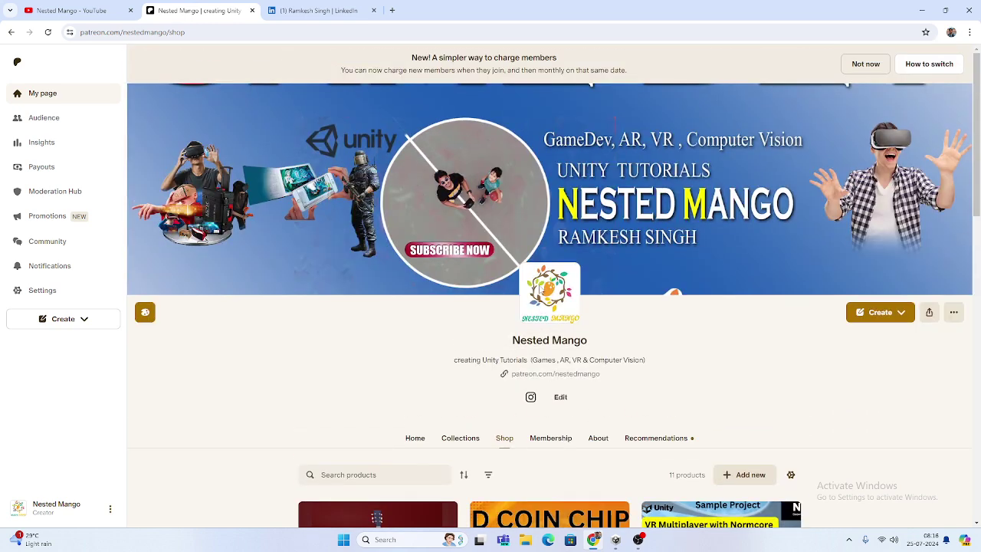
- Switch to the LinkedIn profile with 284 profile views and 616 post impressions
left_click(318, 11)
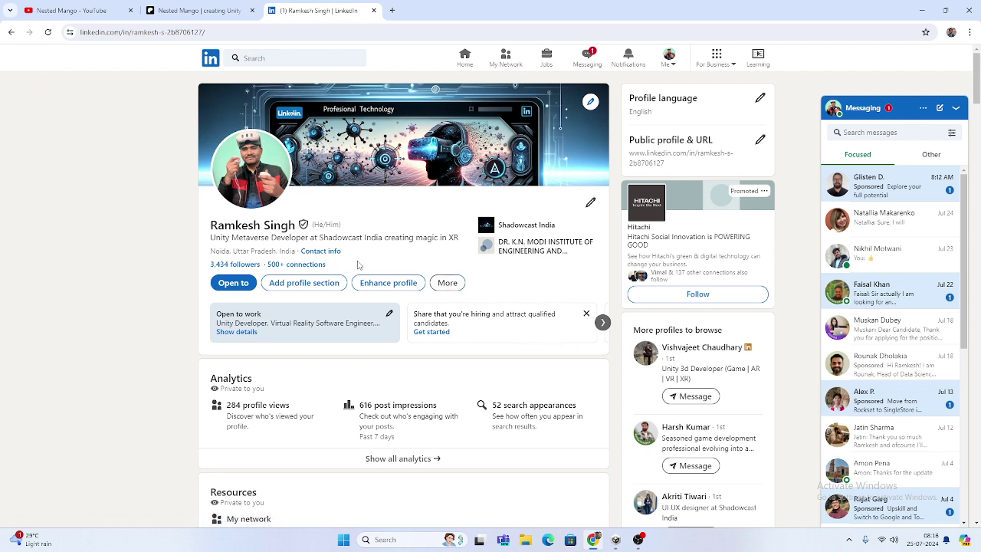
- Download the Universal 3D template and create a project named UnityXRNew from it
left_click(615, 539)
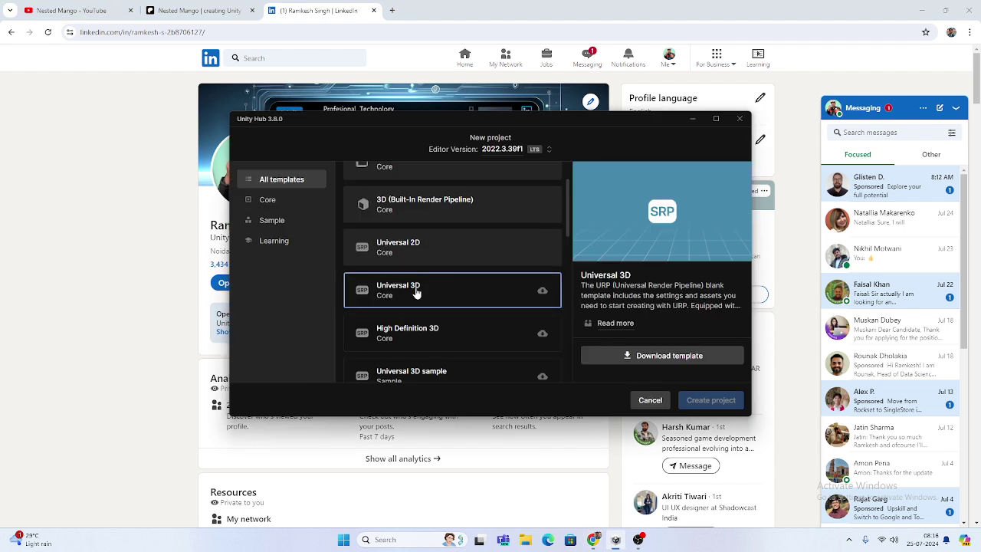
scroll(409, 304, "down", 3)
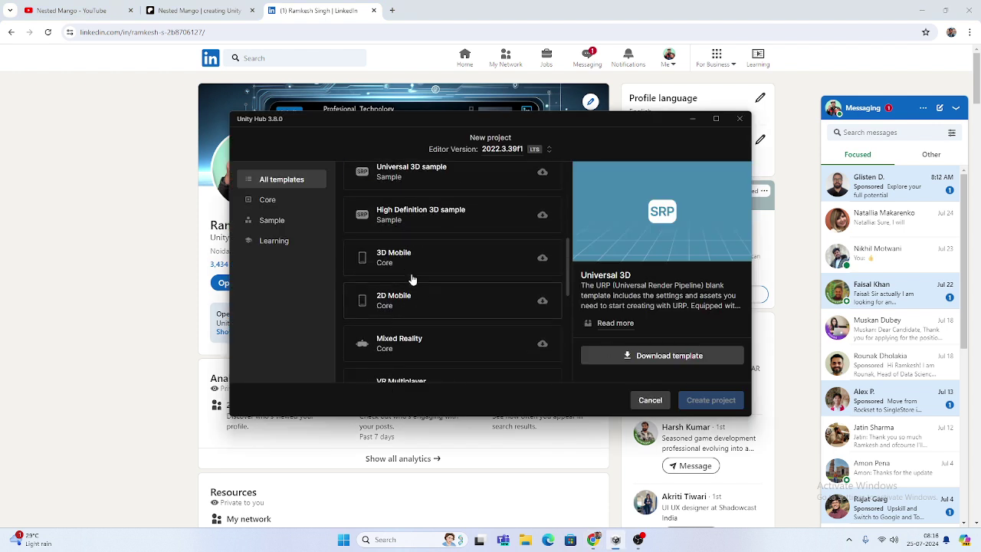
scroll(411, 279, "down", 2)
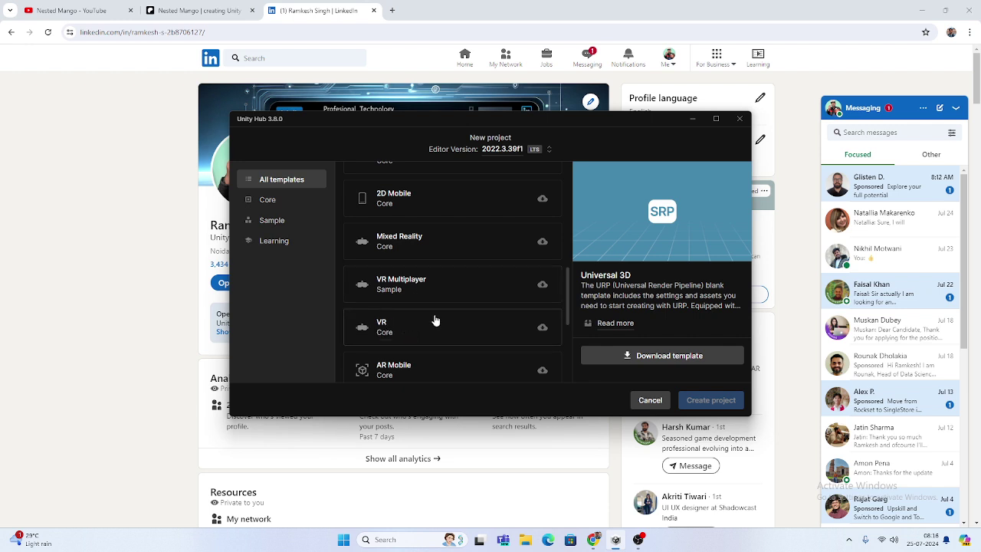
scroll(426, 300, "up", 5)
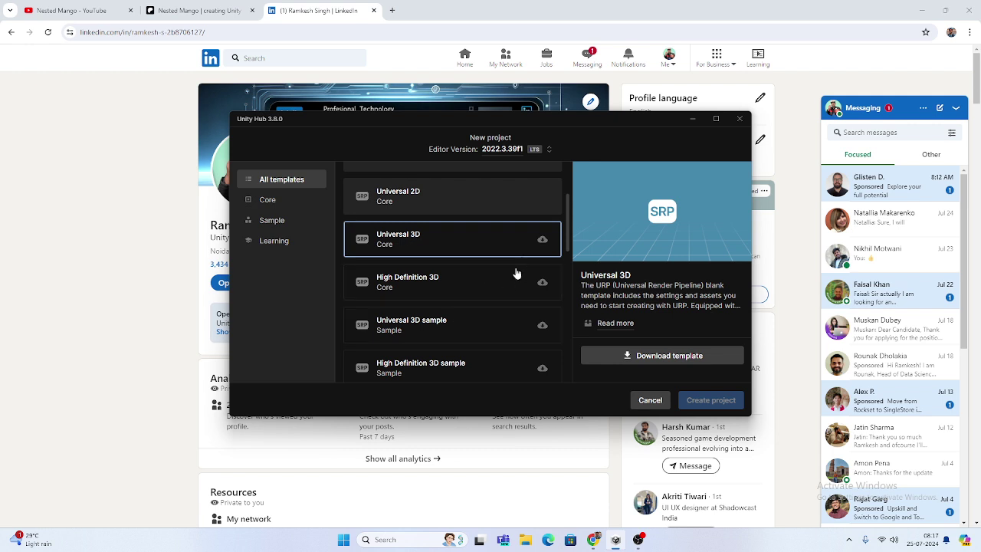
left_click(650, 355)
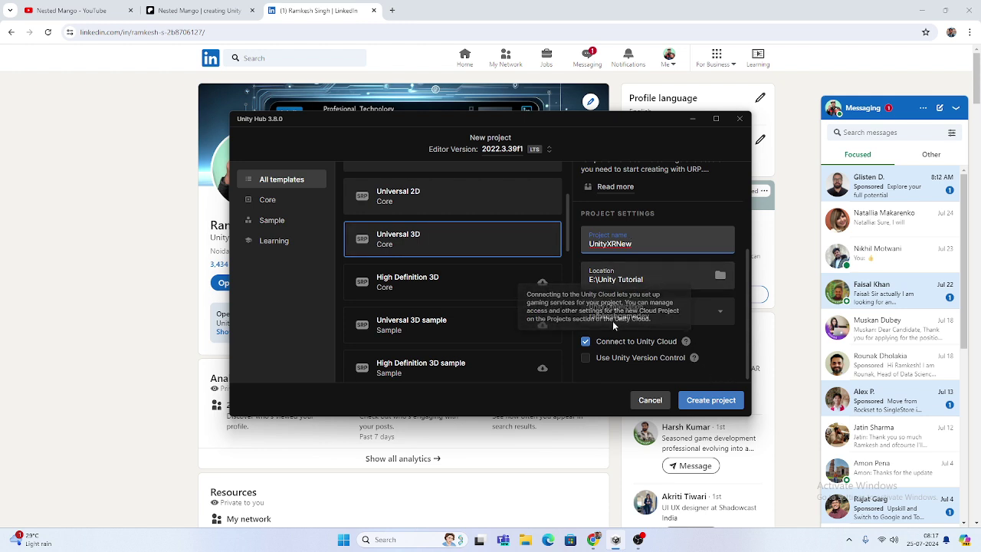
left_click(702, 402)
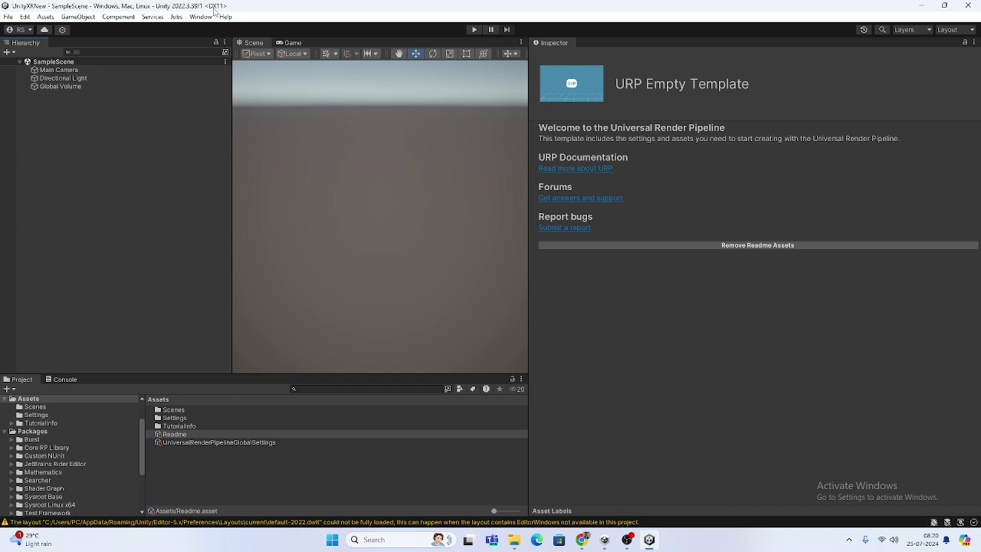
- Install XR Plug-in Management via Player Settings and enable the OpenXR plug-in provider
left_click(7, 16)
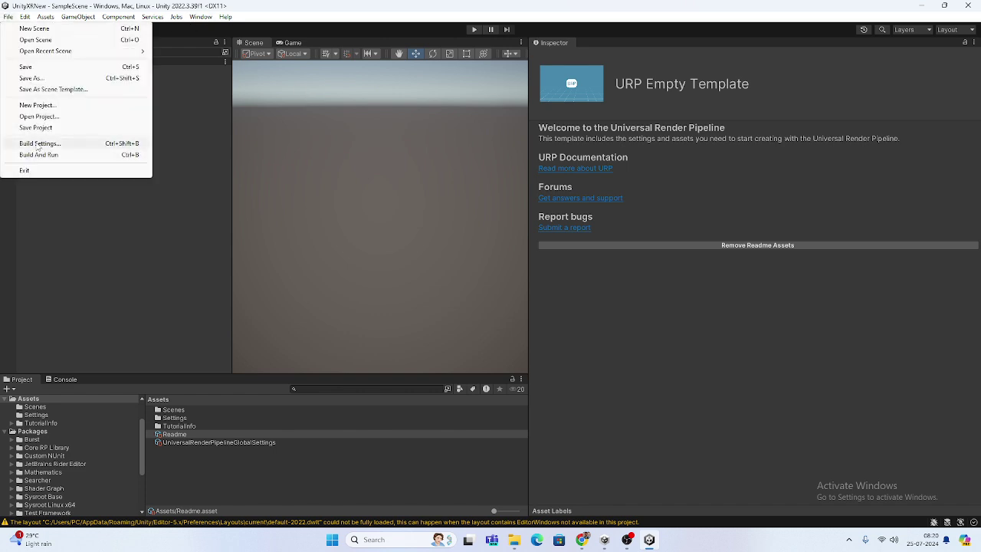
left_click(41, 145)
left_click(158, 437)
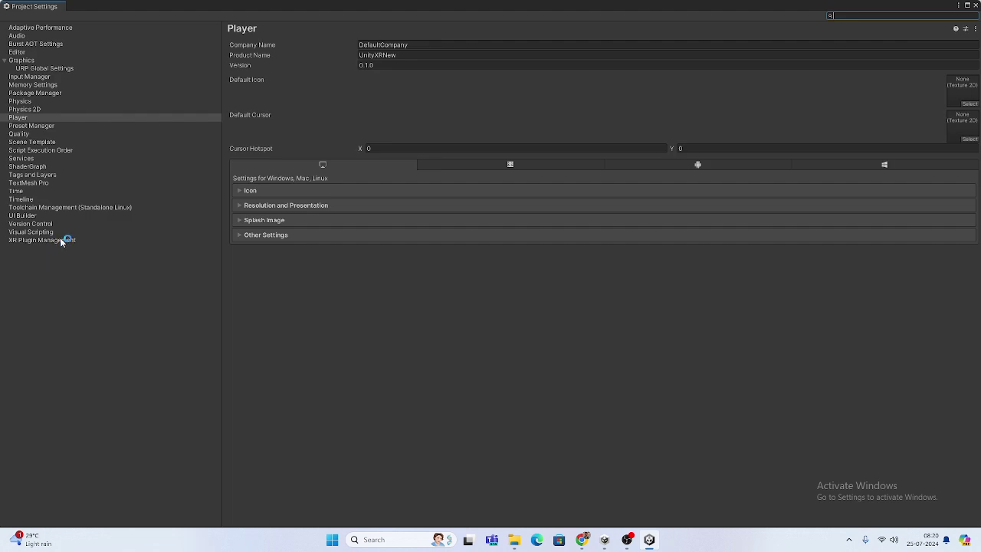
left_click(61, 241)
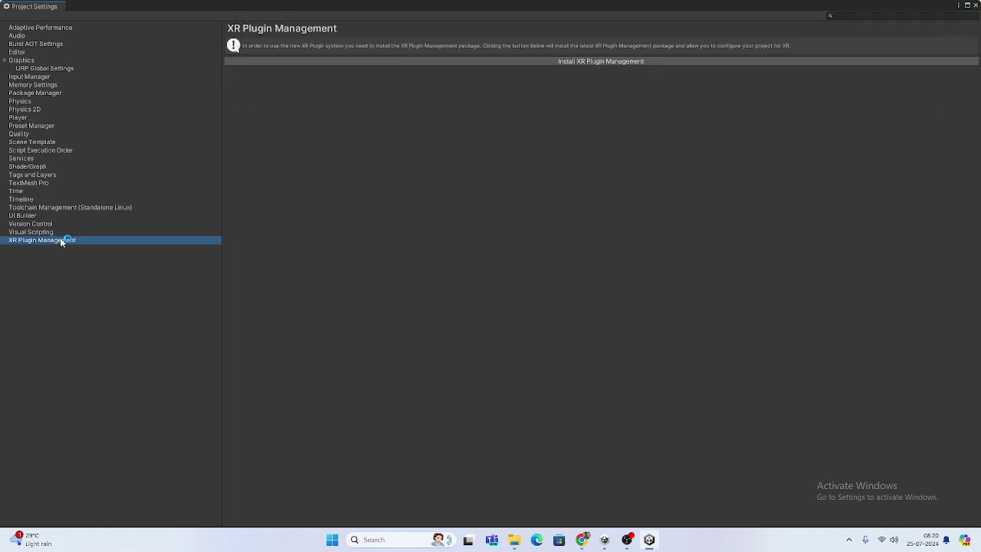
left_click(623, 61)
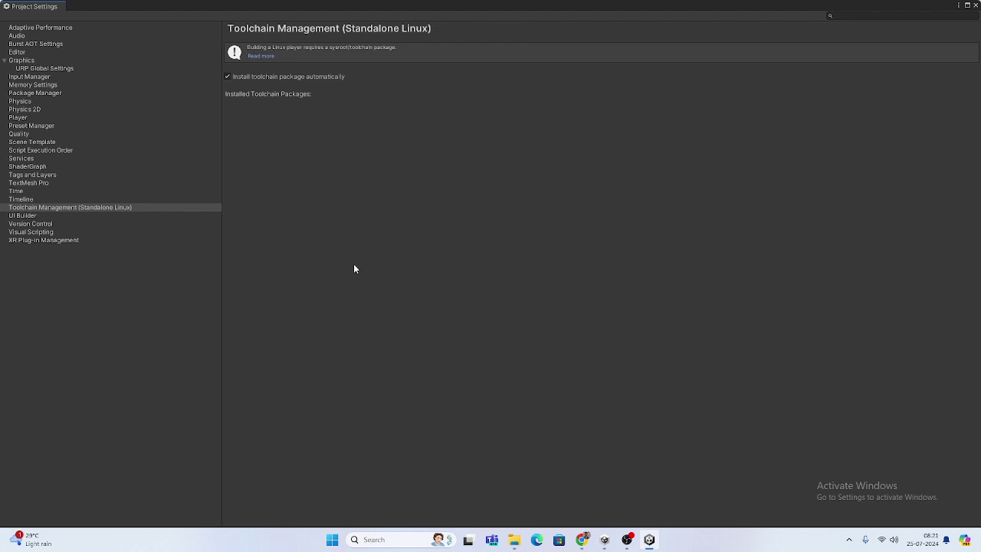
left_click(56, 240)
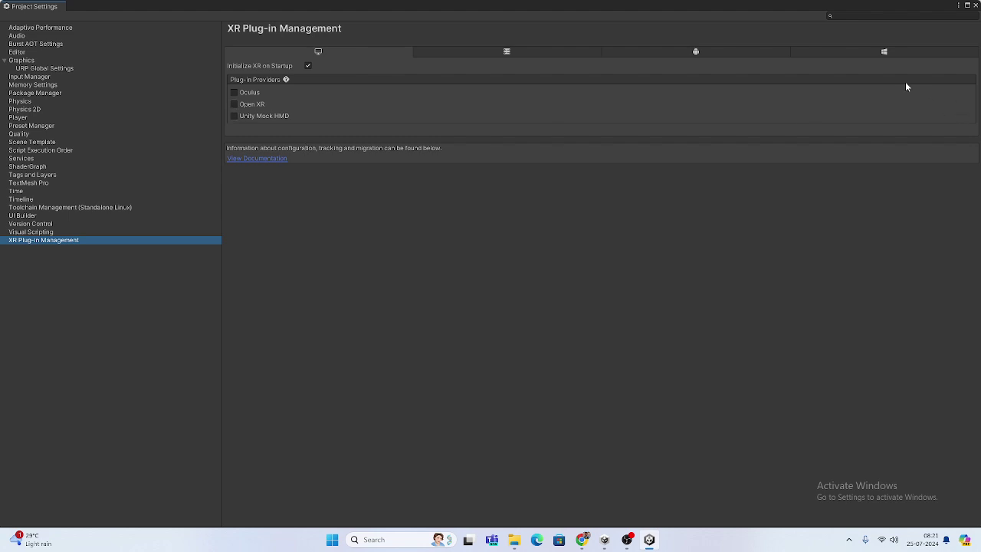
left_click(235, 105)
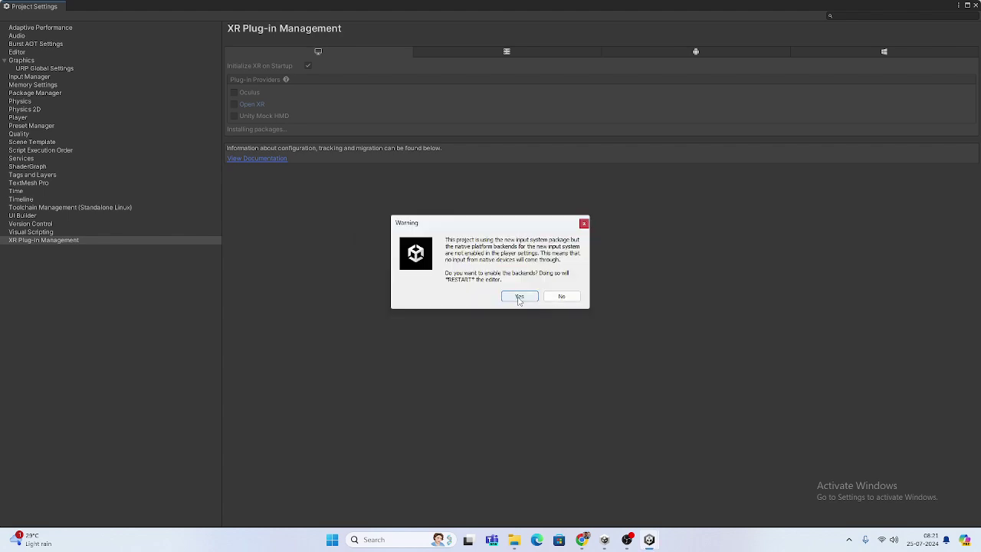
- Accept the new input backends, run Fix All in Project Validation, then open OpenXR settings
left_click(519, 297)
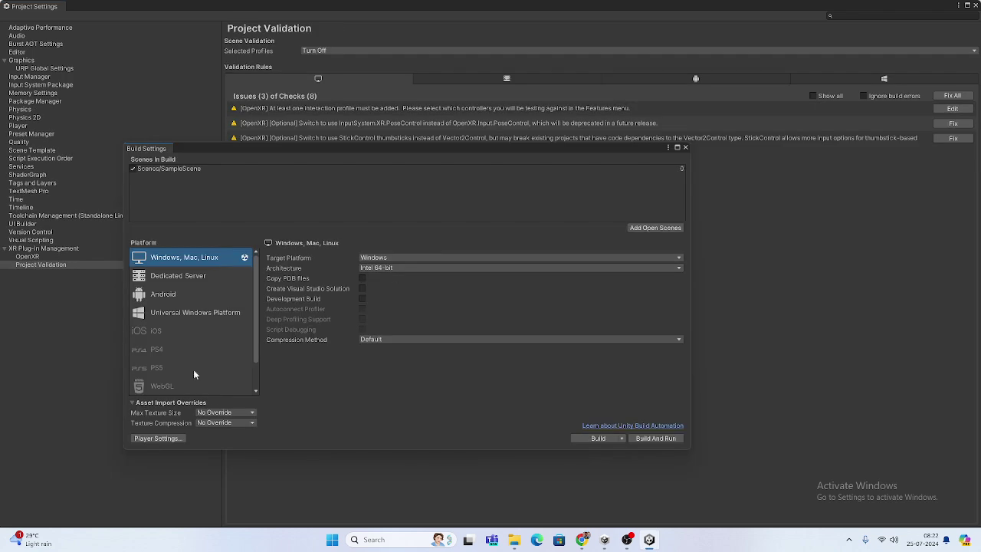
left_click(686, 148)
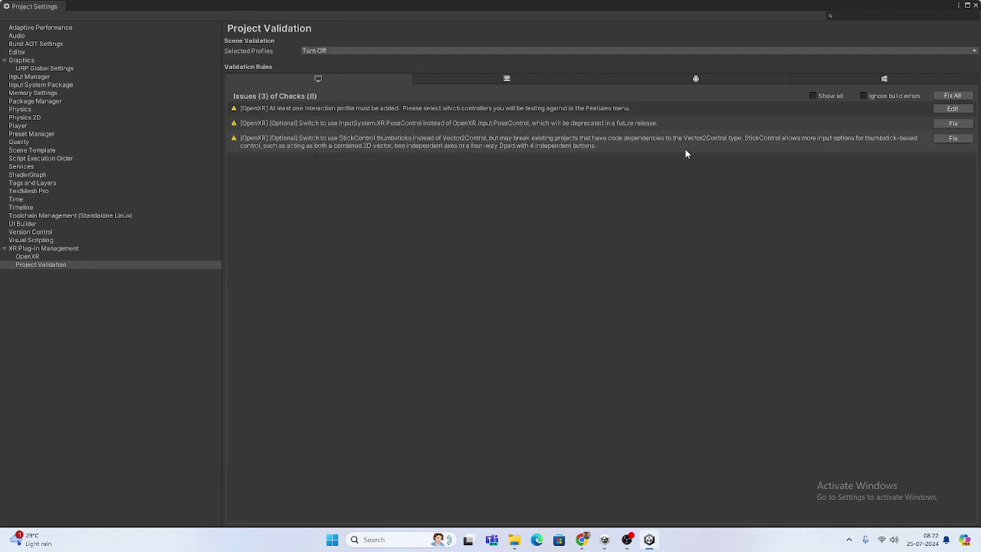
left_click(953, 97)
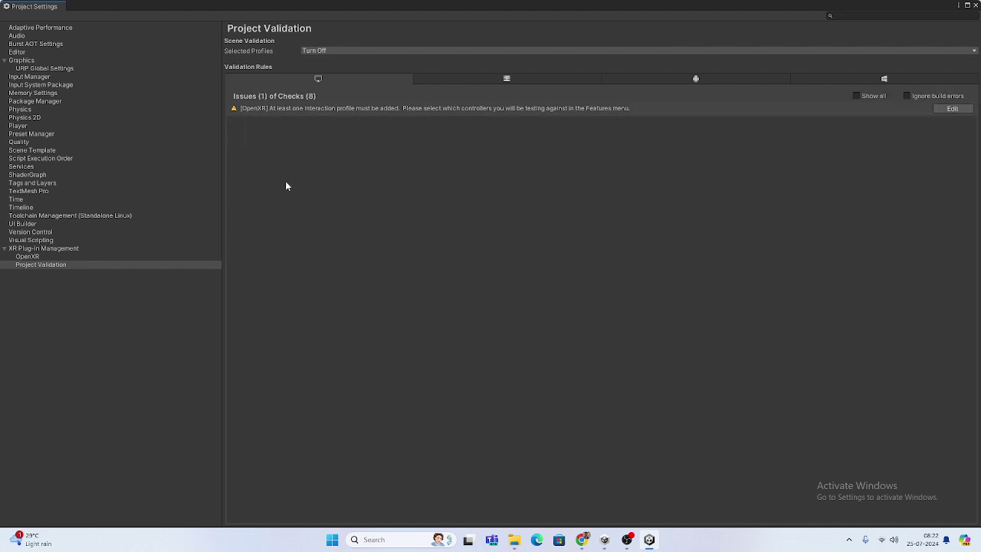
left_click(34, 257)
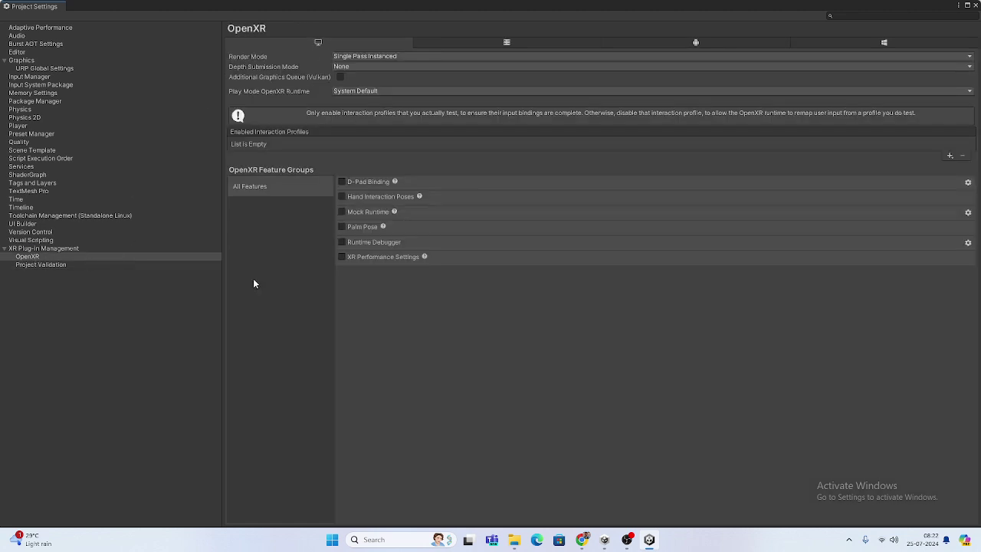
left_click(33, 258)
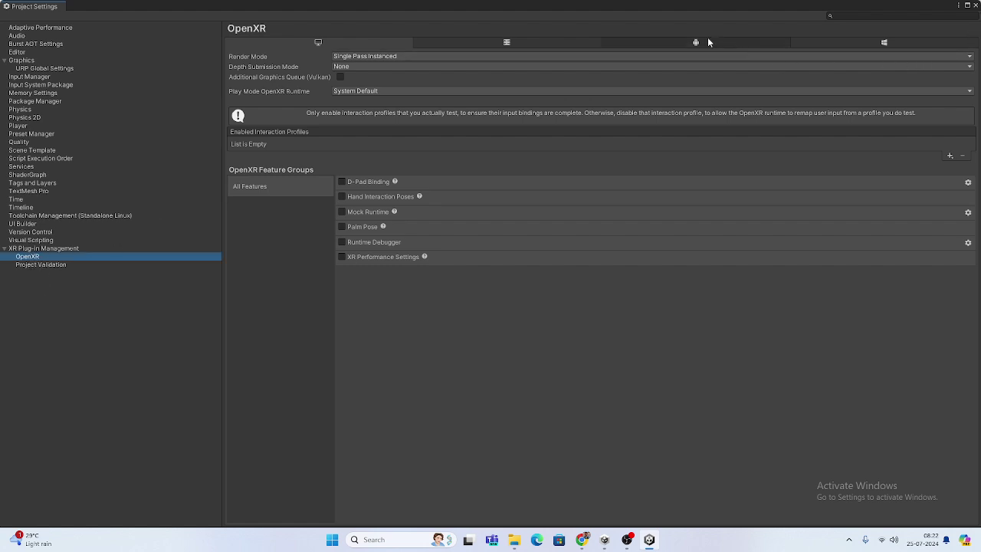
- Enable Oculus for Android and OpenXR for Standalone, then view the remaining validation issue
left_click(707, 40)
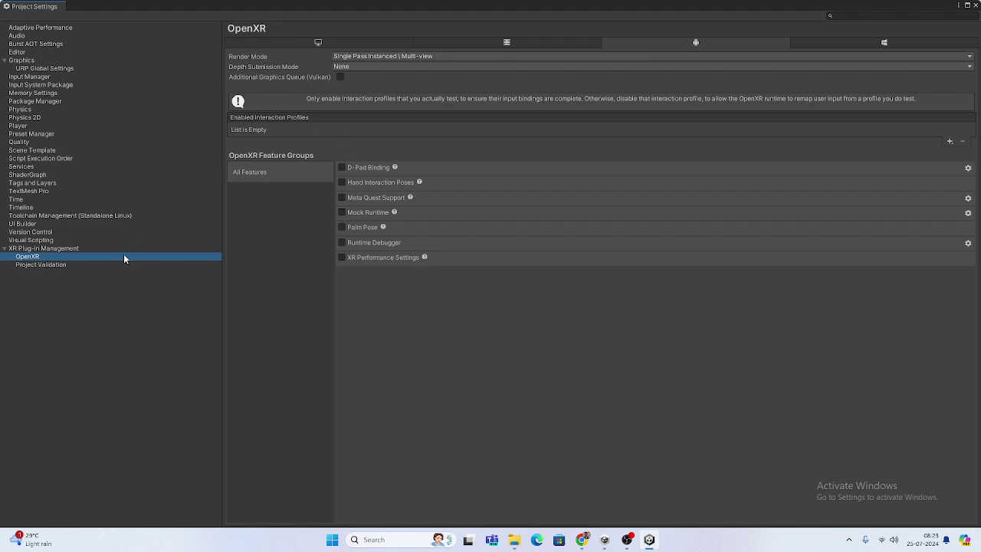
left_click(56, 249)
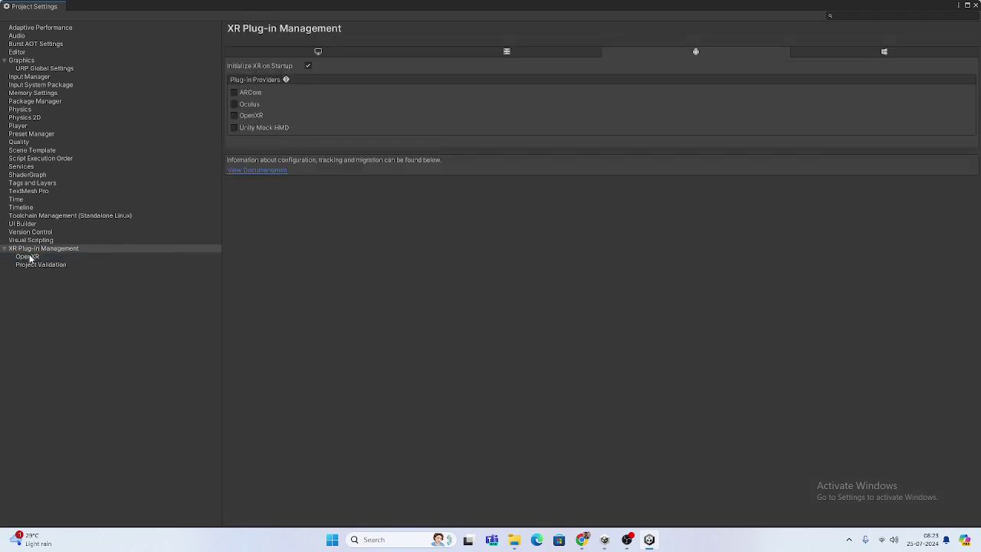
left_click(234, 103)
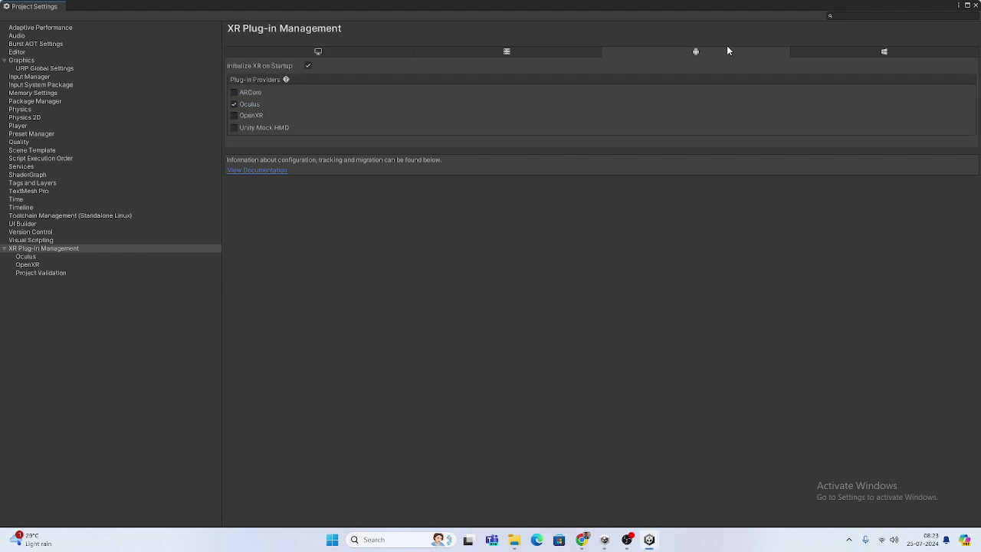
left_click(334, 52)
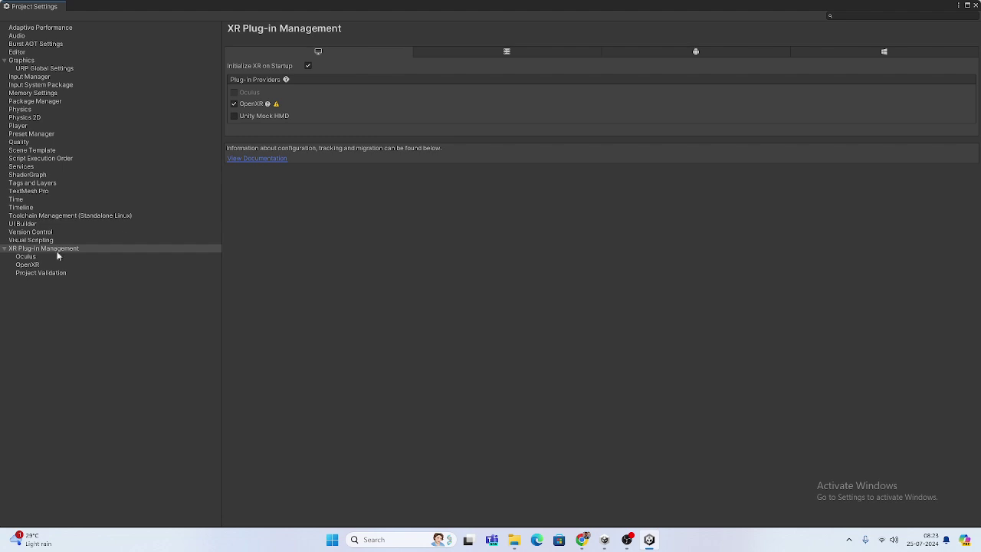
left_click(275, 104)
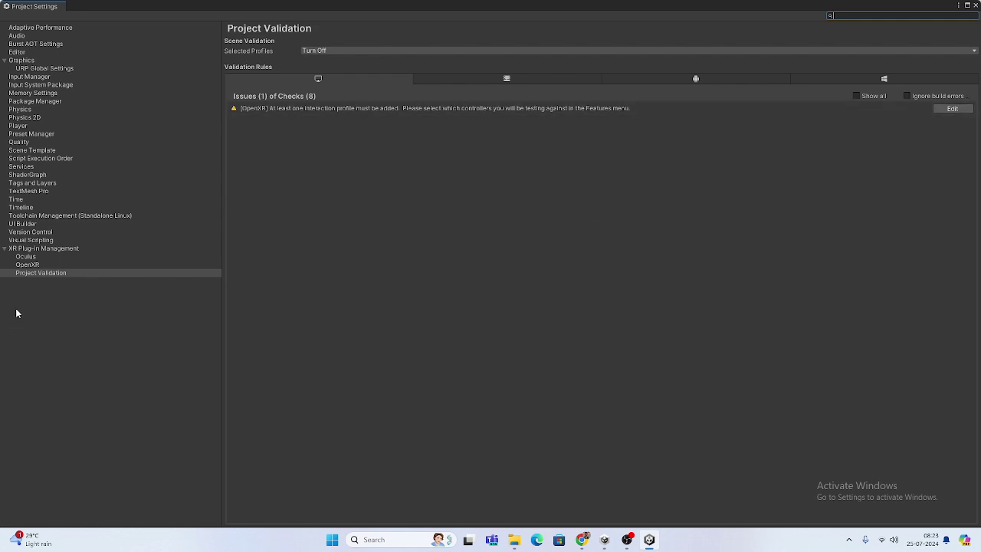
- Add Oculus Touch Controller Profile under OpenXR's Enabled Interaction Profiles, then return to XR Plug-in Management
left_click(33, 258)
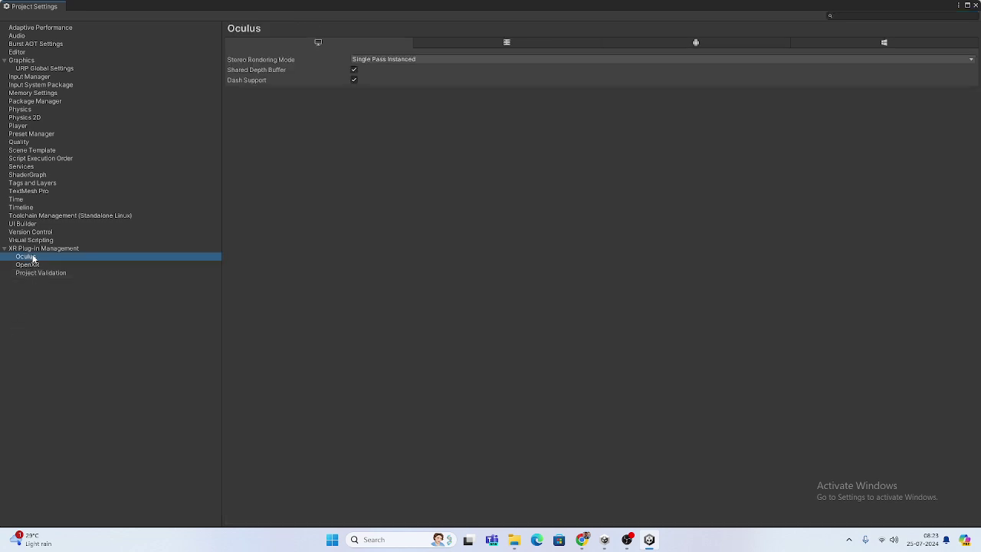
left_click(31, 265)
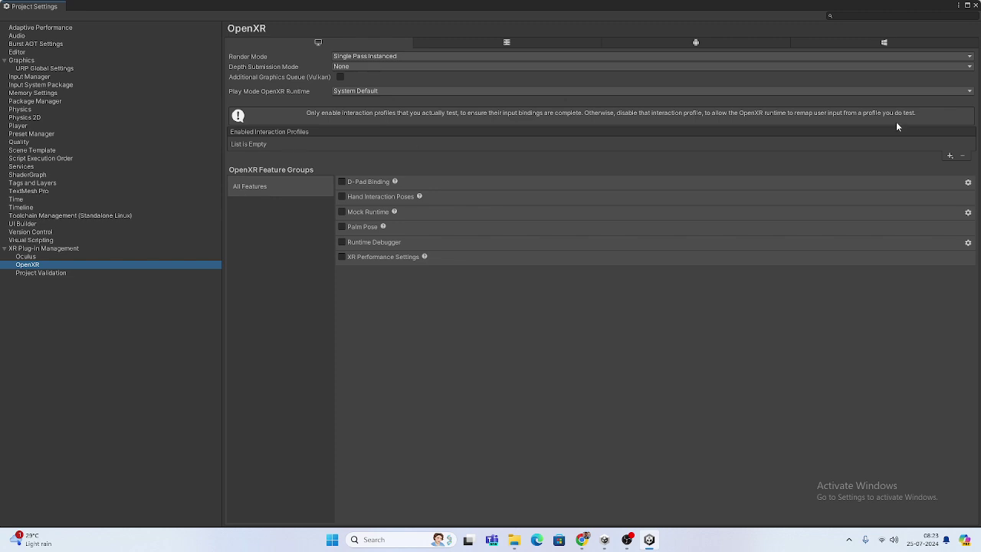
left_click(949, 156)
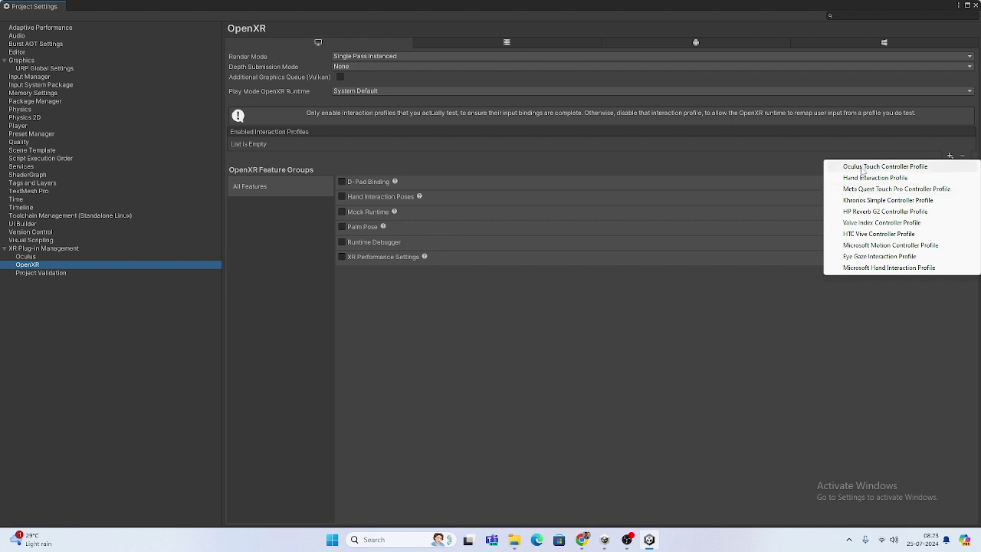
left_click(862, 167)
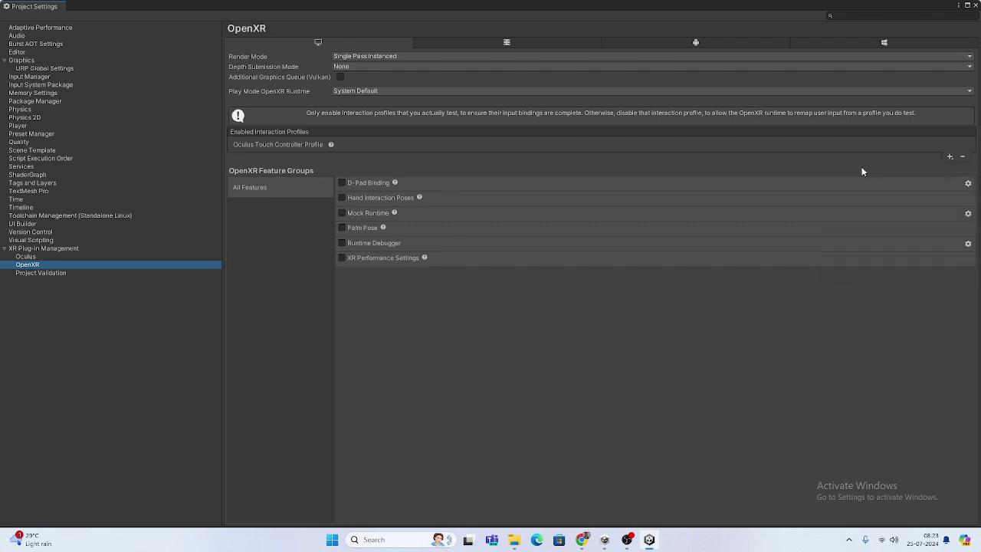
left_click(65, 249)
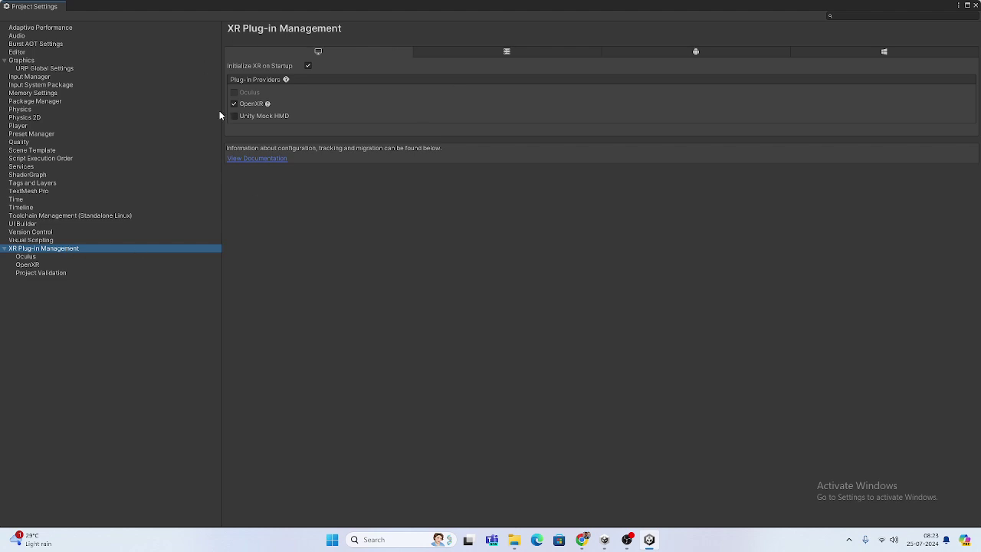
- List Unity Registry packages in Package Manager, select XR Interaction Toolkit, and view its 3.0 docs
left_click(975, 5)
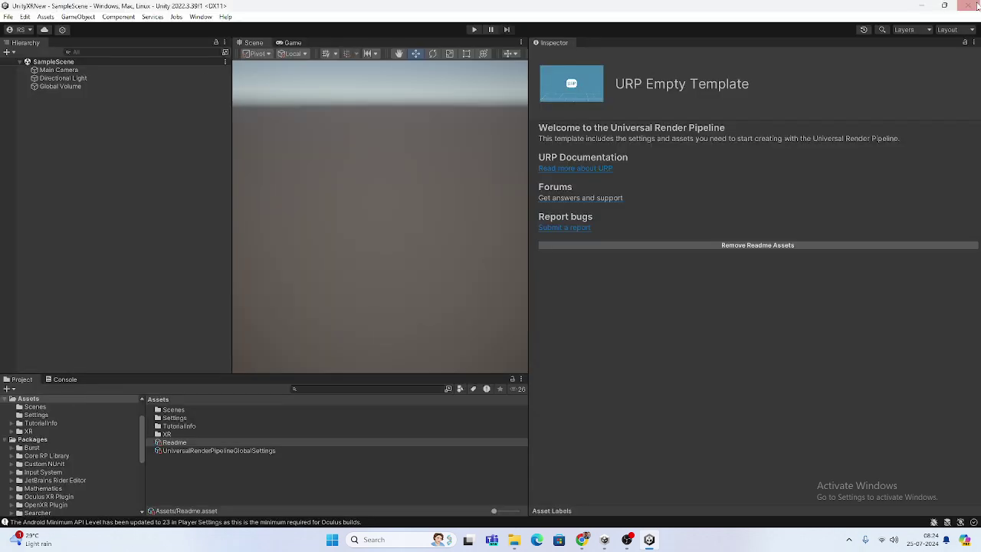
scroll(29, 429, "up", 2)
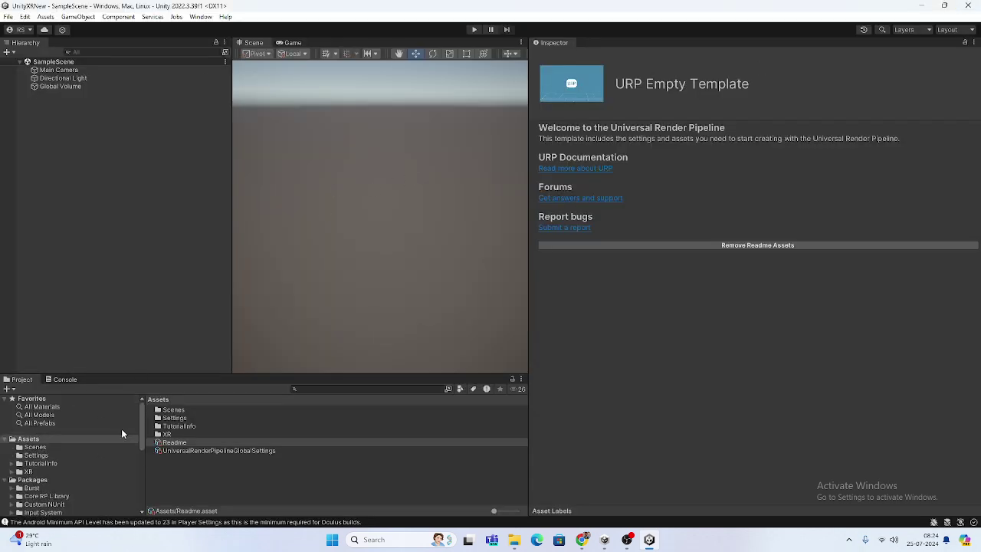
left_click(201, 16)
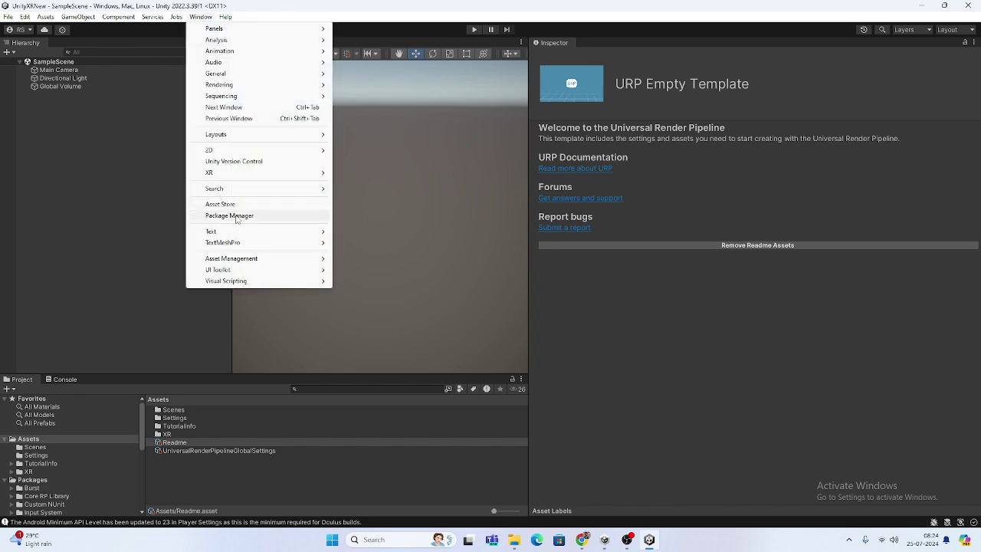
left_click(235, 215)
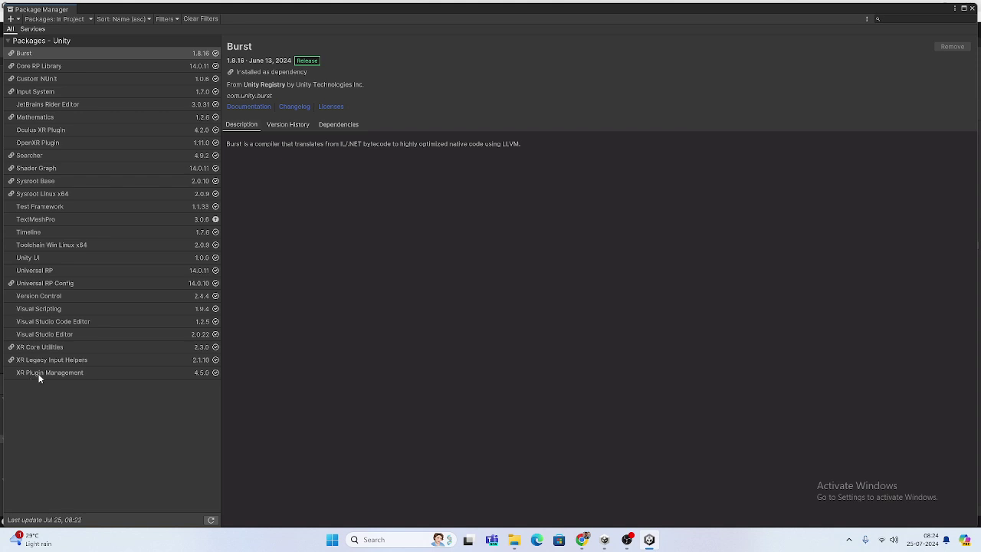
left_click(72, 18)
left_click(70, 40)
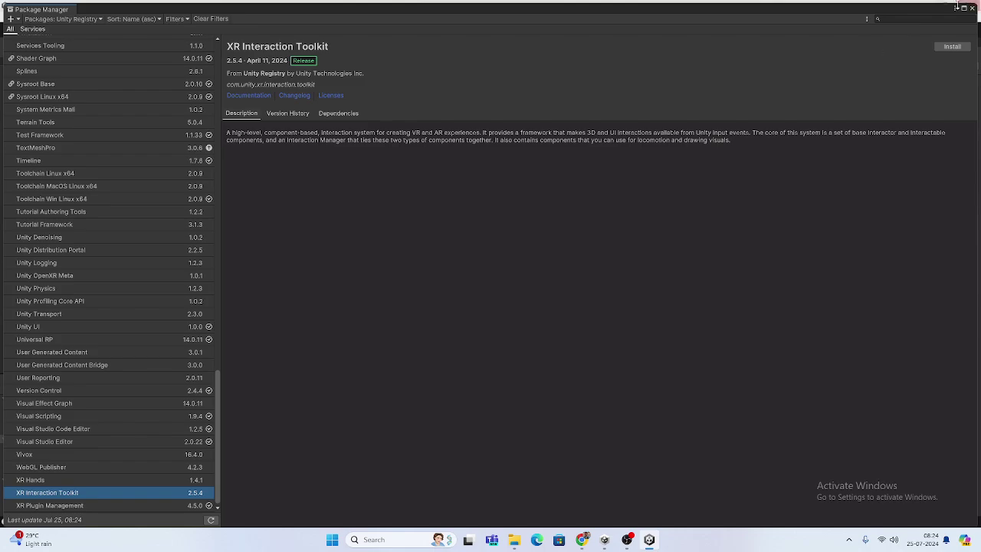
key("alt+Tab")
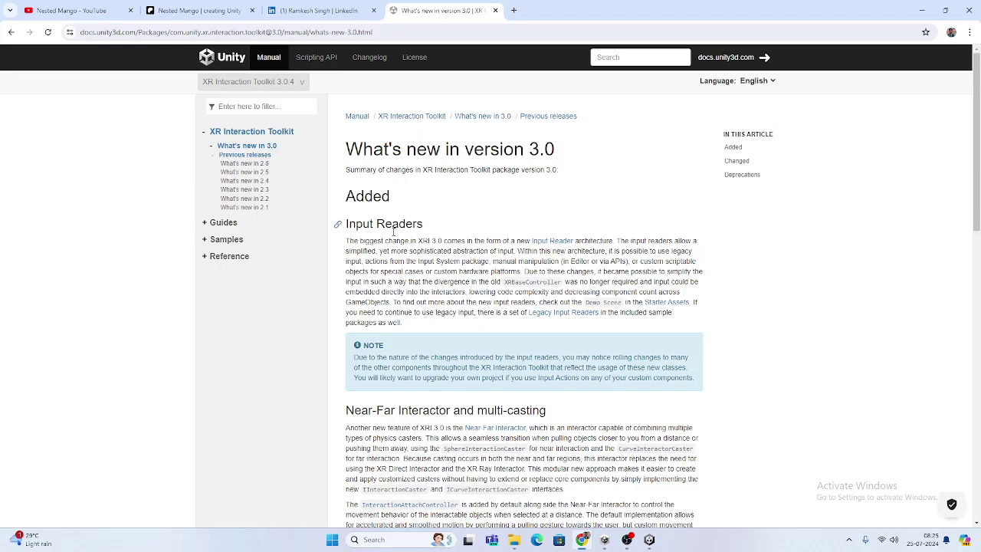
- Open the XR Interaction Toolkit changelog from Package Manager, topped by version 3.0.4
key("alt+Tab")
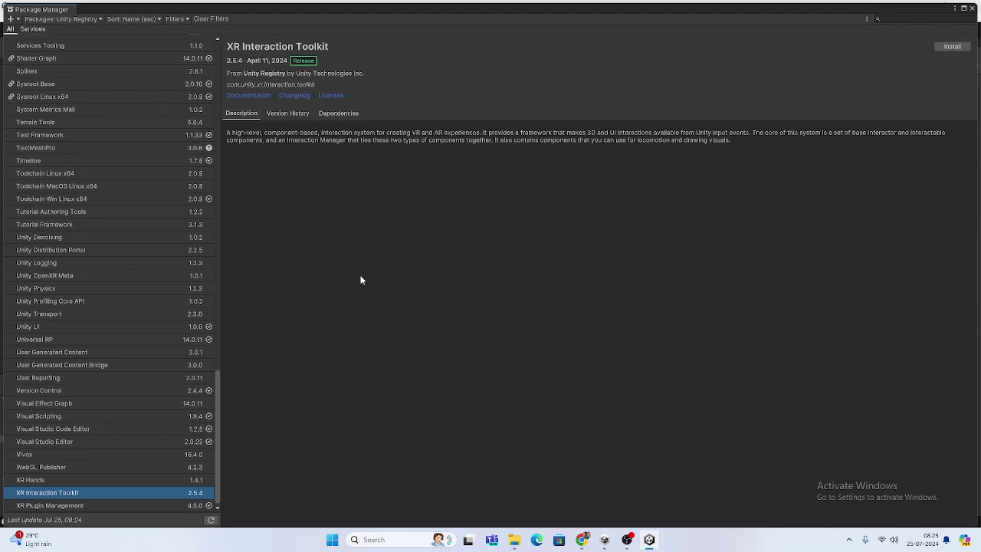
left_click(294, 95)
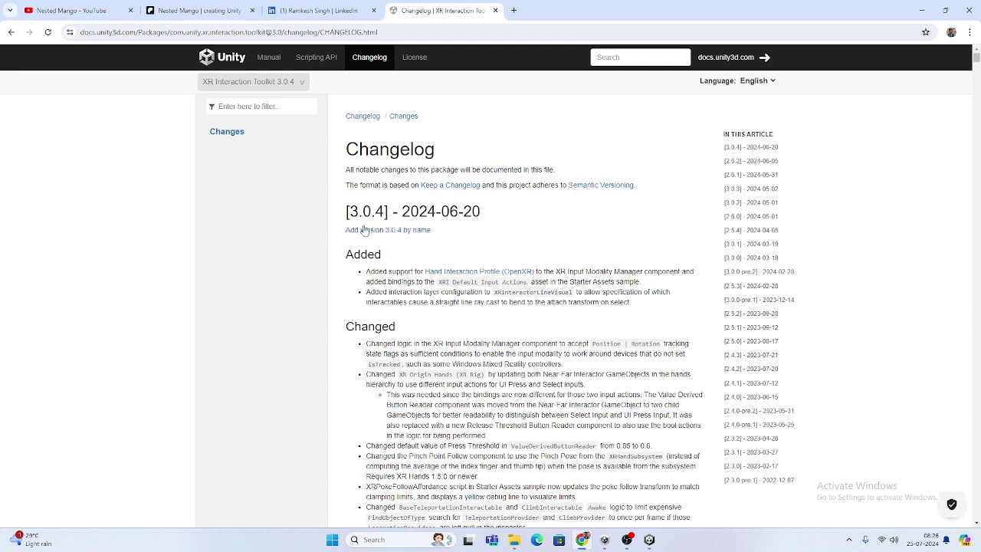
- Send com.unity.xr.interaction.toolkit version 3.0.4 to Unity's add-by-name form via the changelog link
left_click_drag(394, 208, 348, 211)
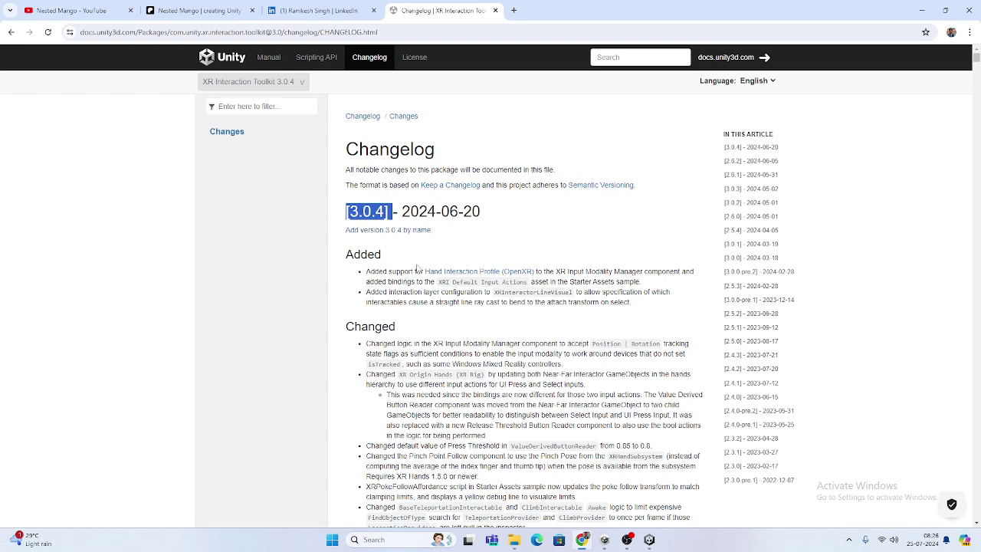
scroll(417, 268, "down", 10)
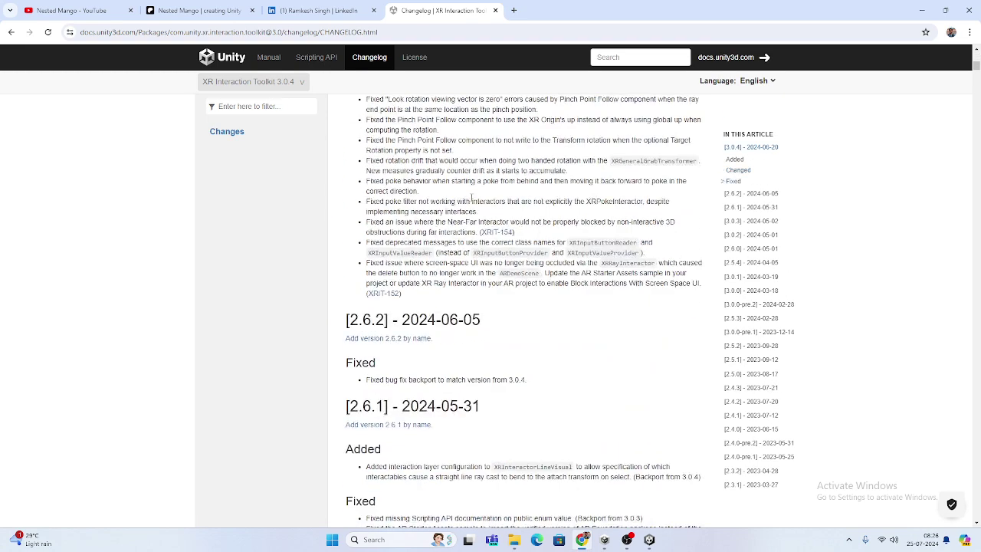
scroll(474, 200, "down", 3)
scroll(479, 203, "up", 5)
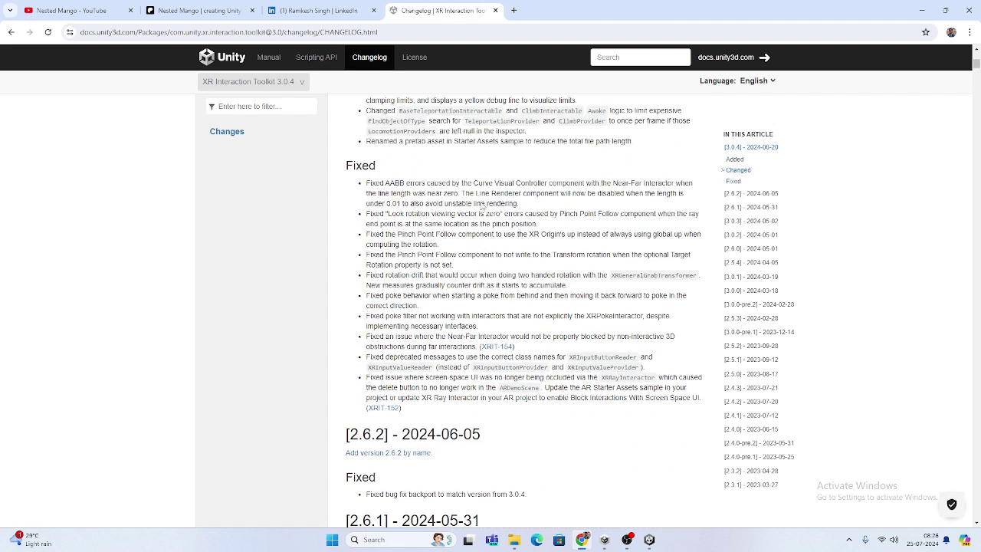
scroll(481, 206, "up", 1)
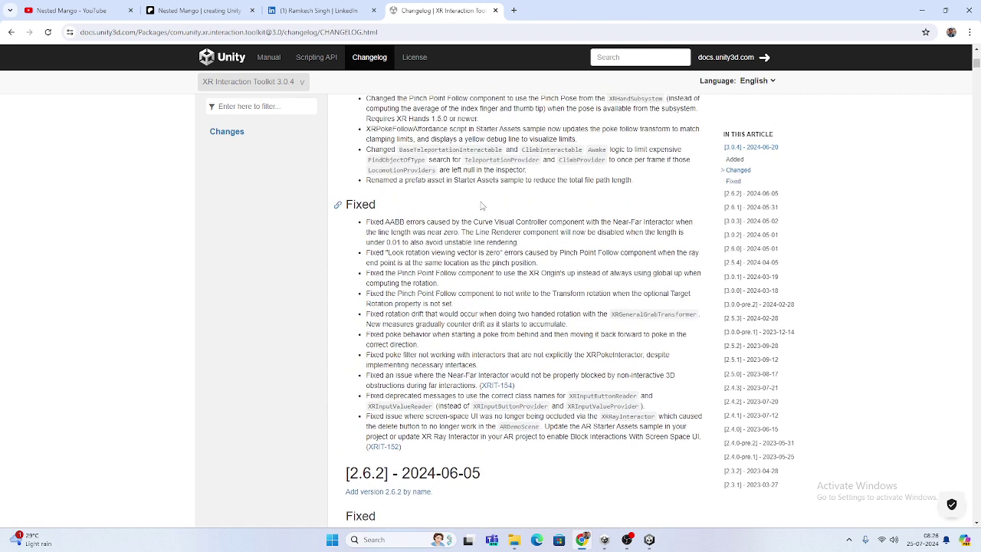
scroll(481, 206, "up", 8)
double_click(377, 212)
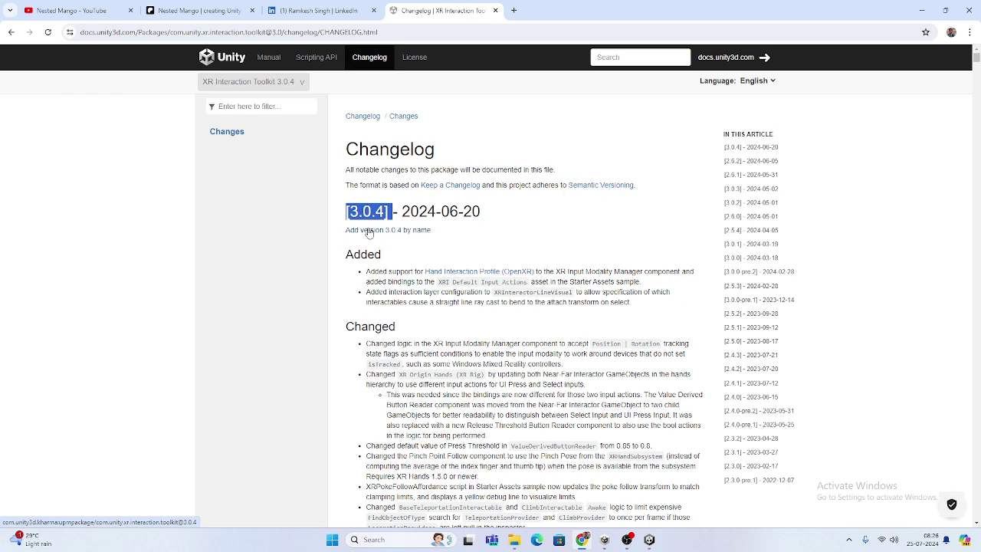
left_click(368, 232)
left_click(525, 127)
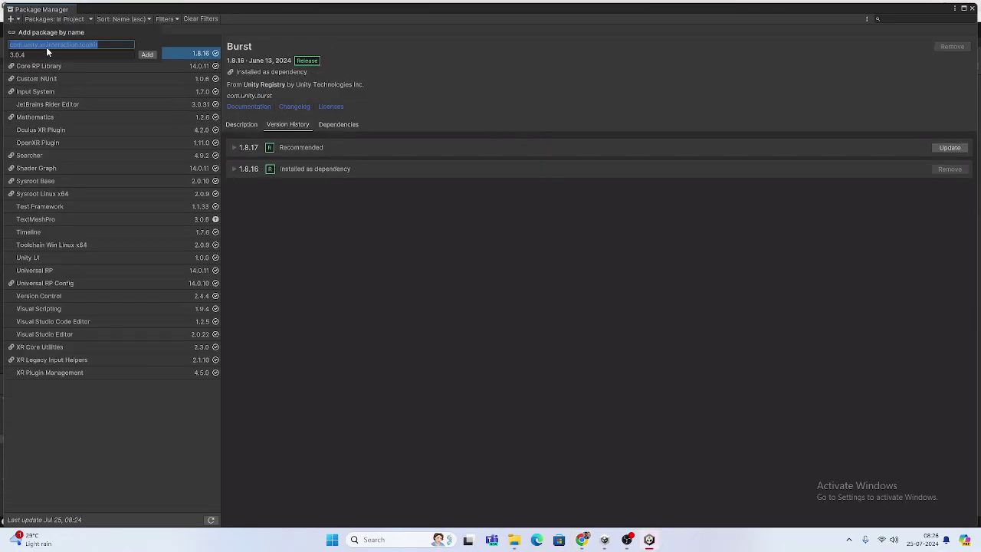
- Install XR Interaction Toolkit 3.0.4 and check it against the browser changelog
left_click(146, 55)
key("alt+Tab")
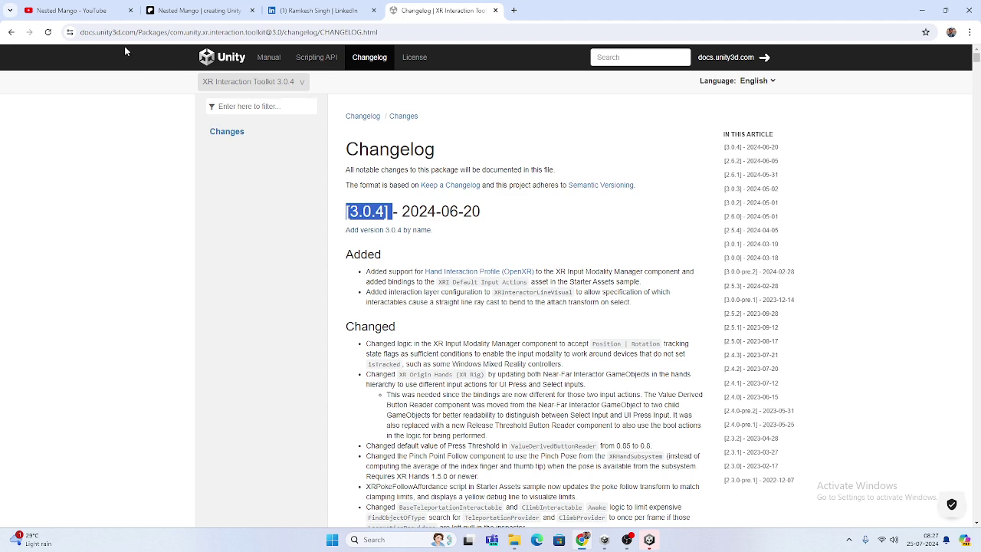
key("alt+Tab")
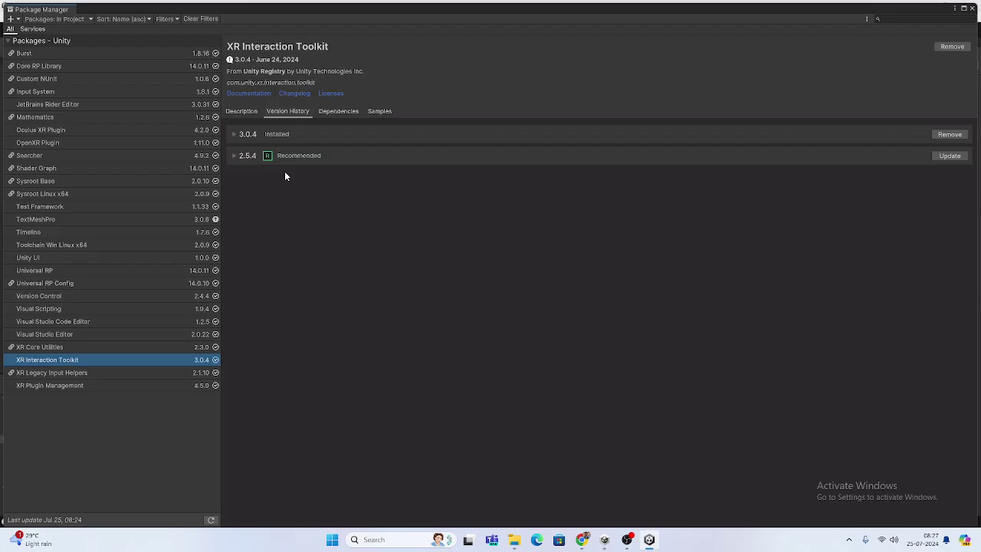
- Review the 3.0.4 release notes, the toolkit's dependencies and its samples list
left_click(235, 134)
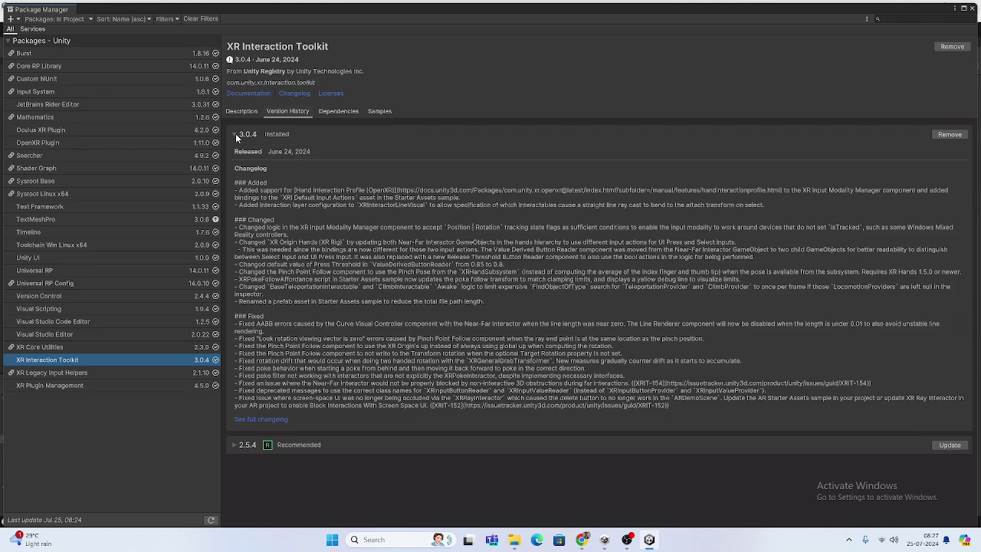
left_click(235, 133)
left_click(332, 112)
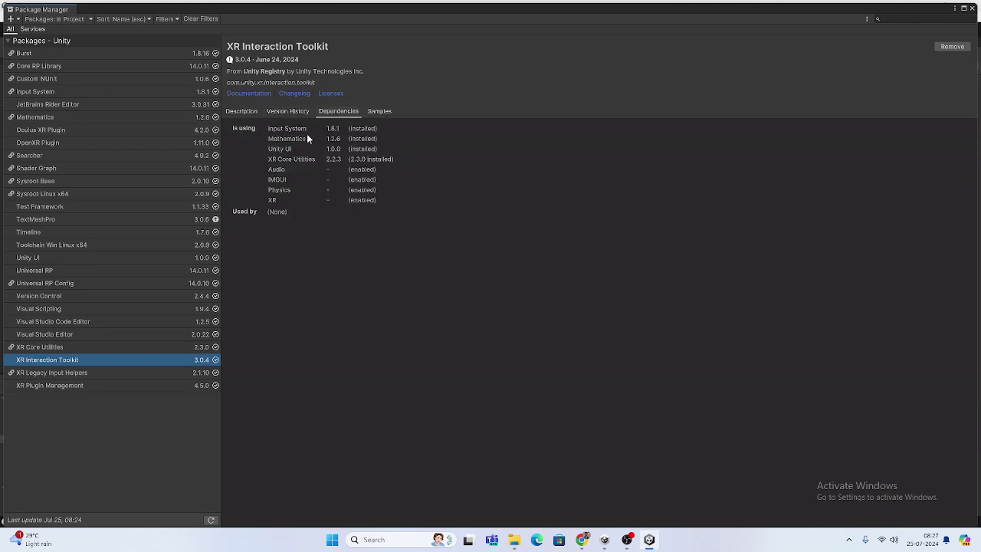
left_click(377, 112)
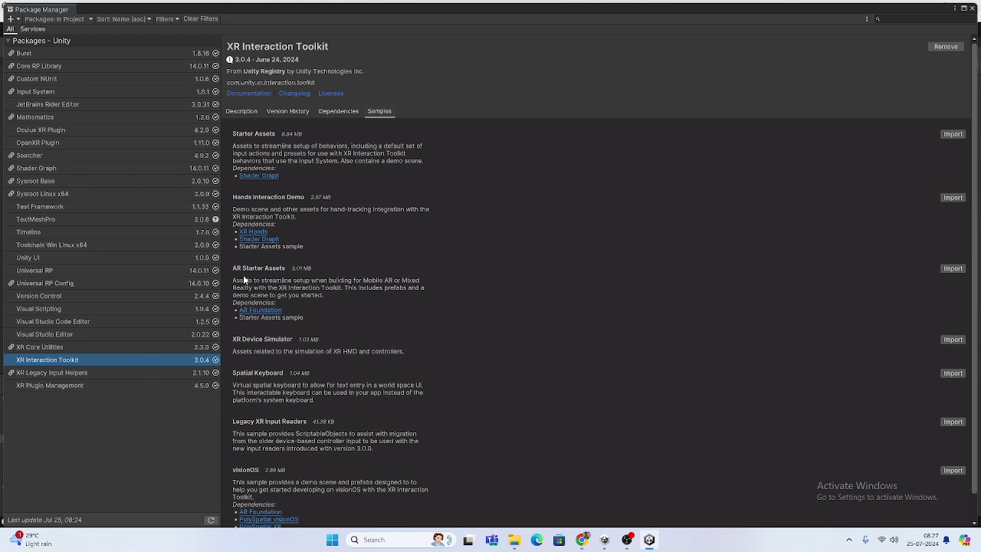
- Import the Starter Assets sample from the XR Interaction Toolkit Samples list
scroll(293, 277, "down", 1)
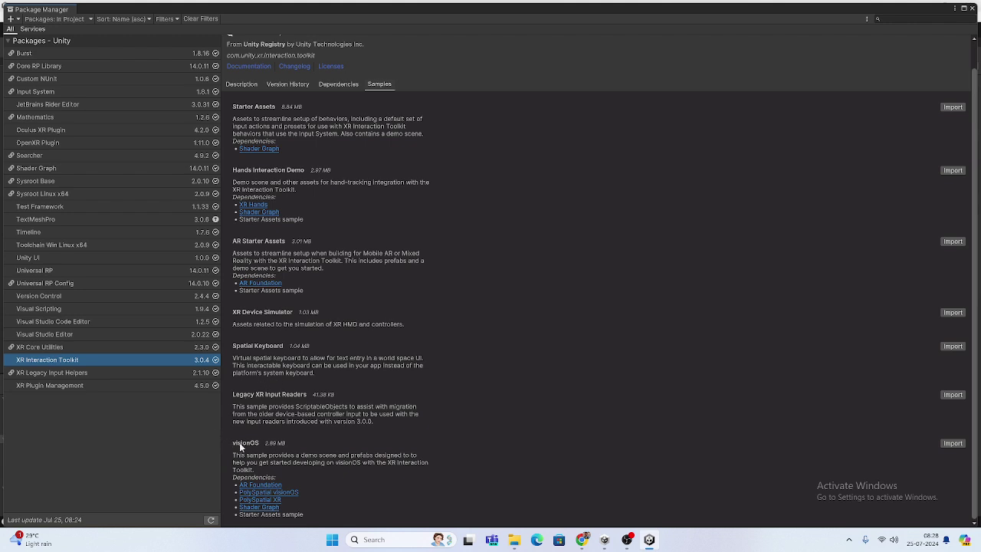
scroll(333, 164, "up", 1)
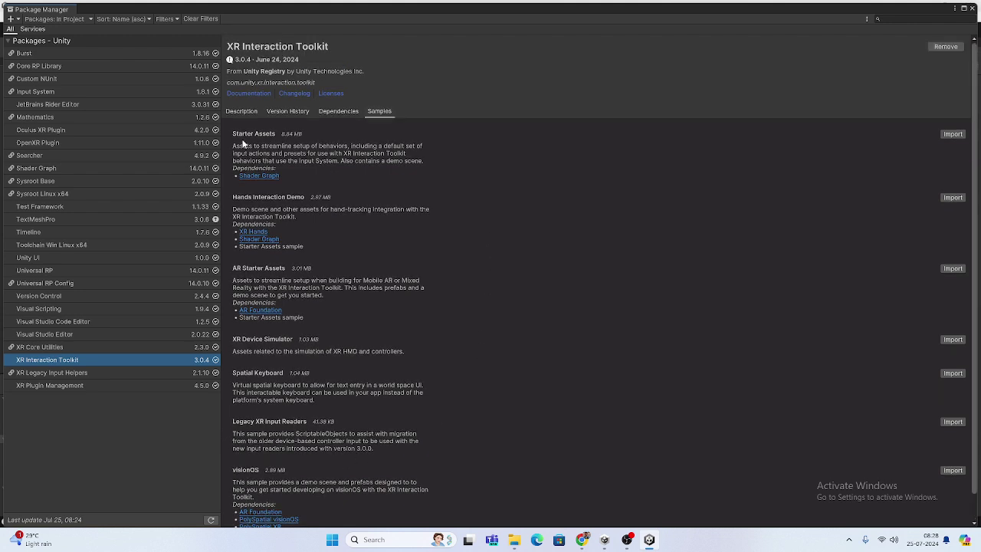
left_click(952, 134)
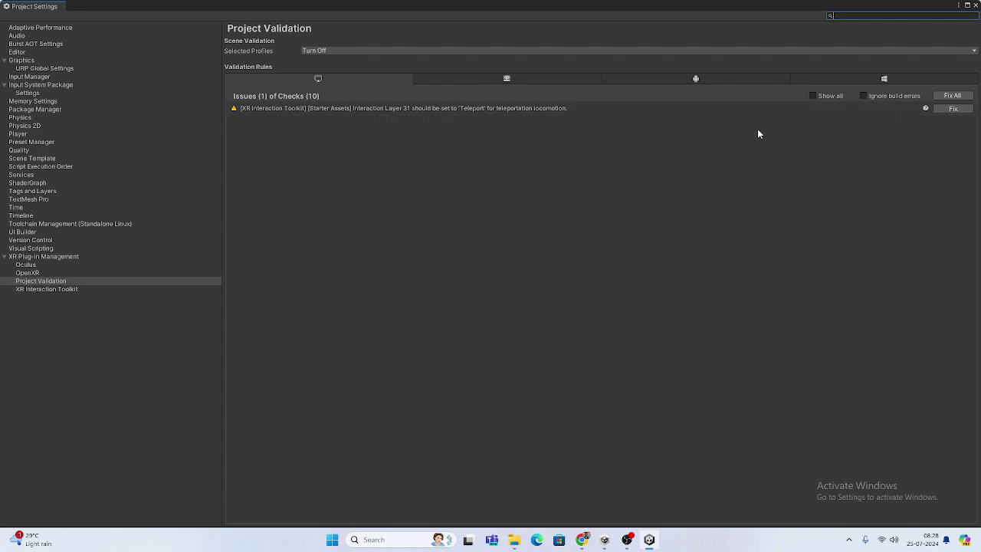
- Fix the interaction layer 31 Teleport issue, then close Project Settings and Package Manager
left_click(955, 109)
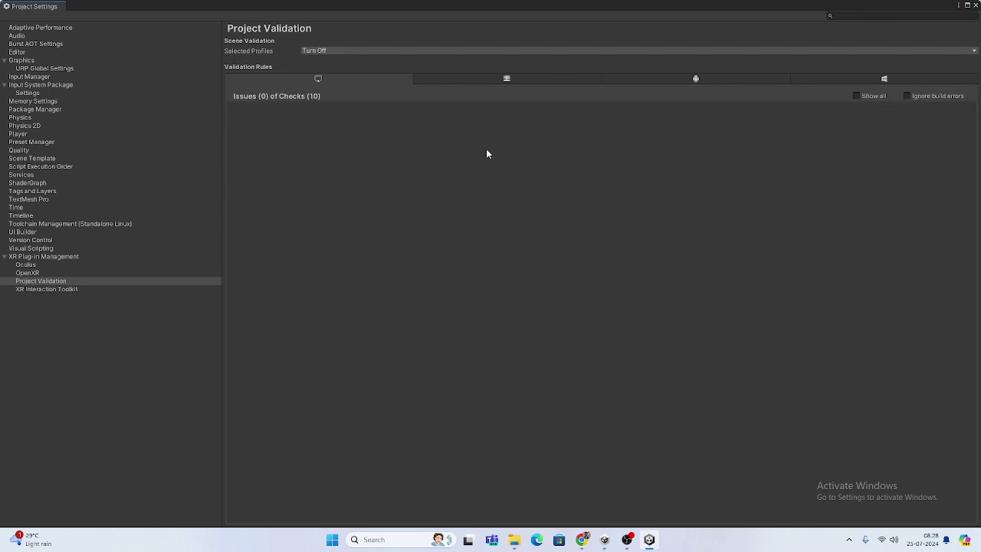
left_click(36, 257)
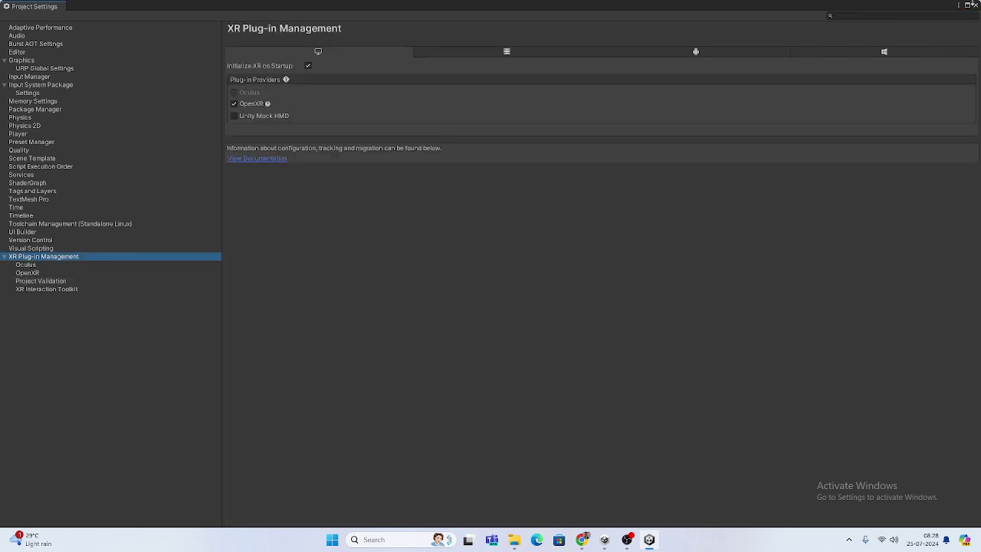
left_click(976, 5)
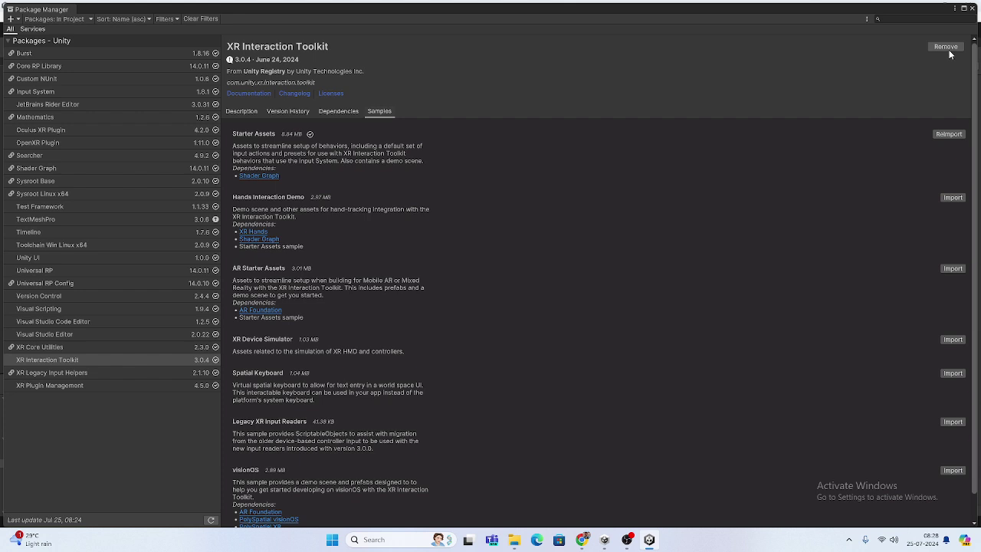
left_click(972, 8)
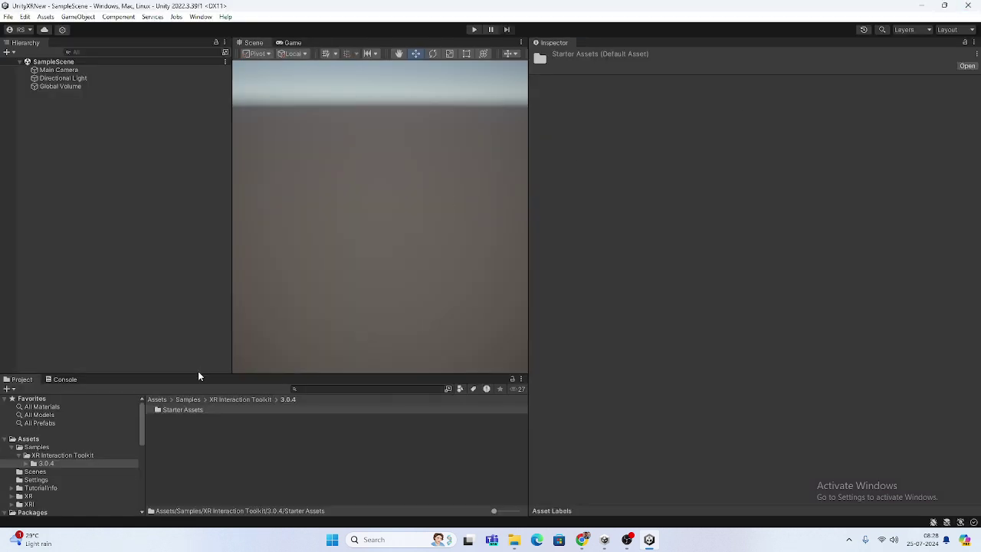
- Open the Starter Assets folder and enlarge the Project panel to show more folders
double_click(187, 409)
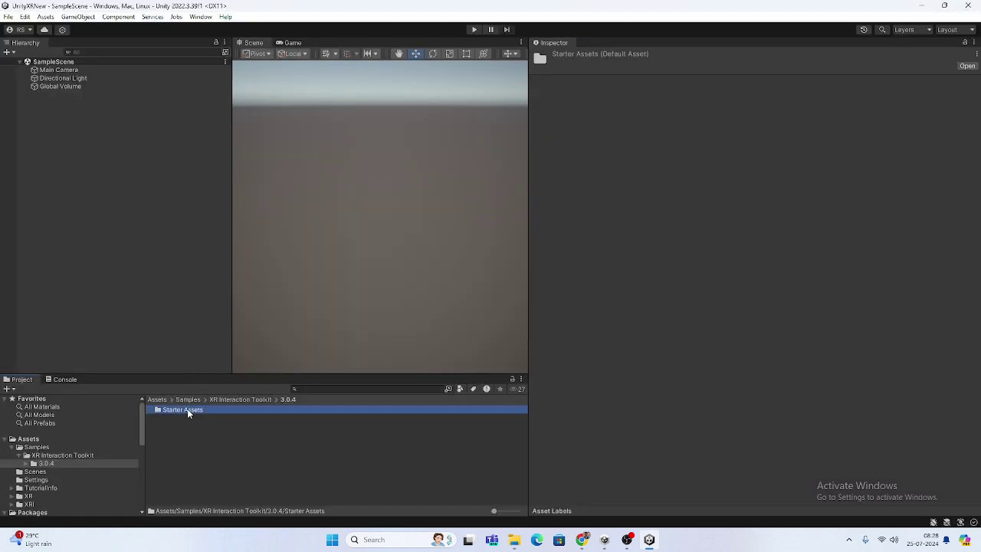
scroll(223, 426, "down", 3)
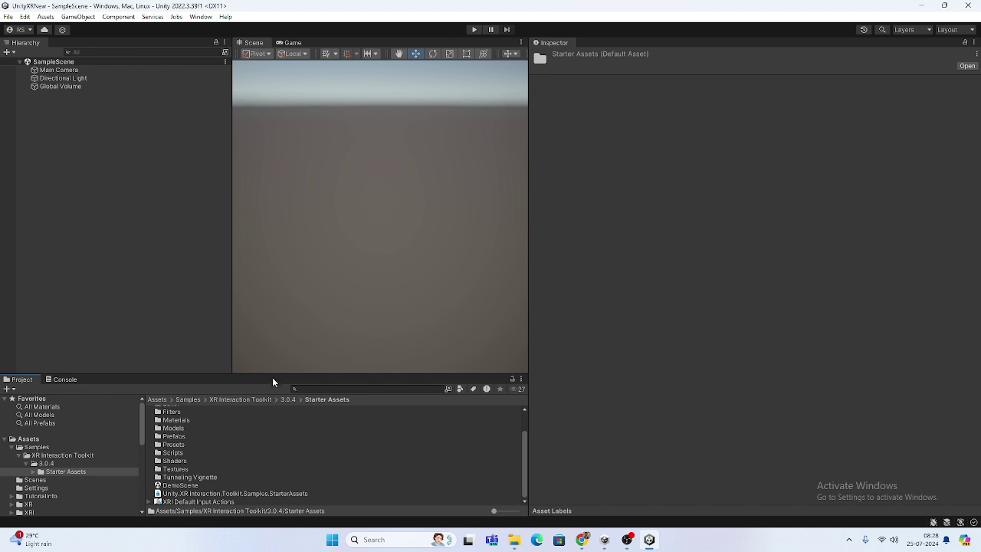
left_click_drag(273, 376, 242, 268)
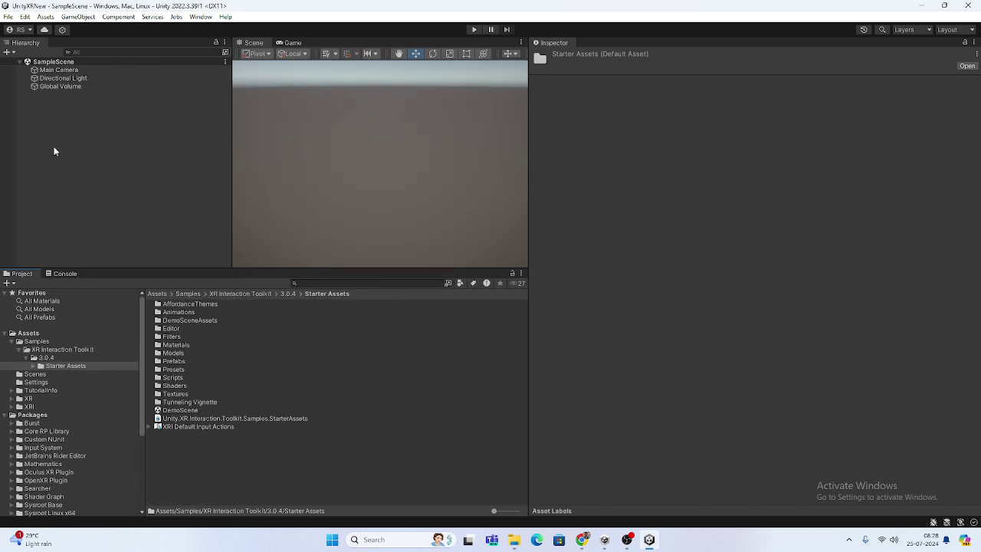
left_click(81, 132)
- Add a 3D Plane to SampleScene and save the scene
right_click(82, 123)
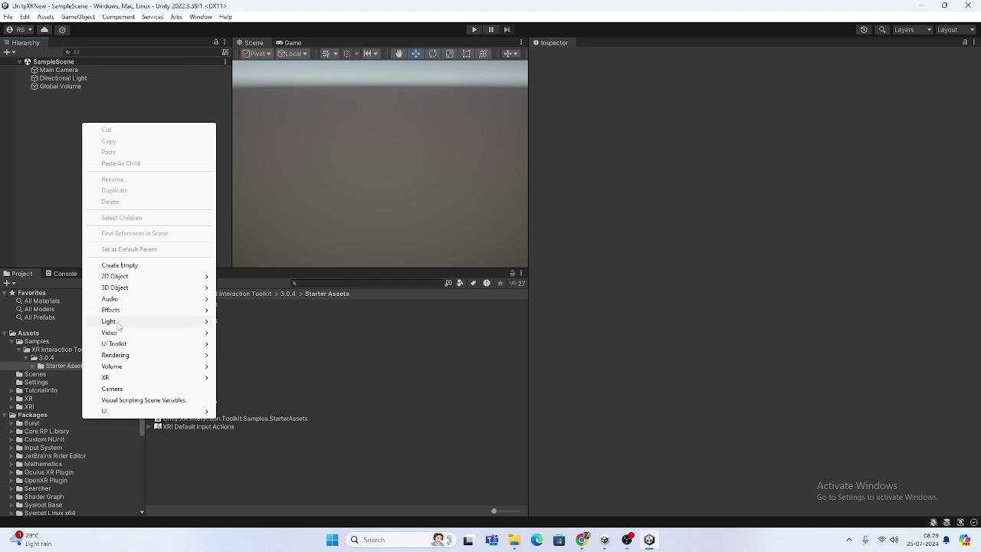
mouse_move(127, 291)
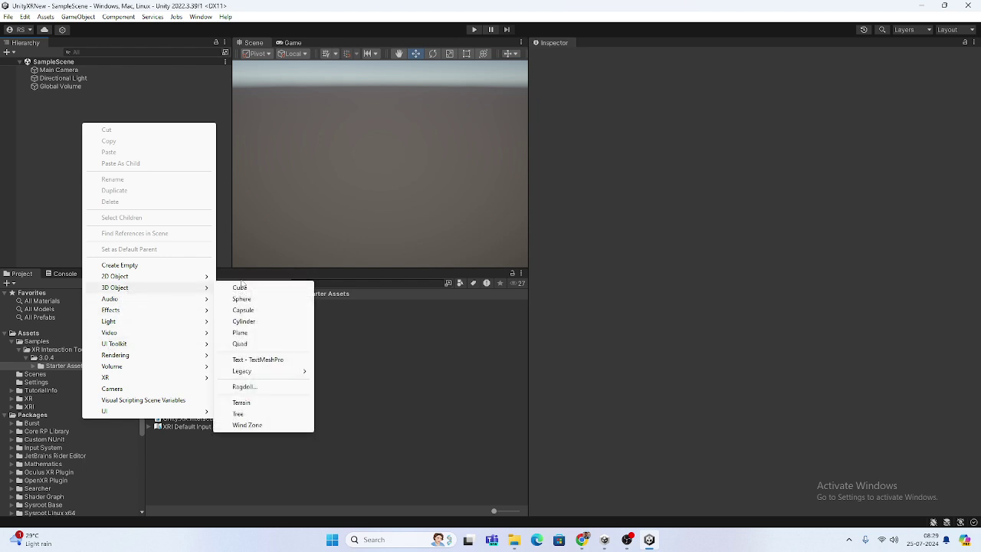
left_click(249, 335)
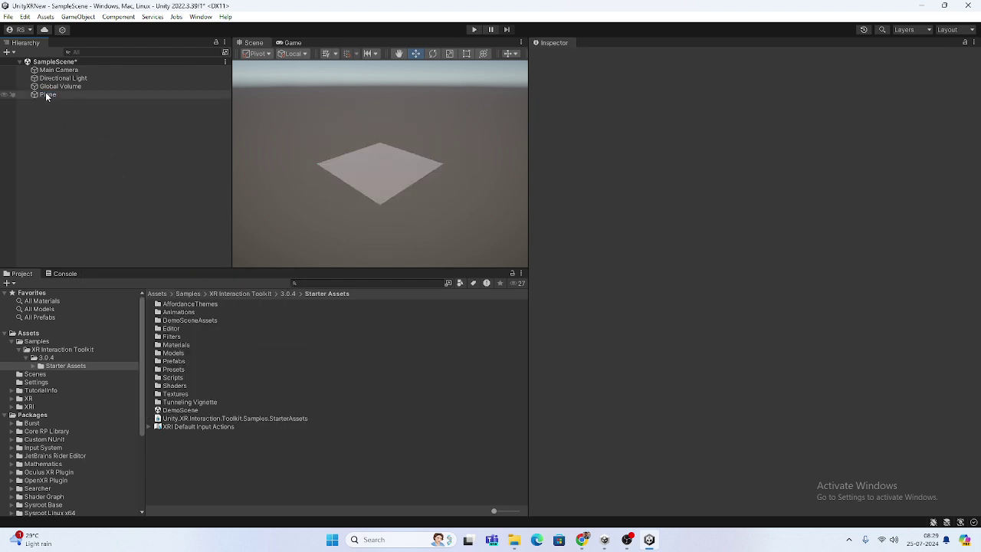
key("ctrl+s")
scroll(394, 154, "up", 5)
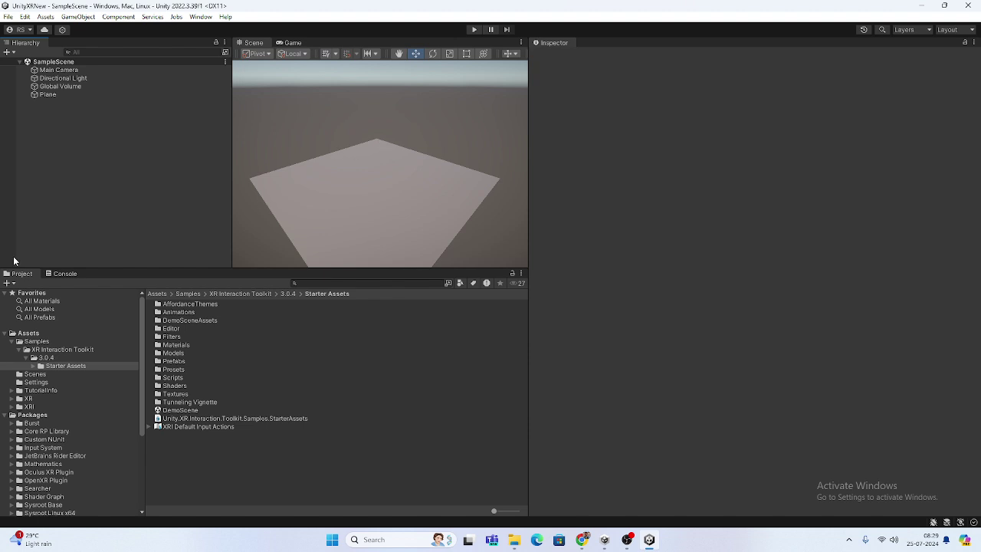
- Add an XR Origin (VR) rig, delete the original Main Camera, and expand the Starter Assets tree
right_click(119, 155)
mouse_move(195, 413)
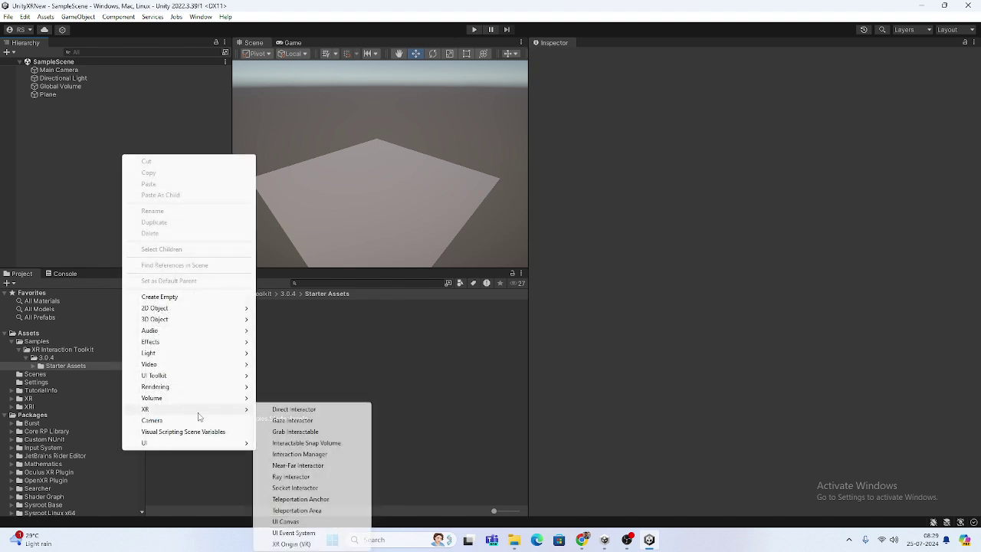
left_click(291, 544)
left_click(32, 137)
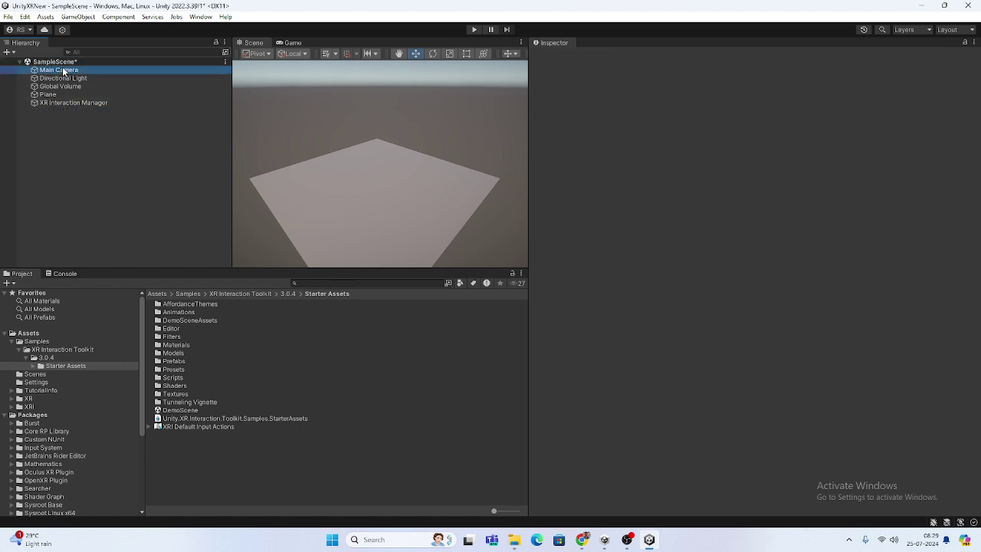
key("Delete")
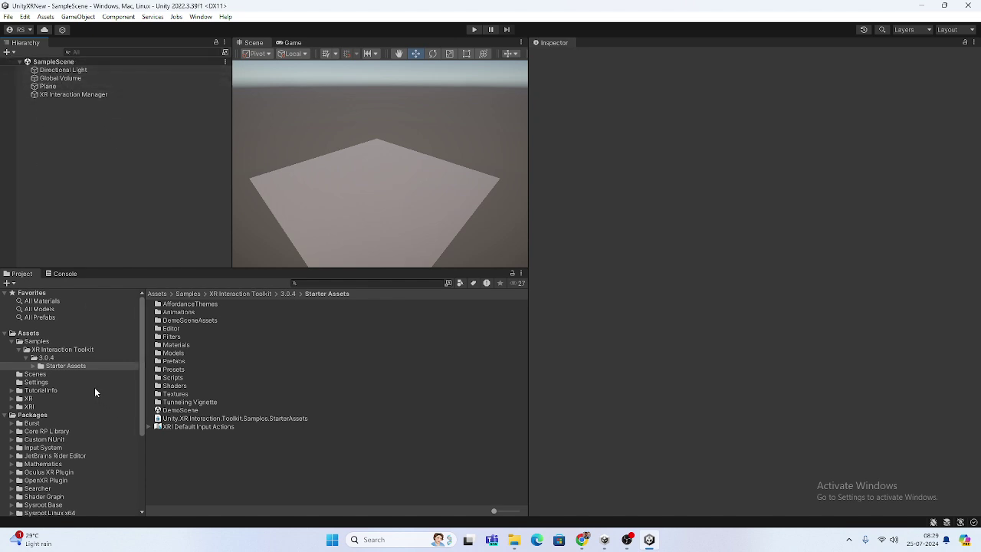
left_click(33, 366)
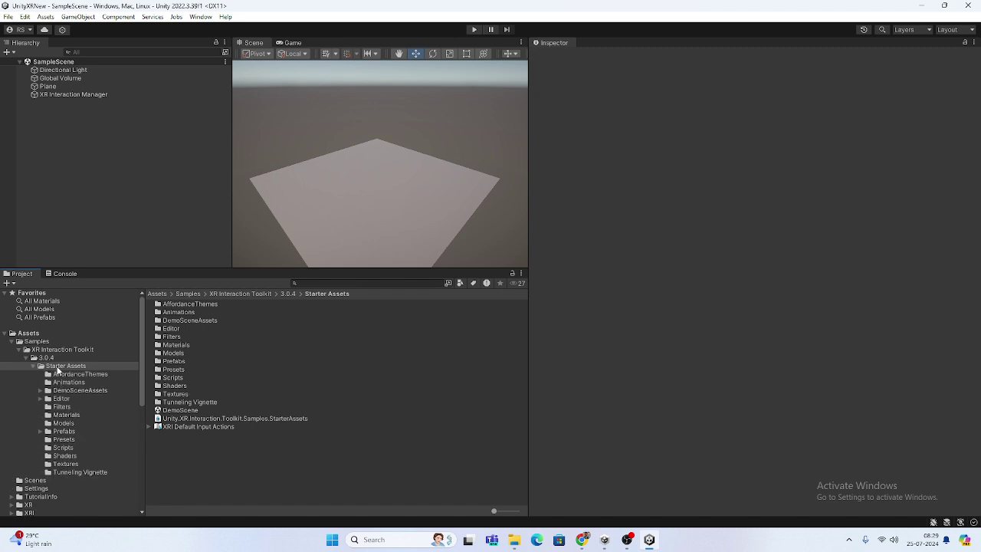
- Open DemoScene, orbit the demo environment, and inspect the XR Origin (XR Rig) components
double_click(175, 411)
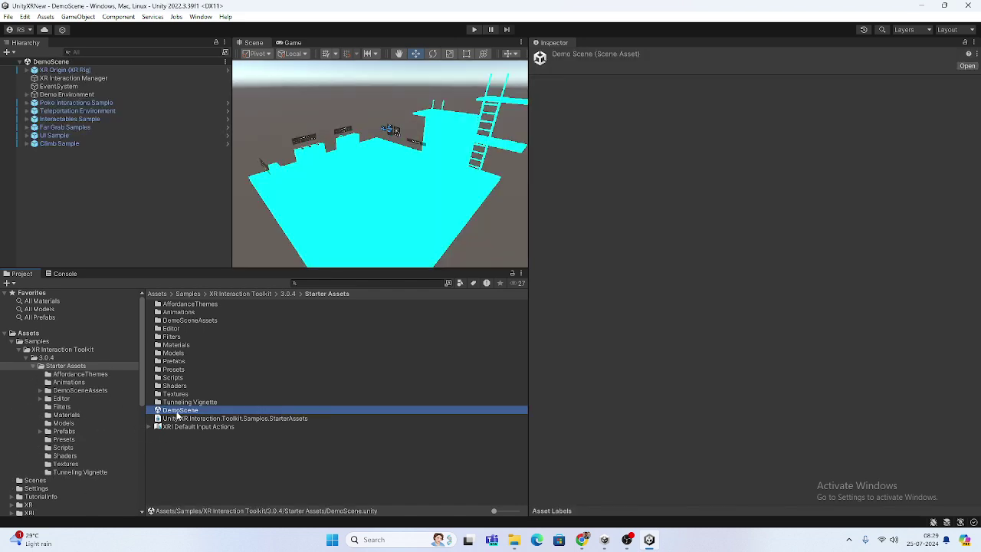
right_click_drag(368, 154, 197, 148)
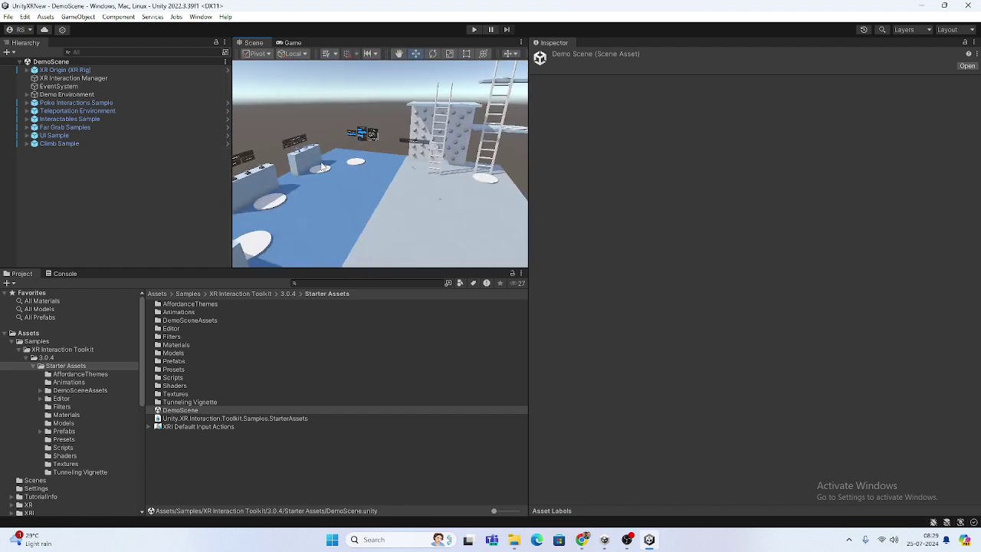
right_click_drag(302, 125, 295, 125)
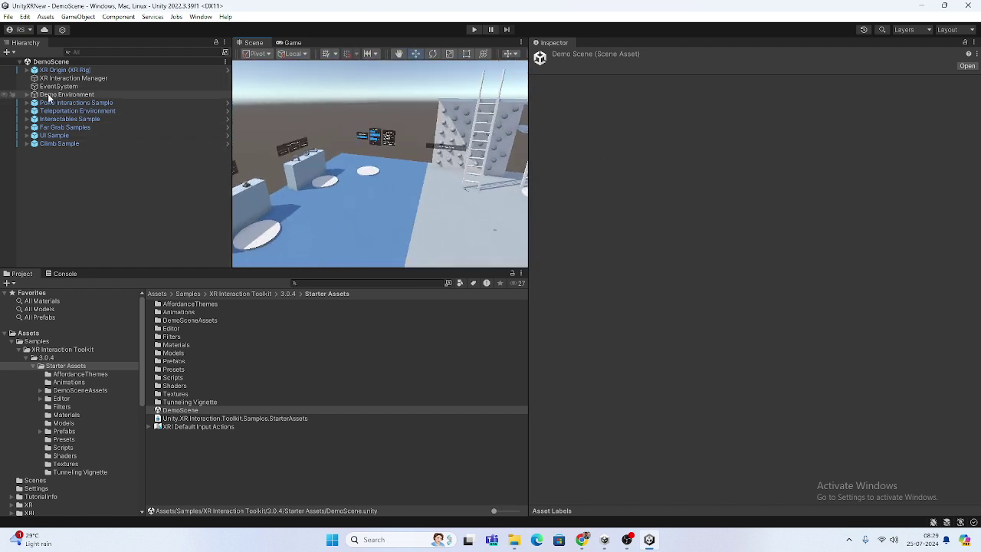
left_click(54, 70)
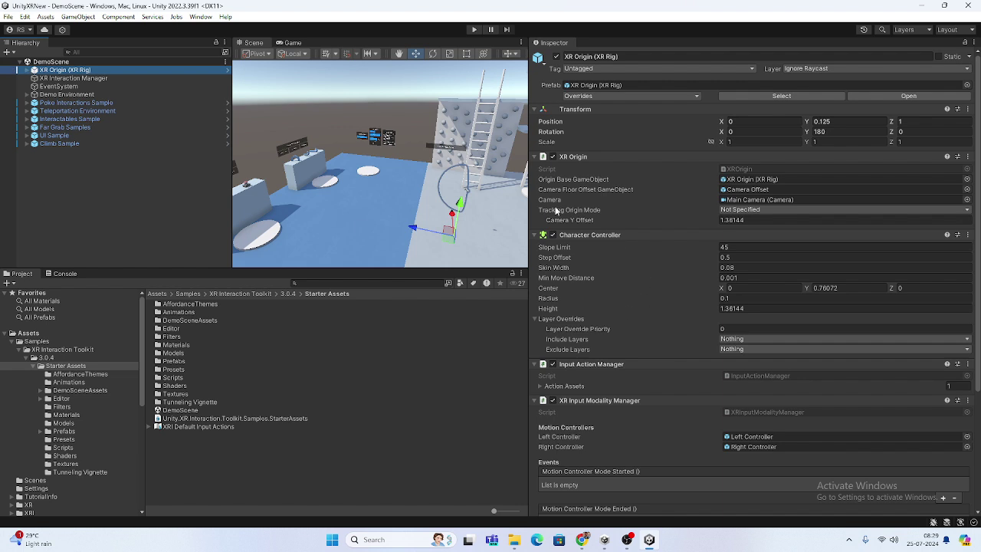
scroll(620, 169, "down", 3)
scroll(630, 202, "up", 3)
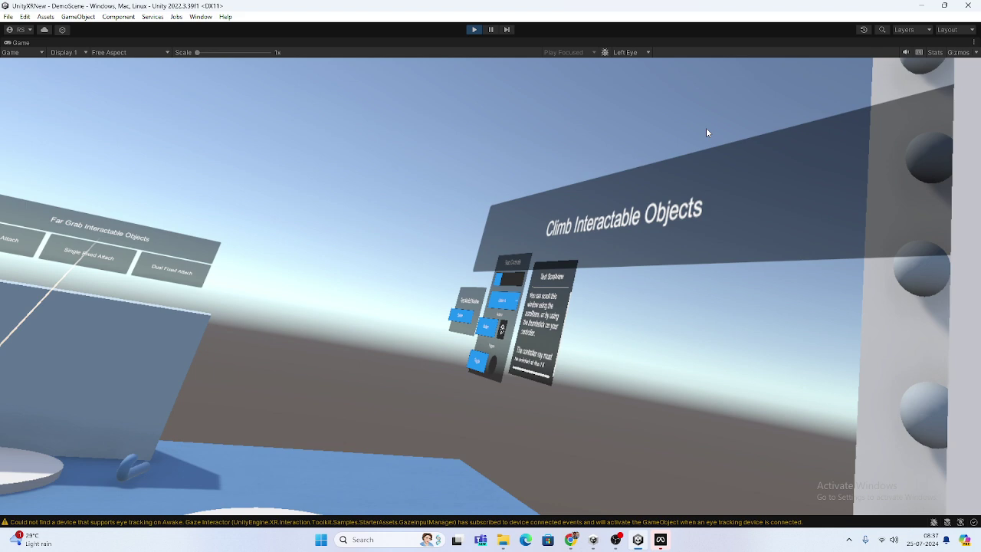
- Exit Play mode to return to editing the DemoScene
left_click(474, 30)
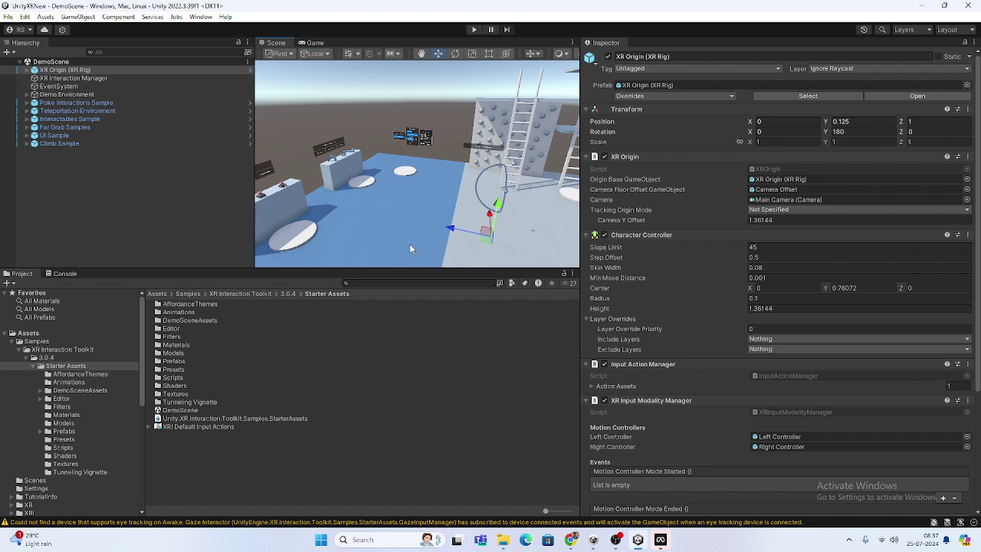
- Reveal the rig's input action assets and locate the XRI Default Input Actions asset
left_click(593, 387)
scroll(685, 344, "down", 3)
left_click(789, 315)
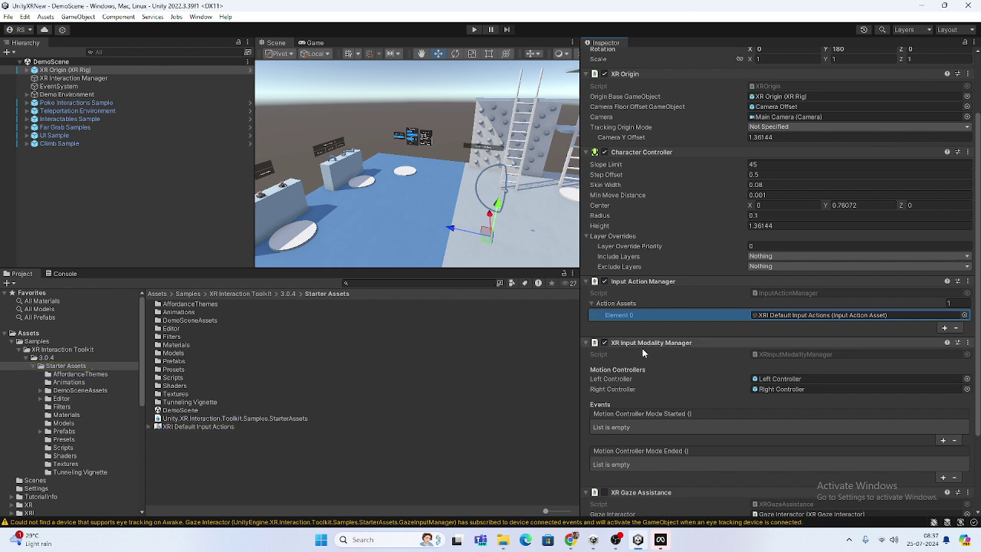
scroll(647, 355, "down", 1)
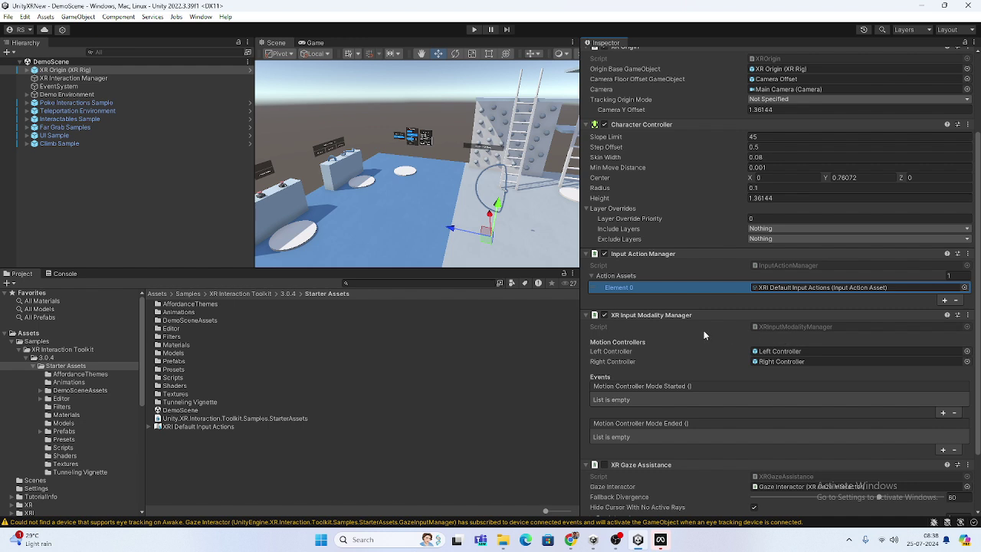
scroll(702, 328, "down", 3)
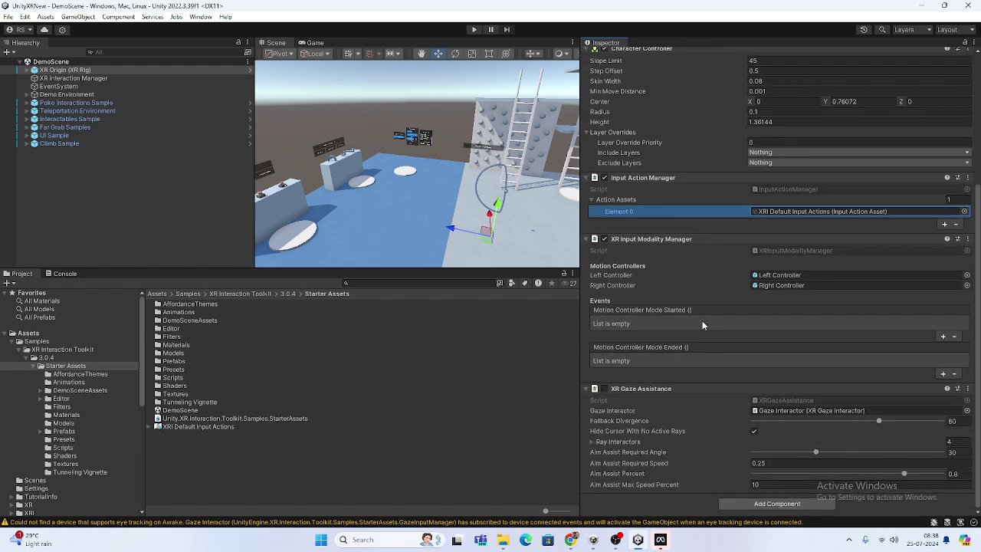
- Expand XR Origin (XR Rig) and inspect Camera Offset, its Main Camera, and Locomotion
left_click(26, 70)
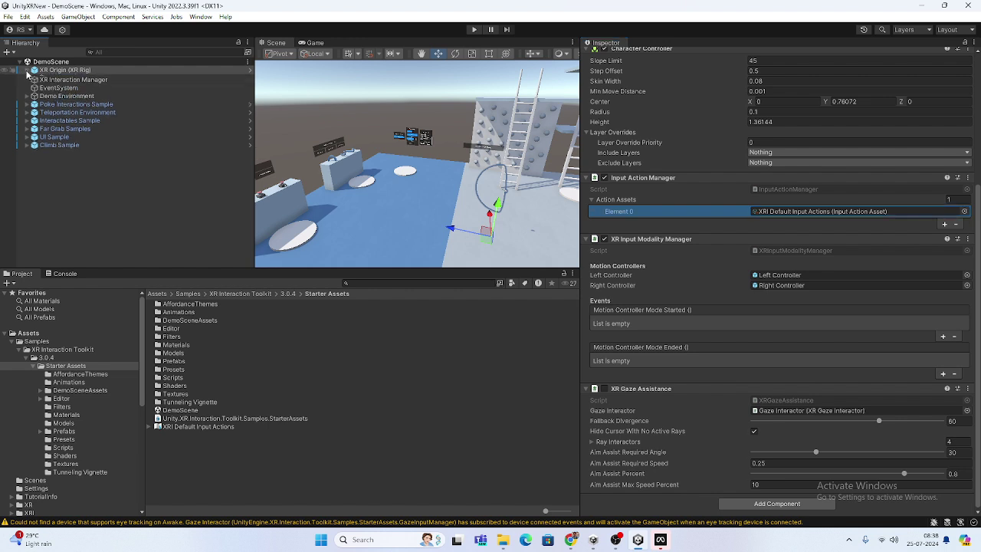
left_click(27, 70)
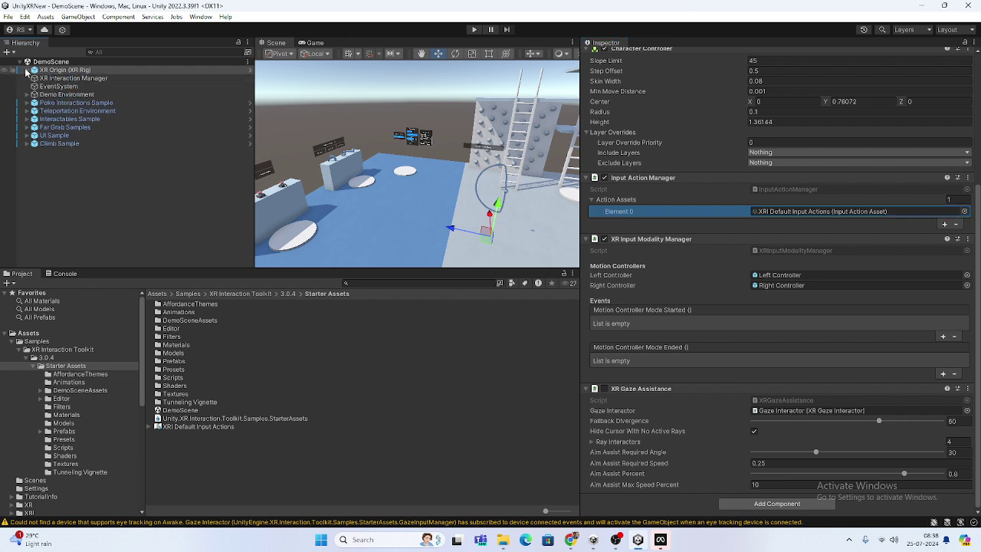
left_click(27, 69)
left_click(42, 79)
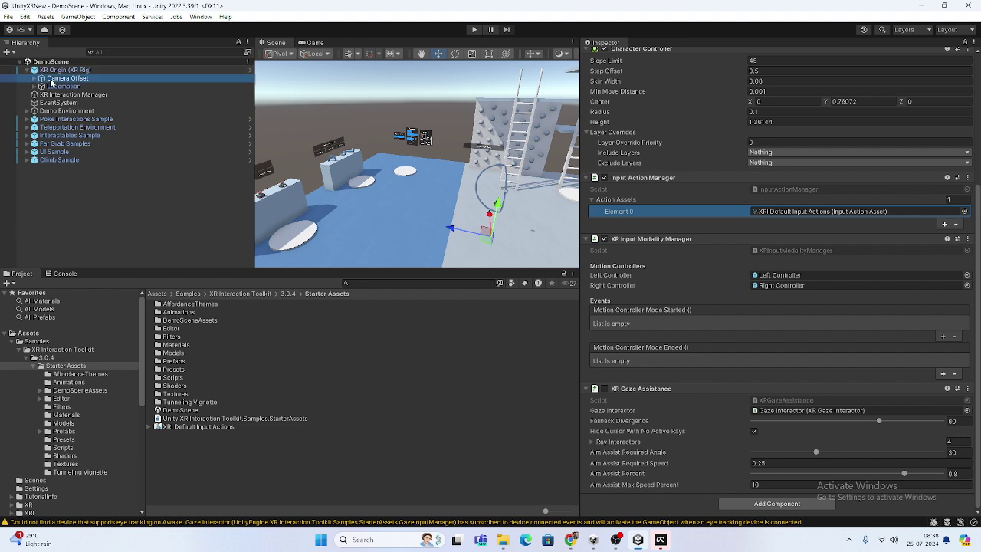
left_click(35, 78)
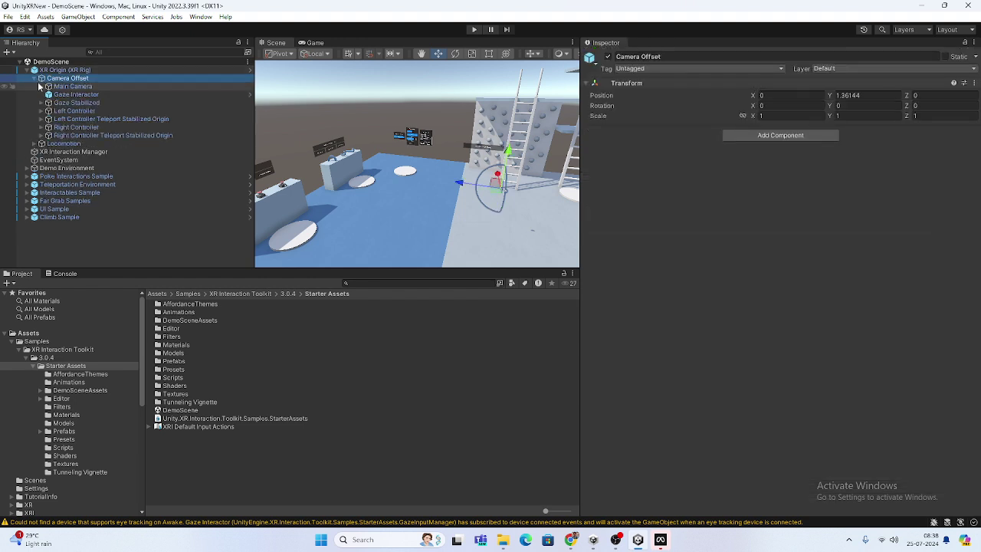
left_click(64, 86)
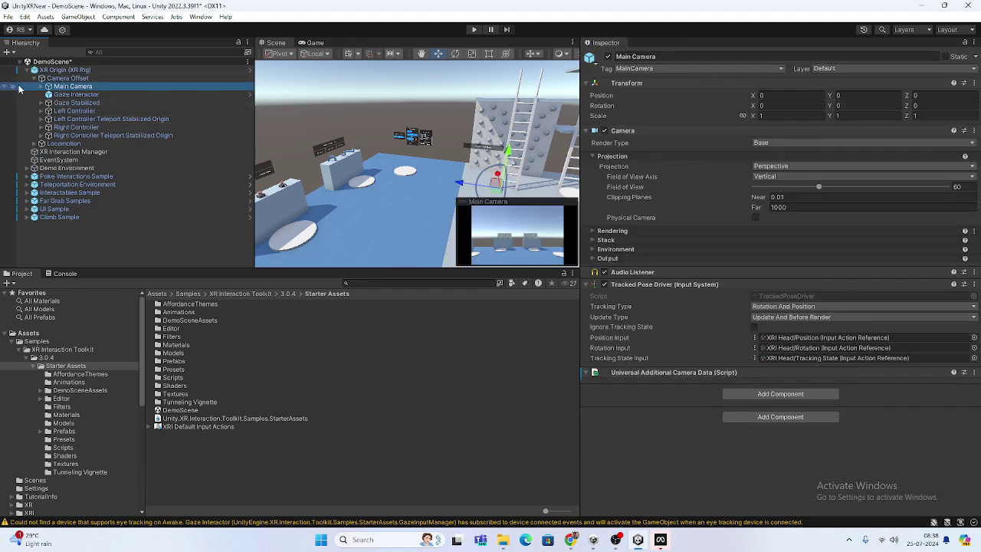
left_click(67, 143)
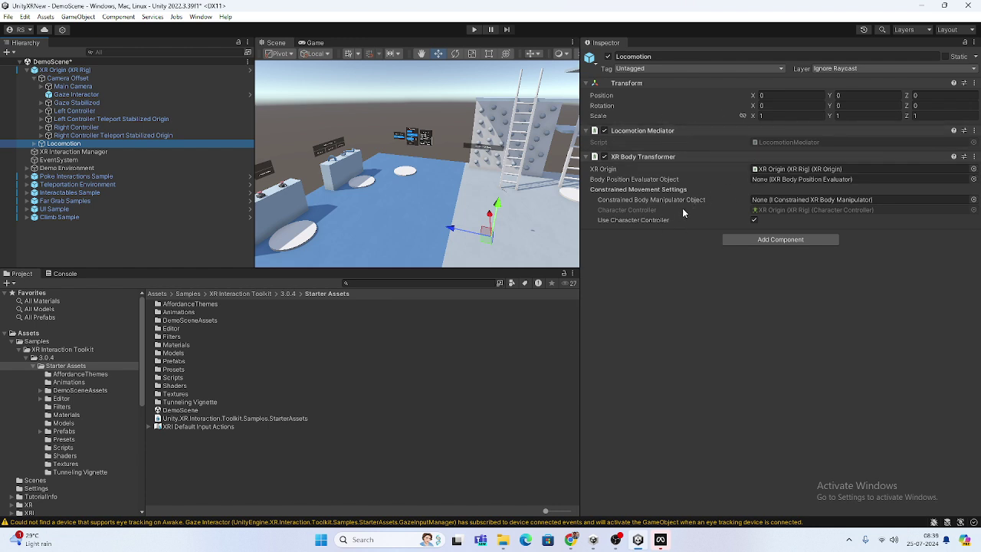
- Expand Locomotion and inspect the Move object's movement settings
left_click(43, 143)
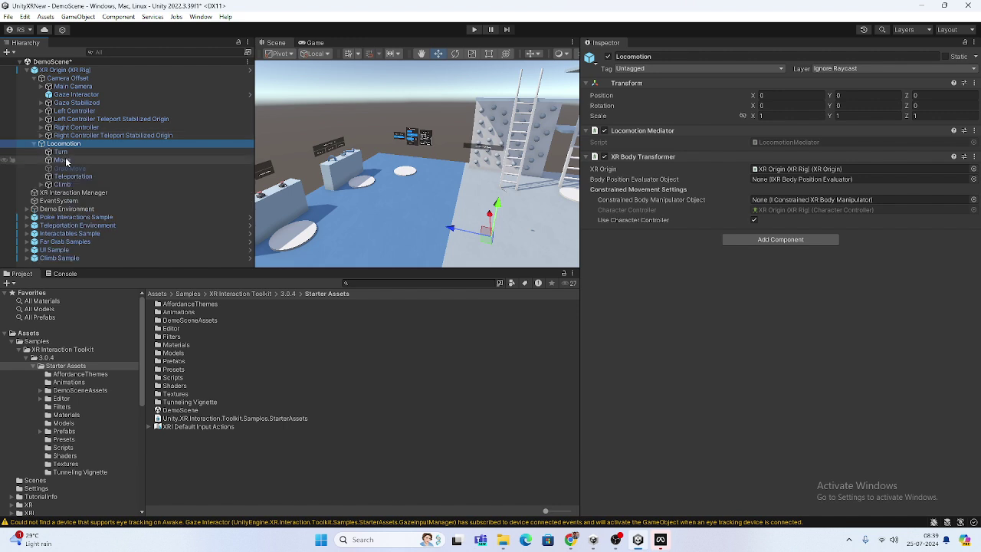
left_click(61, 159)
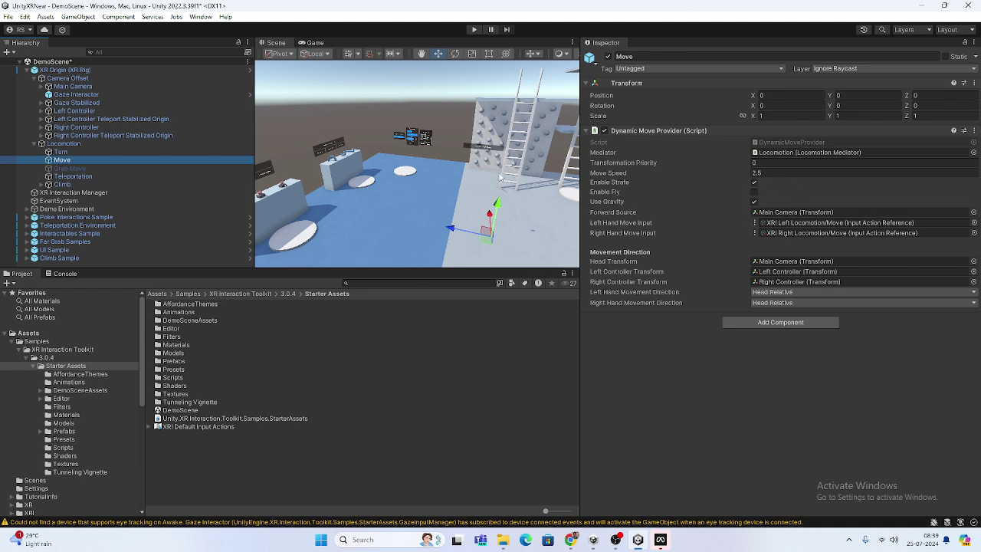
left_click(65, 144)
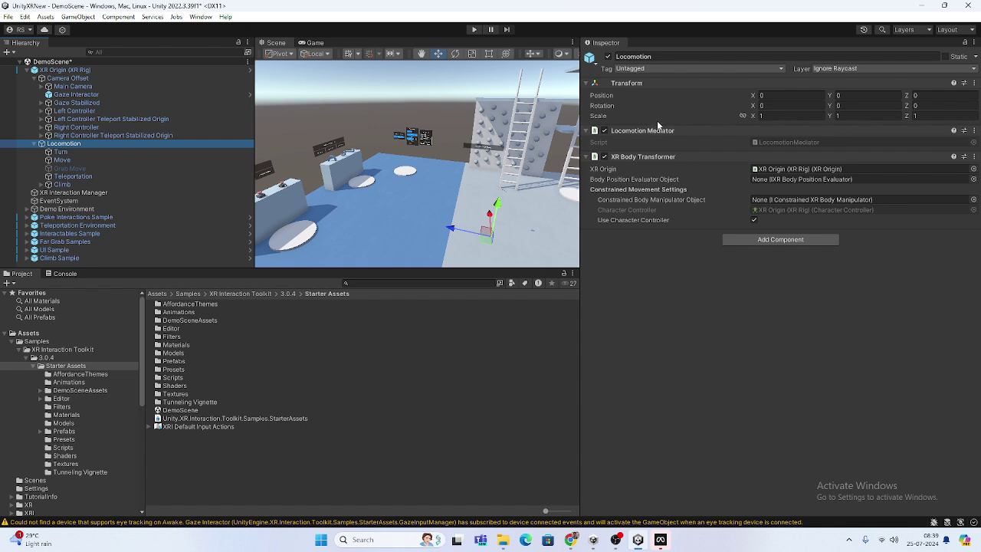
left_click(76, 161)
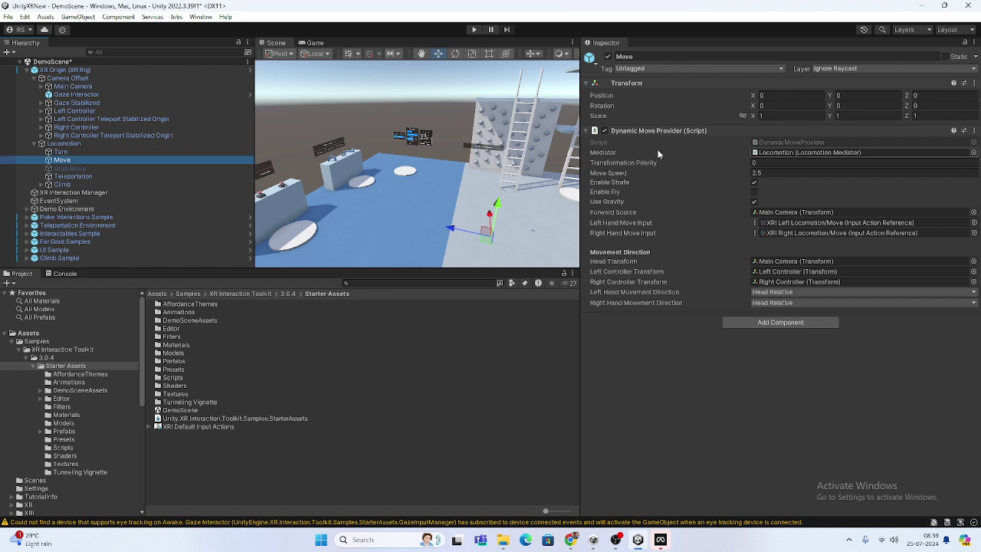
- Inspect the Turn, Grab Move and Teleportation provider settings, facing the climbing walls
left_click(61, 152)
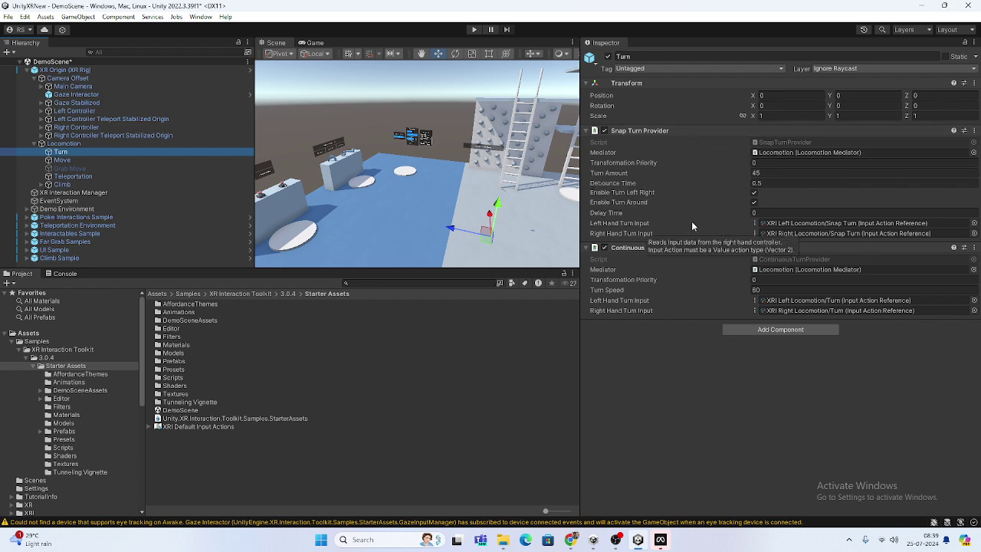
key("Down")
key("Down")
scroll(761, 242, "down", 4)
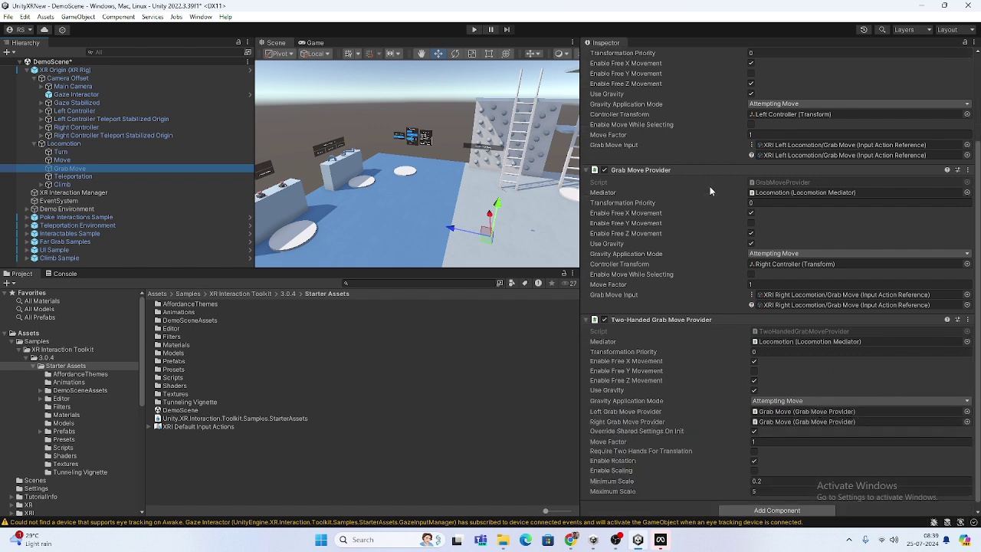
left_click(76, 177)
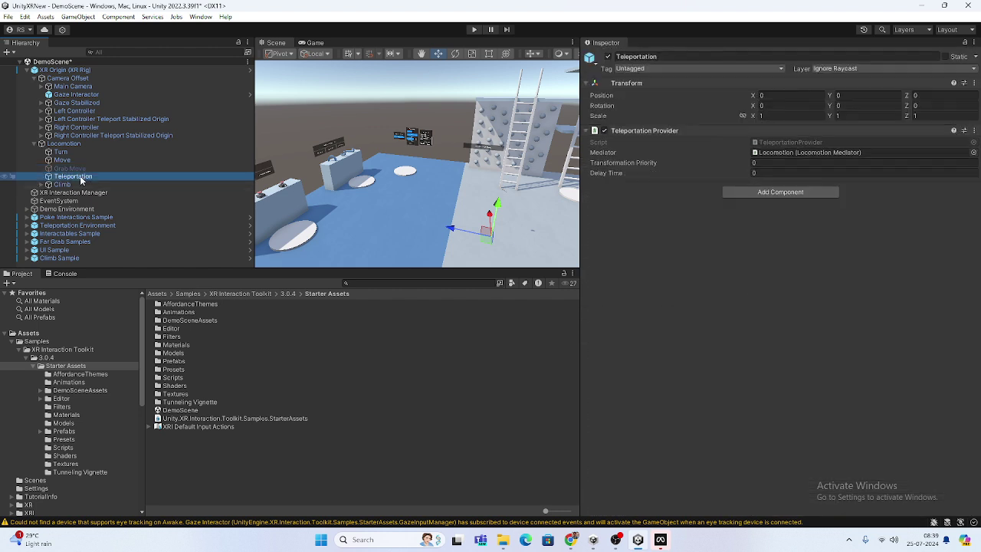
right_click_drag(347, 118, 488, 181)
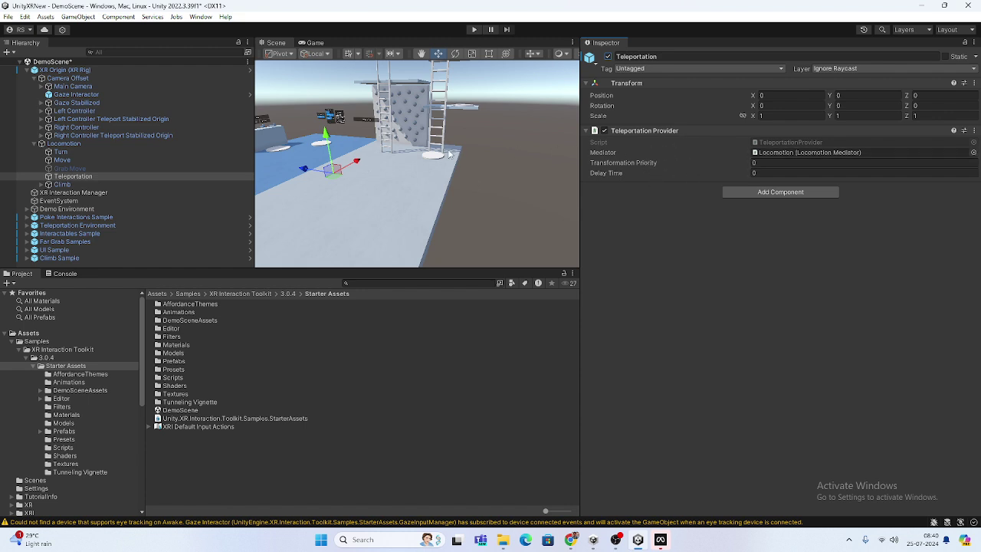
- Select the teleport floor area and check its colliders and interaction layers
left_click(410, 200)
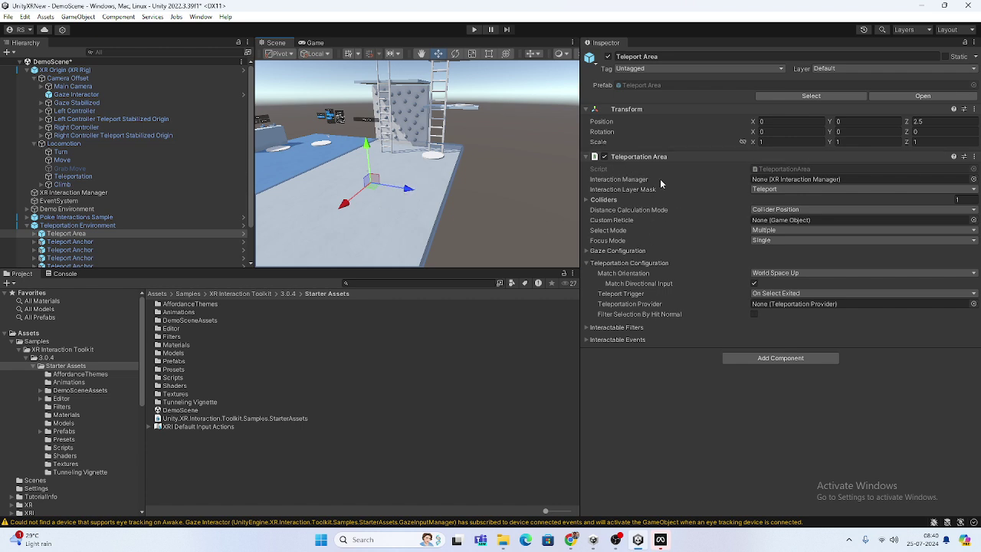
left_click(724, 200)
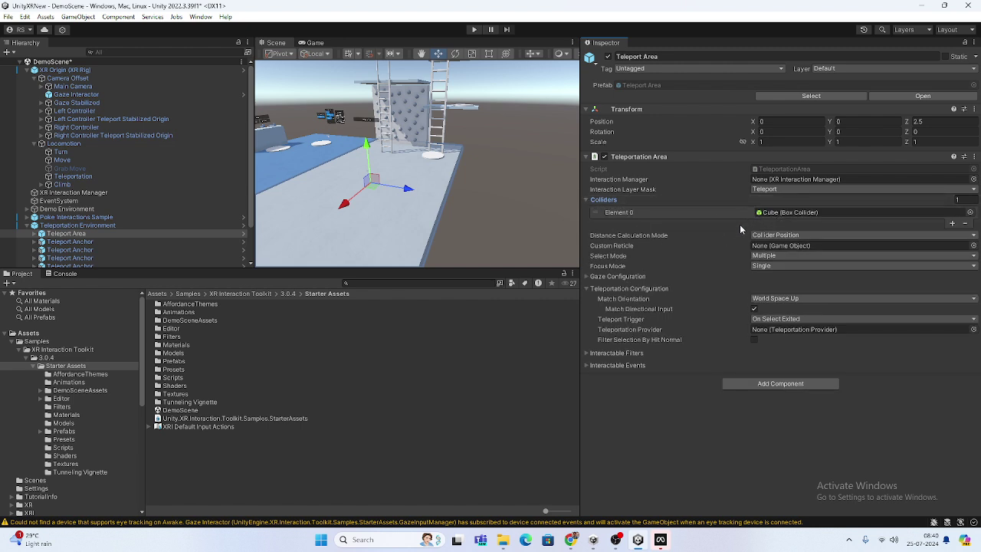
left_click(773, 189)
left_click(726, 366)
- Inspect the Climb provider, its mediator, and the Climb Teleport object's settings
left_click(76, 185)
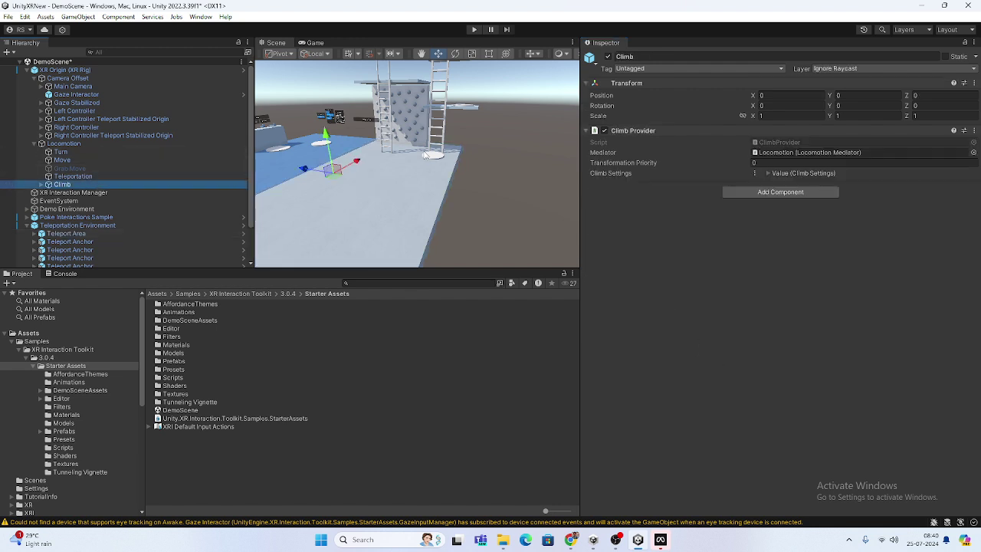
left_click(40, 184)
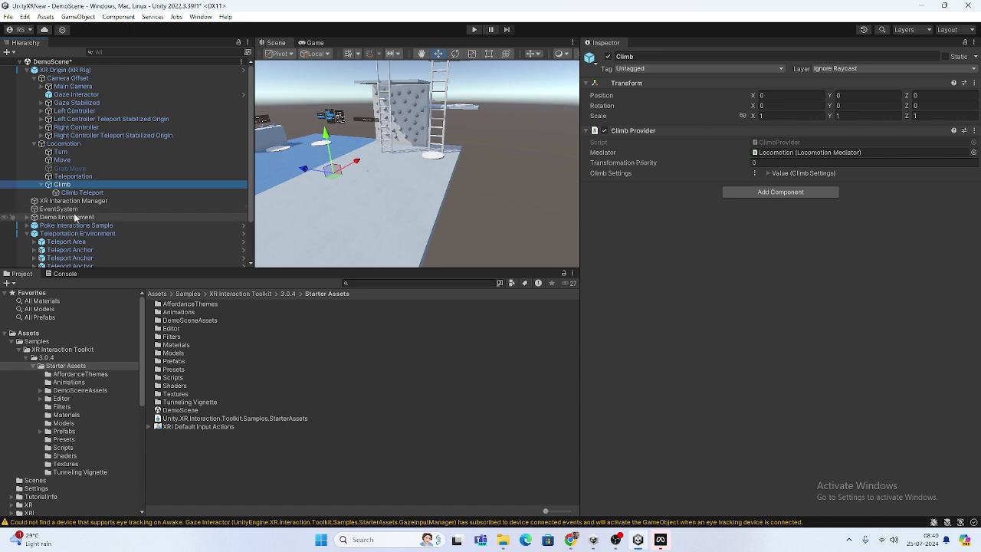
left_click(778, 152)
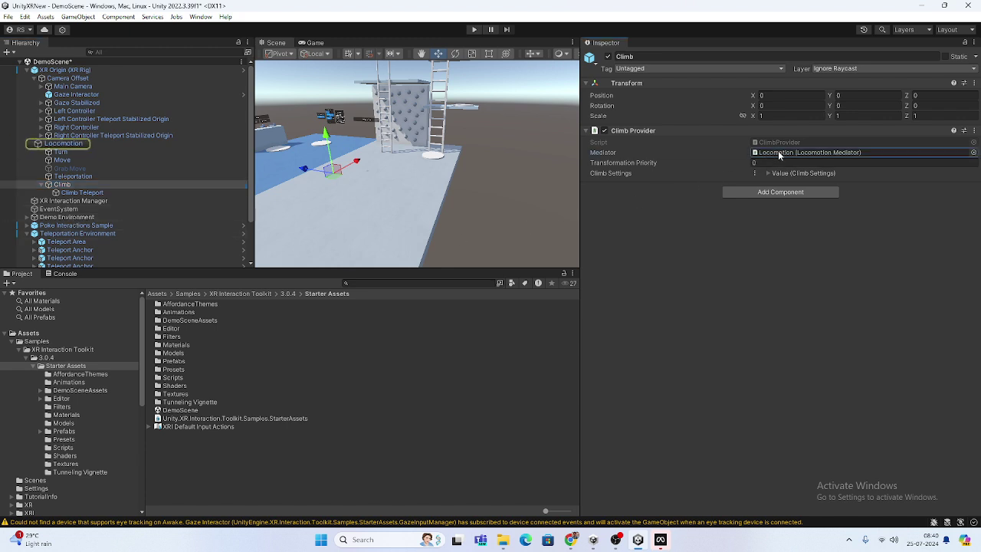
left_click(82, 193)
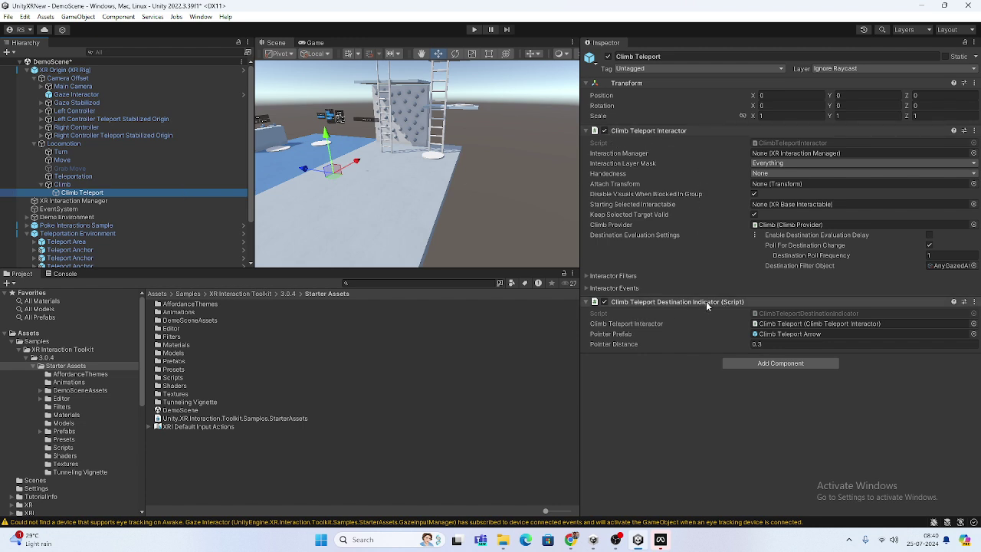
- Collapse the rig, inspect XR Interaction Manager filters and EventSystem, then open the Scenes folder
left_click(34, 144)
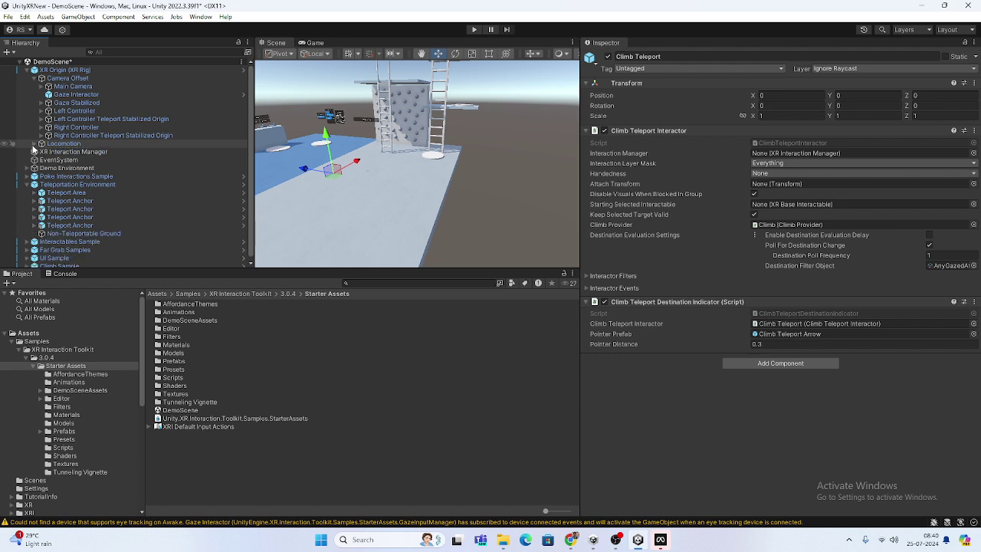
left_click(27, 69)
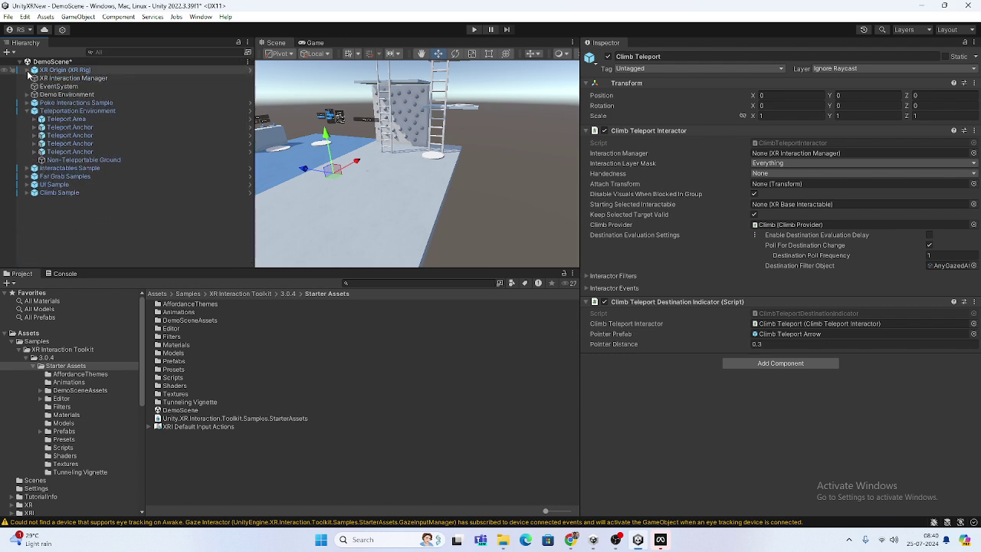
left_click(62, 71)
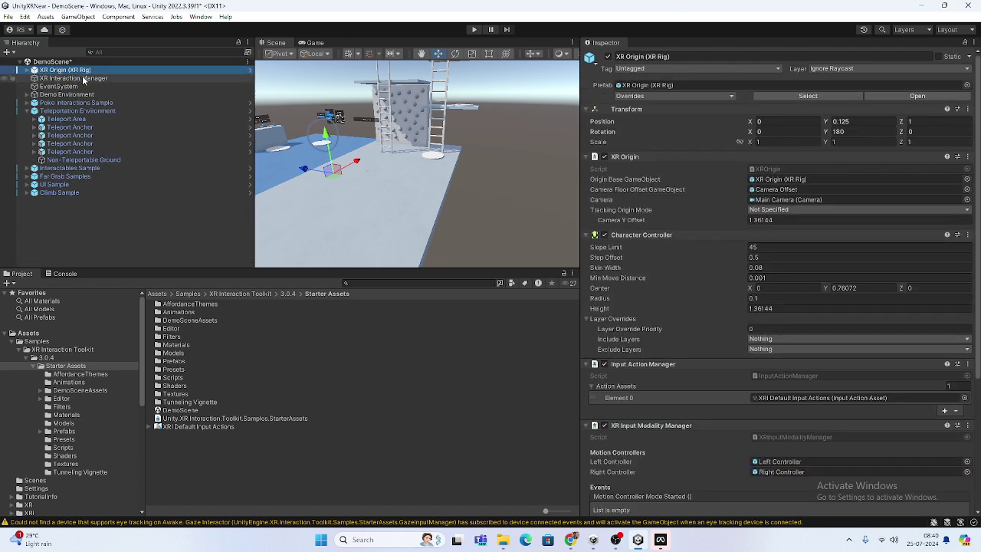
left_click(76, 78)
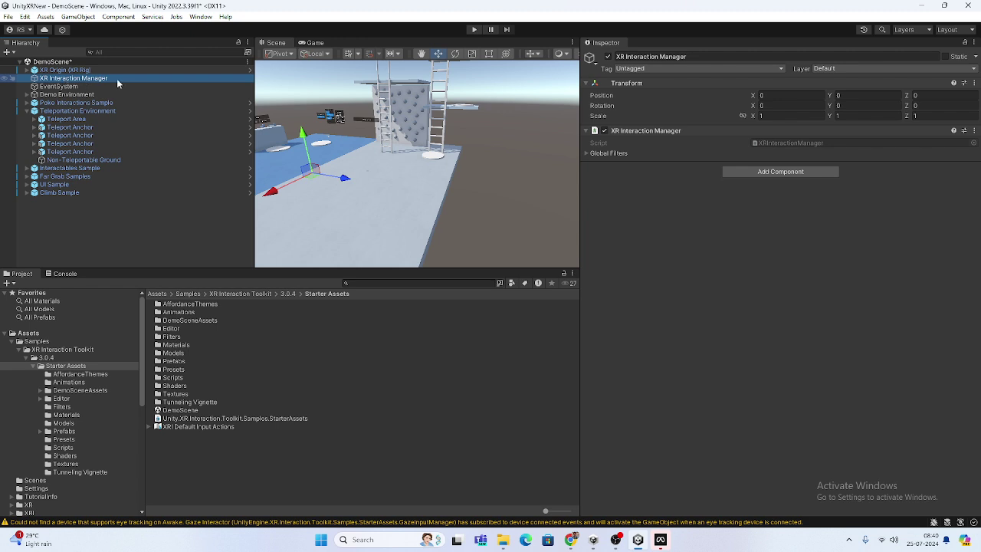
left_click(586, 153)
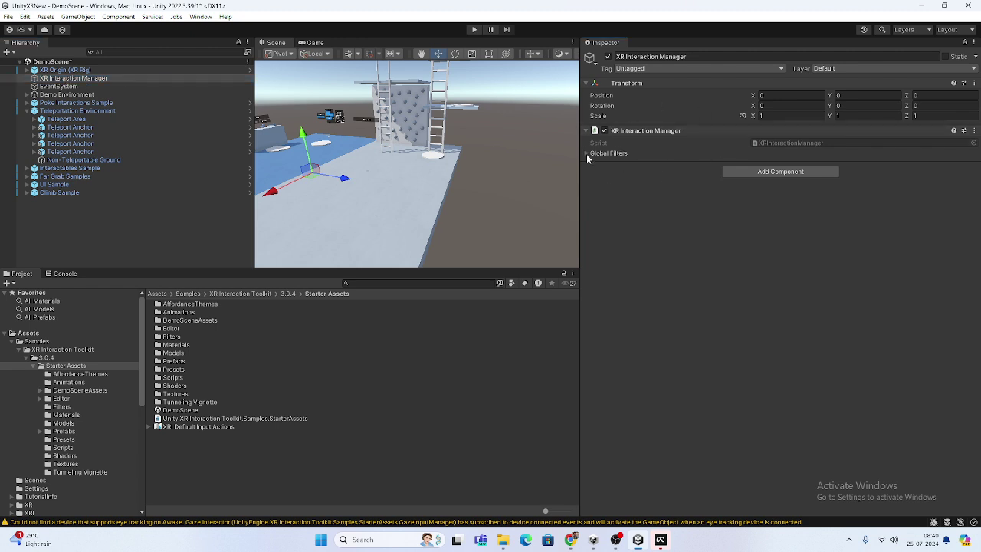
left_click(59, 86)
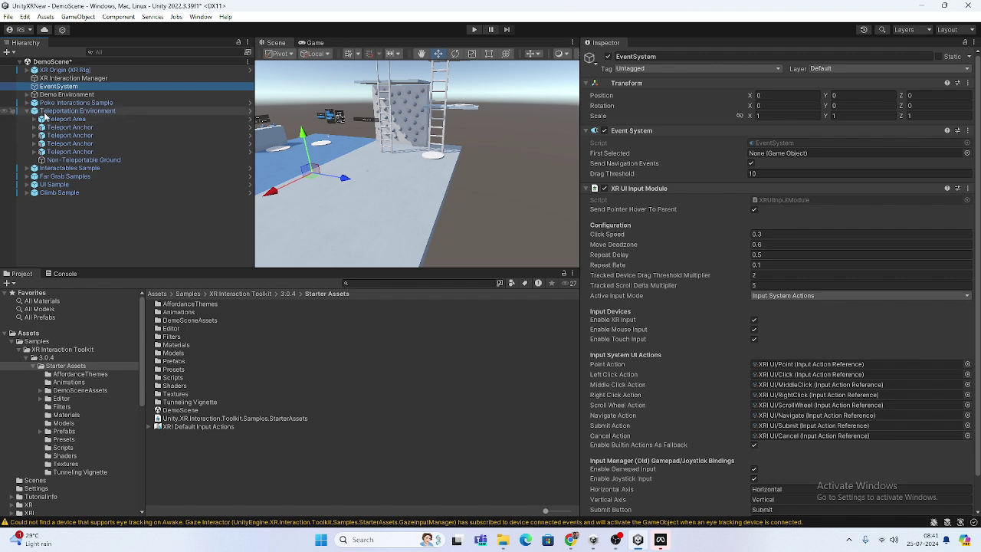
left_click(21, 350)
left_click(38, 357)
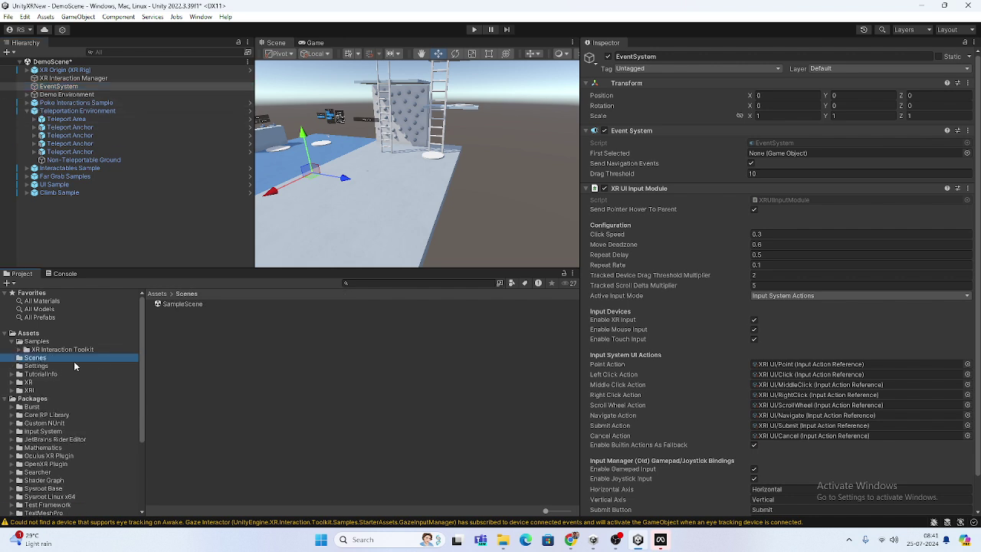
- Open SampleScene, saving DemoScene, and browse to the Starter Assets Prefabs folder
double_click(179, 305)
left_click(463, 290)
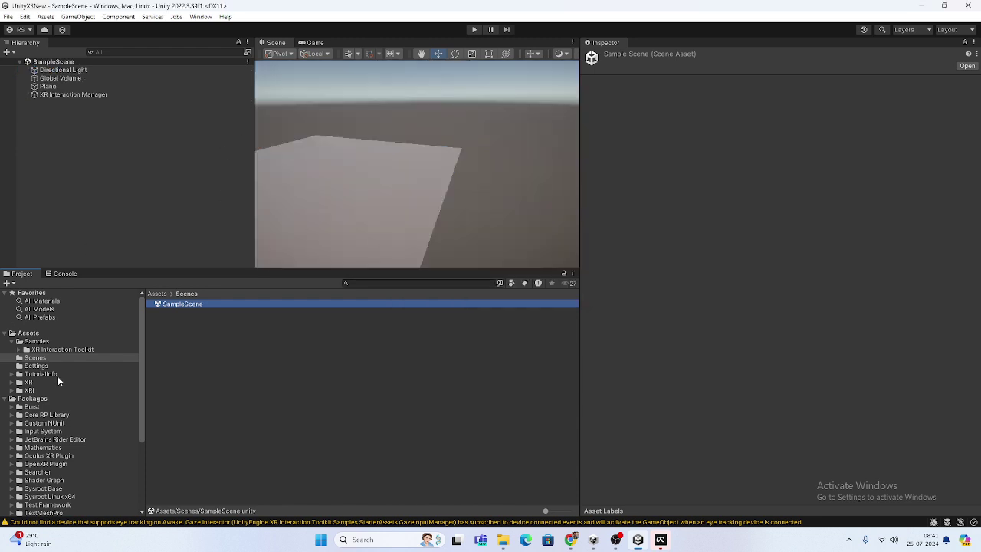
left_click(63, 350)
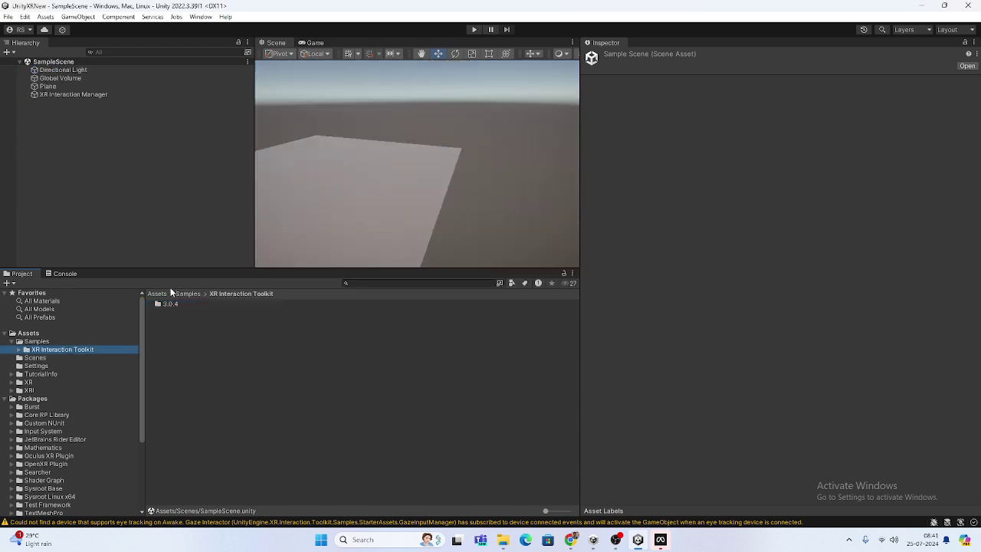
double_click(171, 304)
double_click(191, 304)
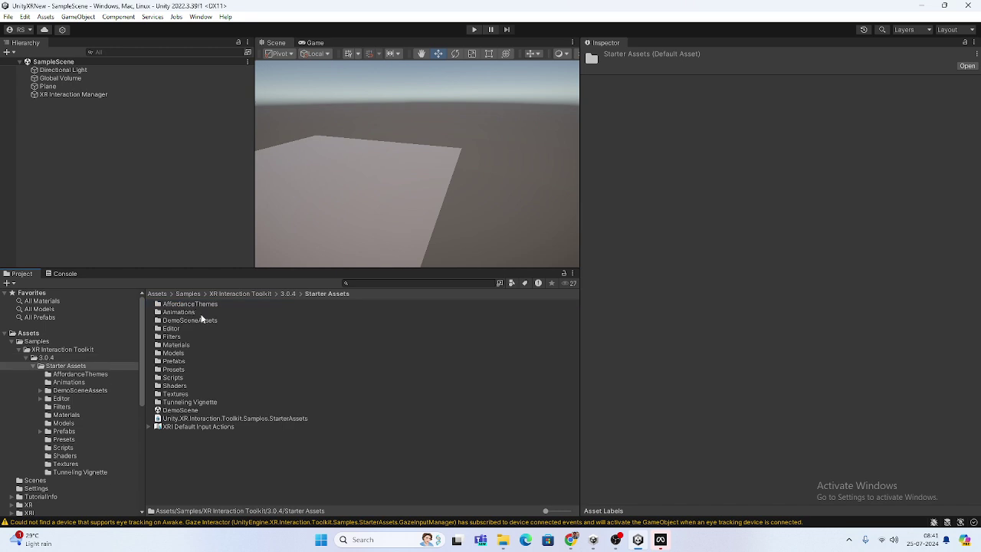
double_click(174, 360)
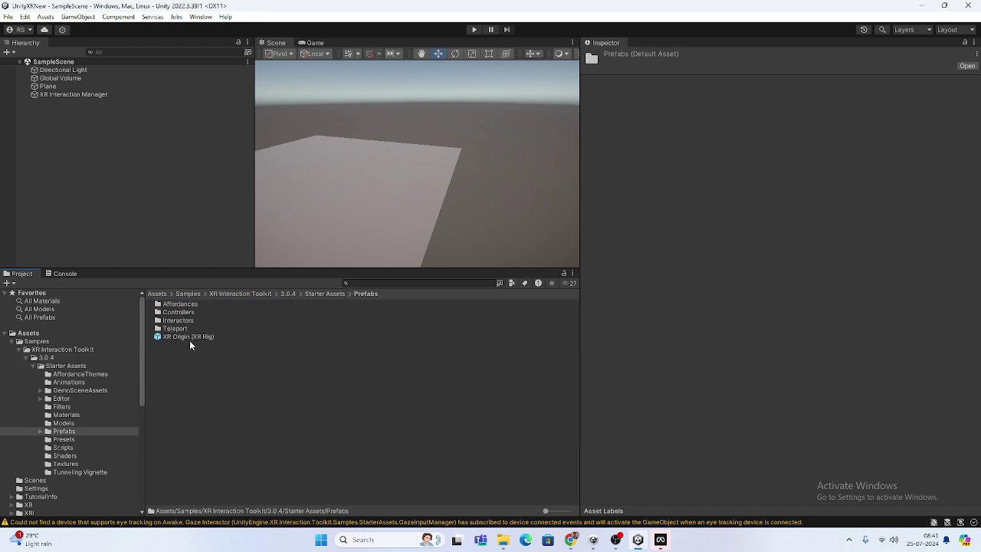
- Add the XR Origin (XR Rig) prefab to SampleScene, select the Plane, and enter Play mode
left_click_drag(189, 337, 113, 198)
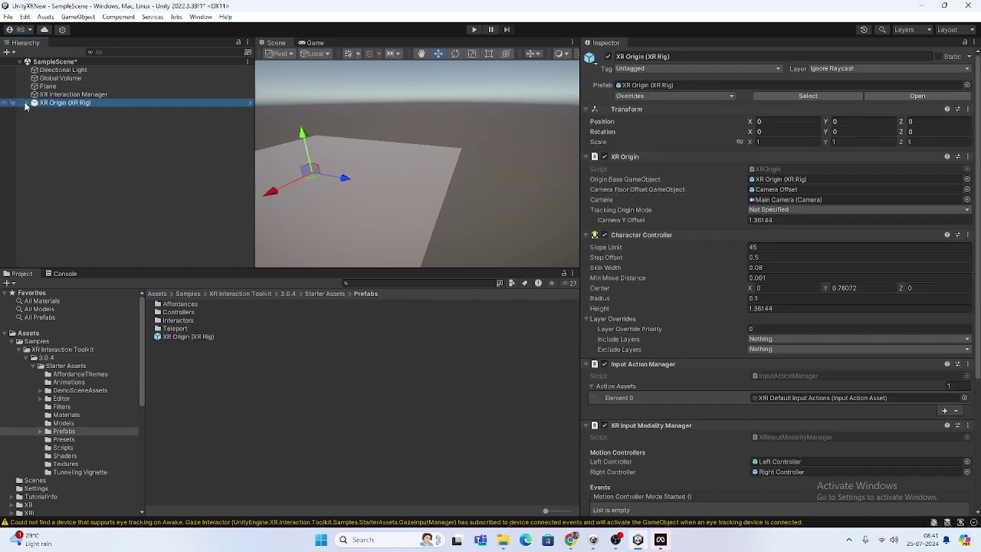
left_click(26, 104)
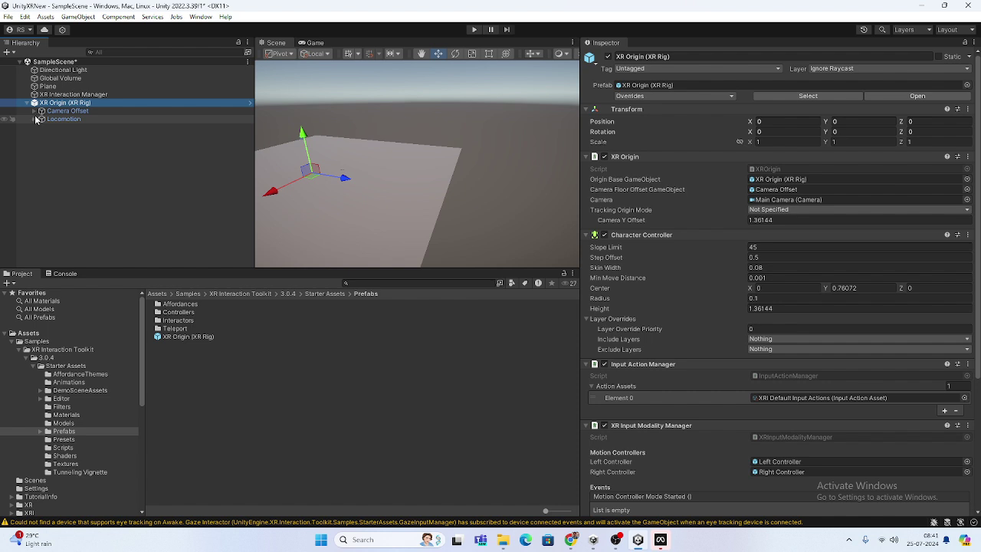
left_click(35, 118)
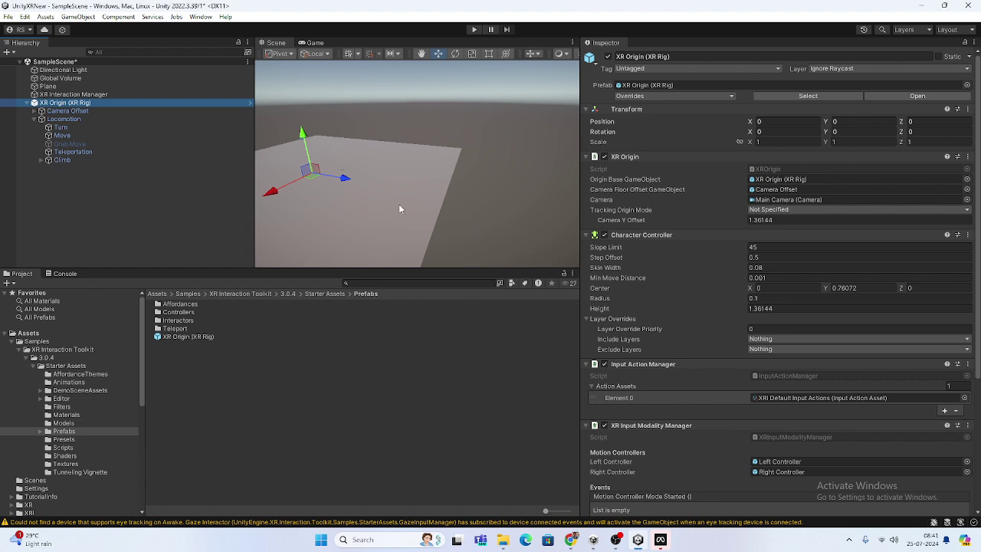
left_click(421, 214)
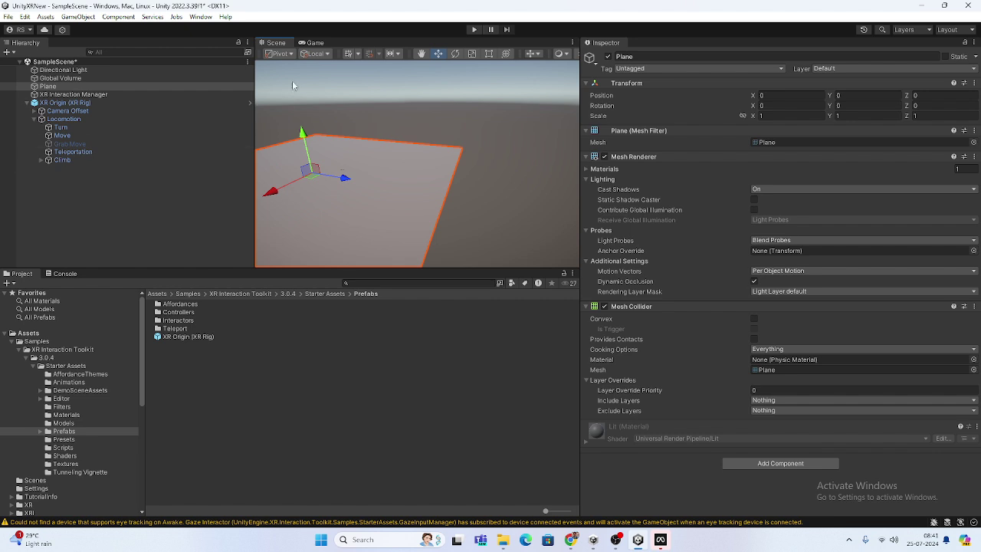
left_click(474, 30)
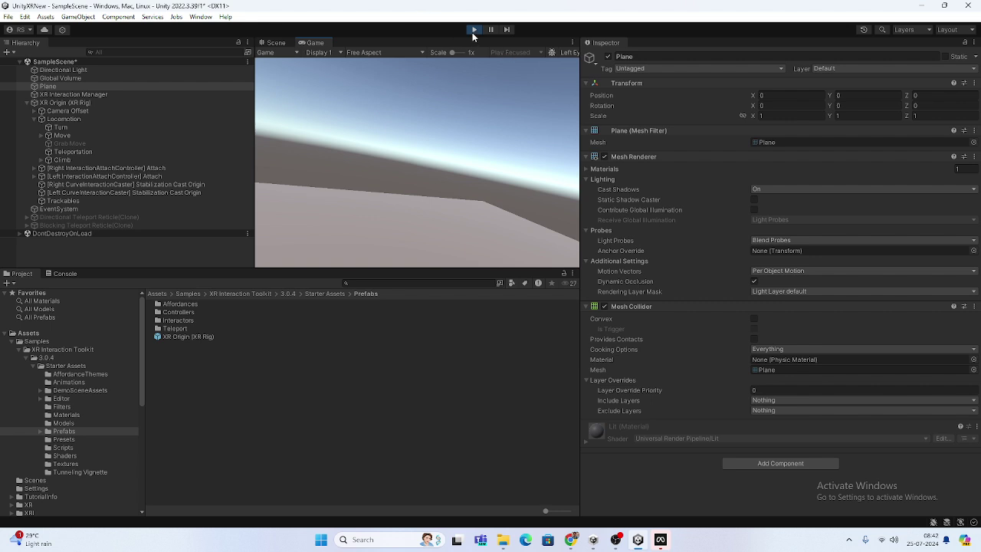
- Exit play mode and open the Starter Assets DemoScene, answering the unsaved-changes prompt
left_click(473, 33)
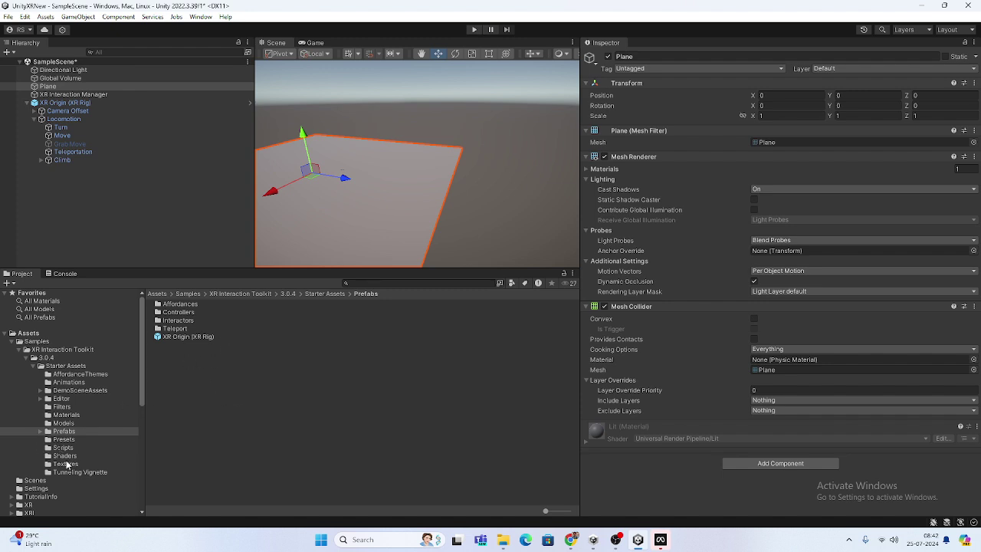
left_click(61, 366)
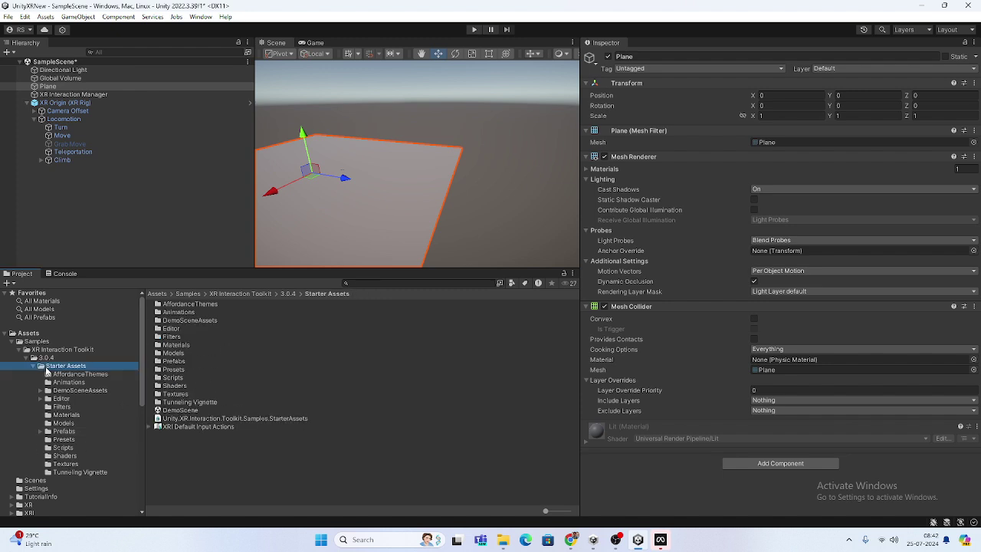
double_click(178, 410)
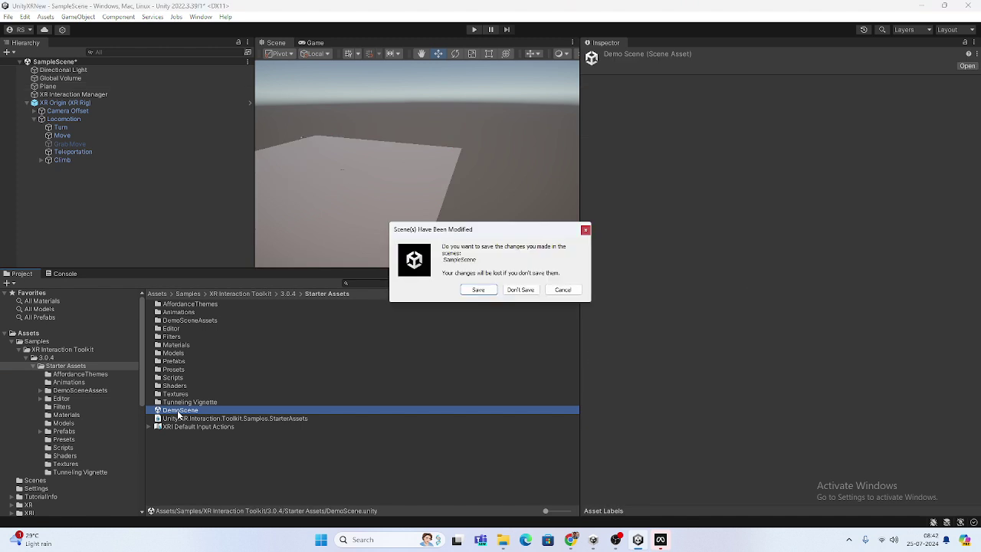
left_click(472, 288)
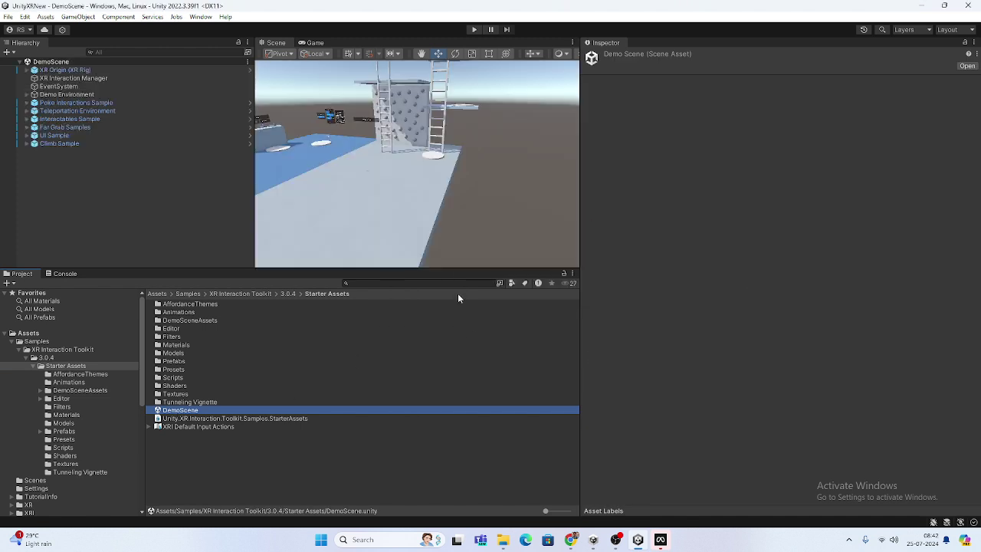
- Multi-select the demo's XR Origin, XR Interaction Manager and EventSystem, then select Scenes/SampleScene
left_click(68, 71)
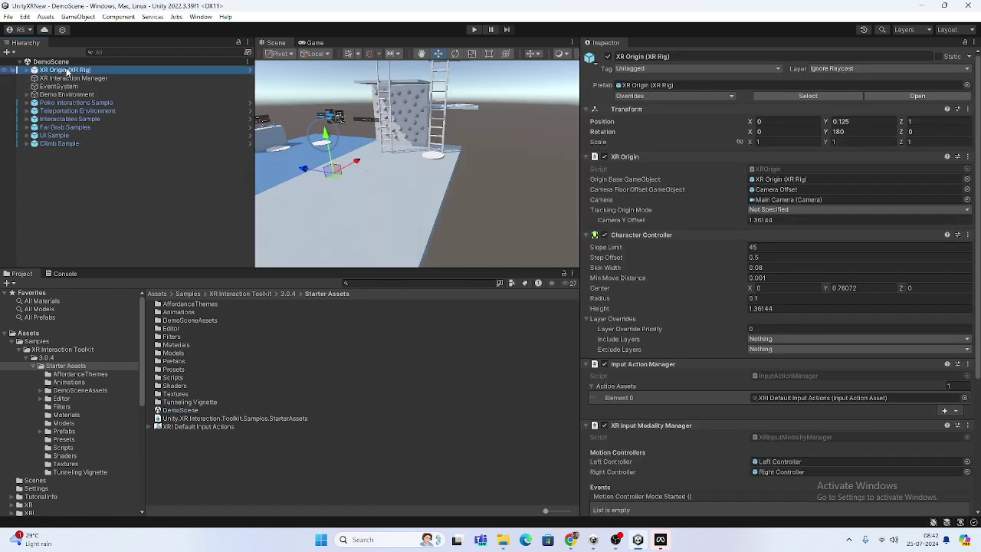
left_click(74, 78, "shift")
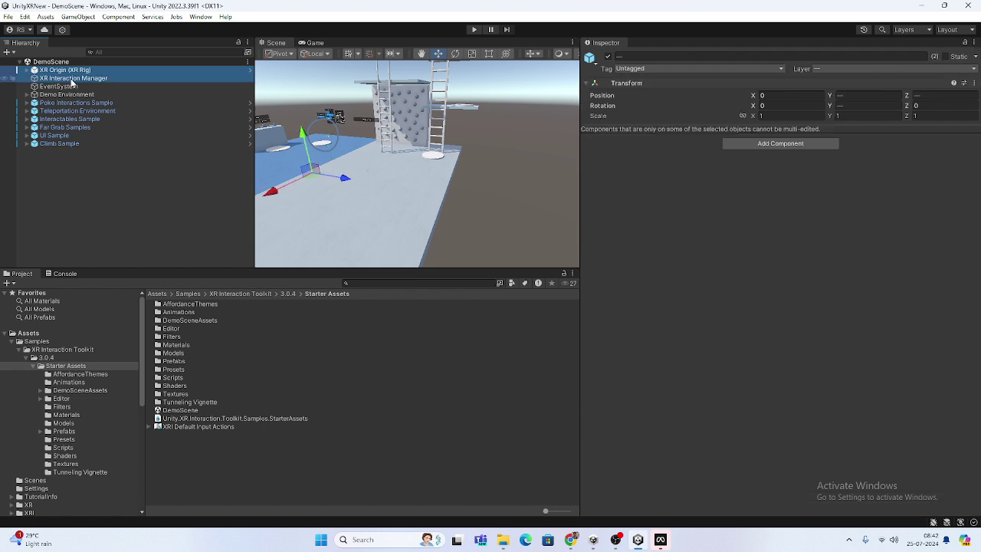
left_click(62, 87, "shift")
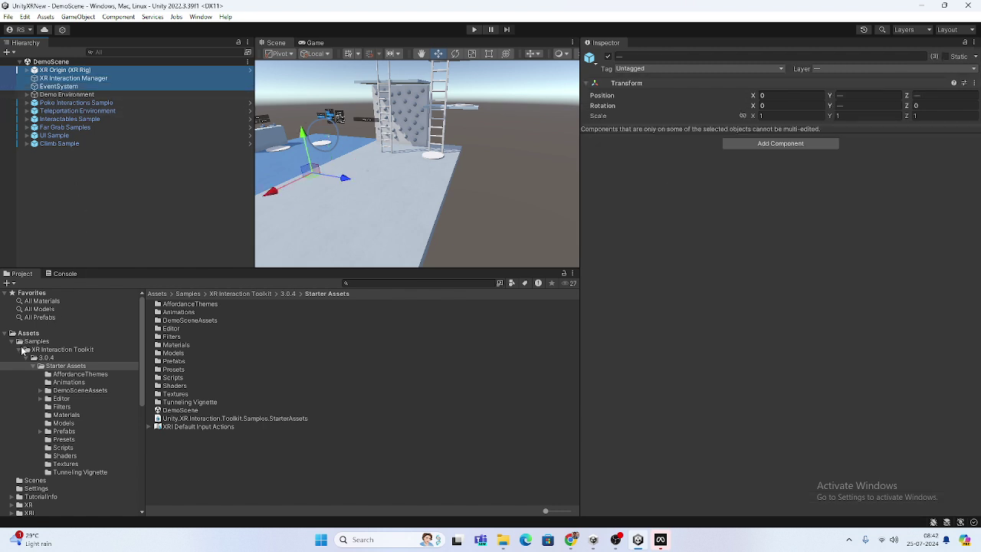
left_click(33, 480)
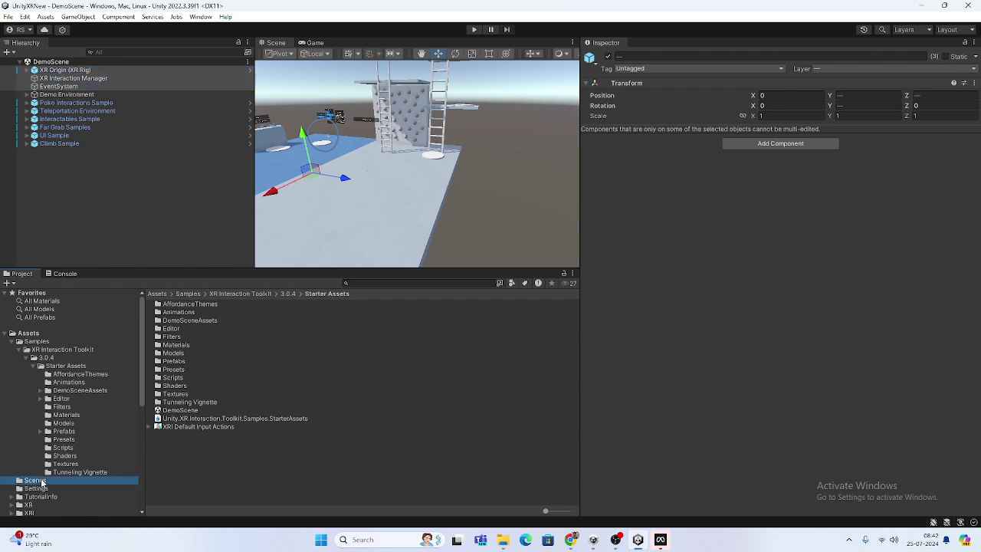
left_click(176, 304)
- In SampleScene, delete the old XR Origin and paste the demo's rig, manager and EventSystem
double_click(176, 304)
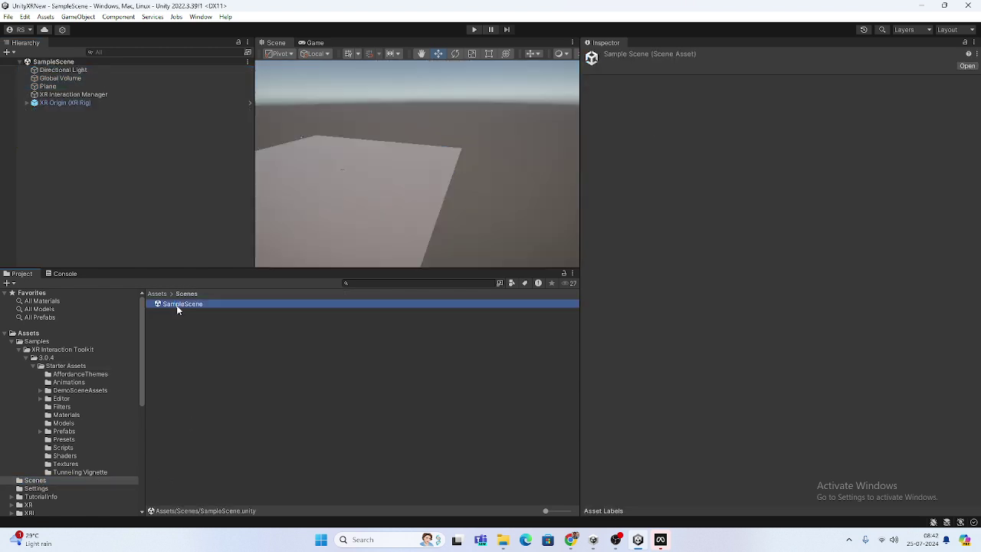
left_click(65, 103)
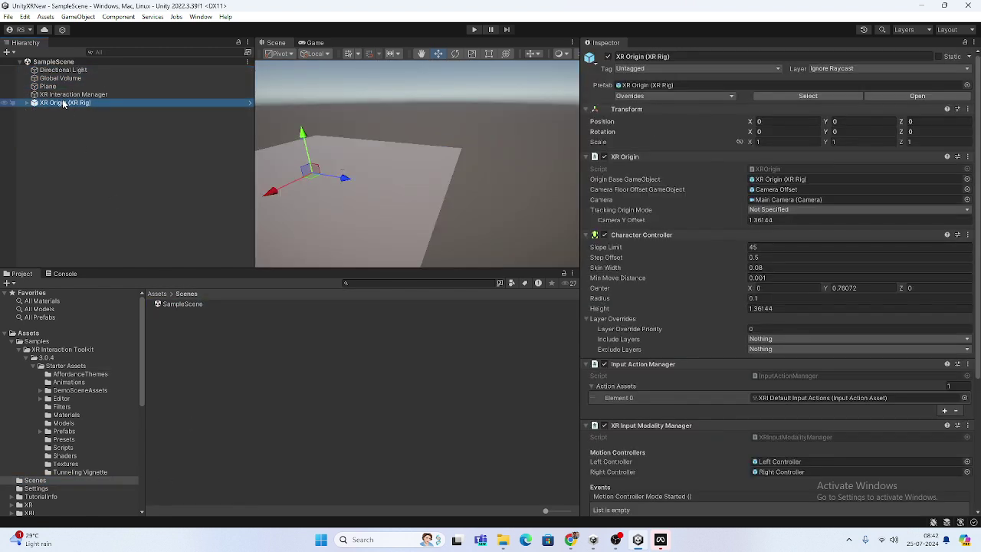
key("Delete")
right_click(68, 121)
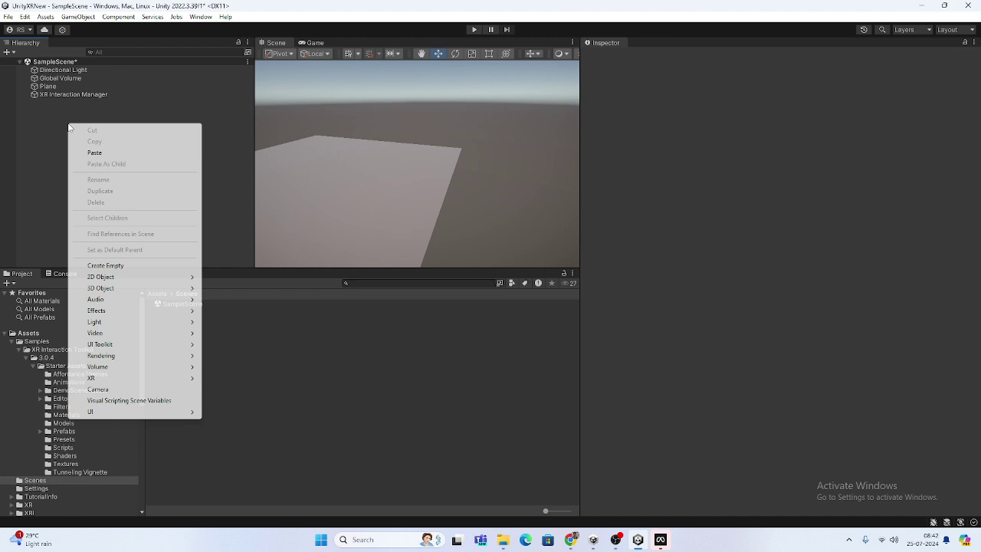
left_click(95, 153)
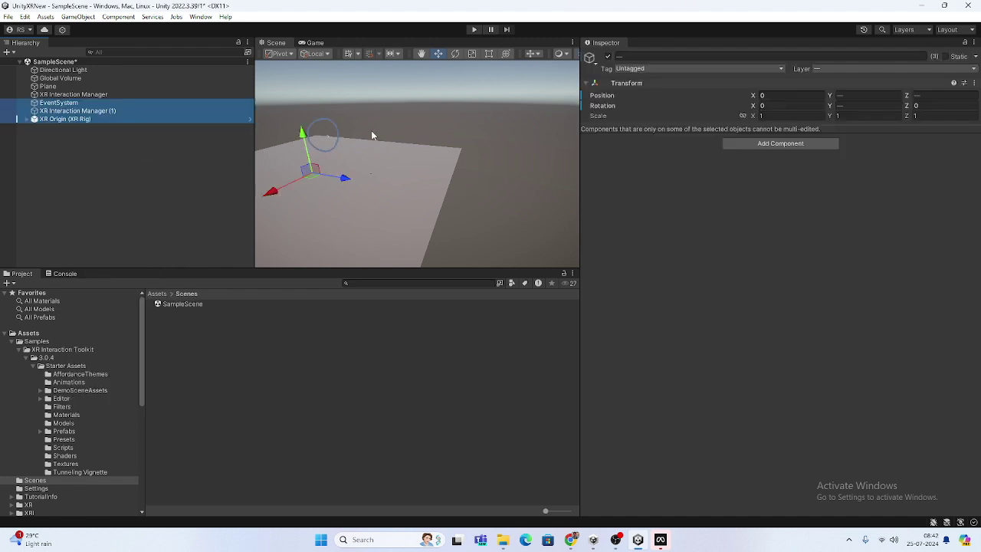
- Delete the duplicate XR Interaction Manager (1) and select the rig's Camera Offset
left_click(84, 111)
key("Delete")
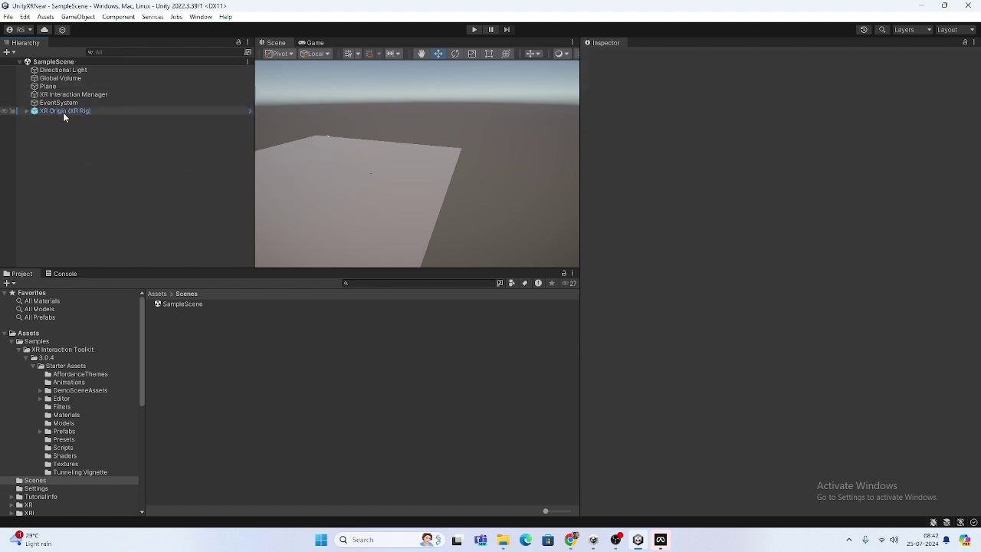
left_click(27, 111)
left_click(38, 121)
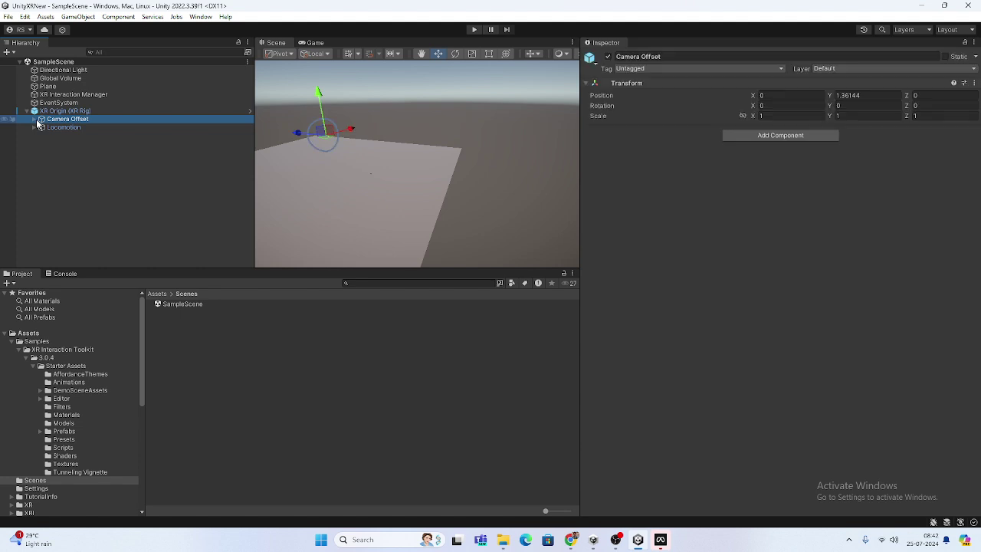
- Expand Camera Offset and Main Camera in the Hierarchy and select TunnelingVignette
left_click(36, 119)
left_click(65, 127)
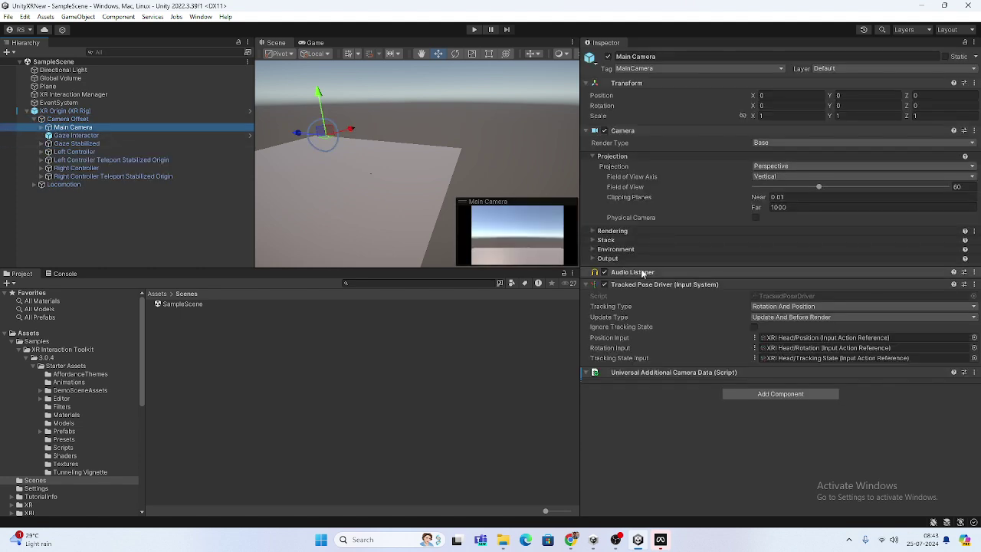
left_click(40, 127)
left_click(86, 135)
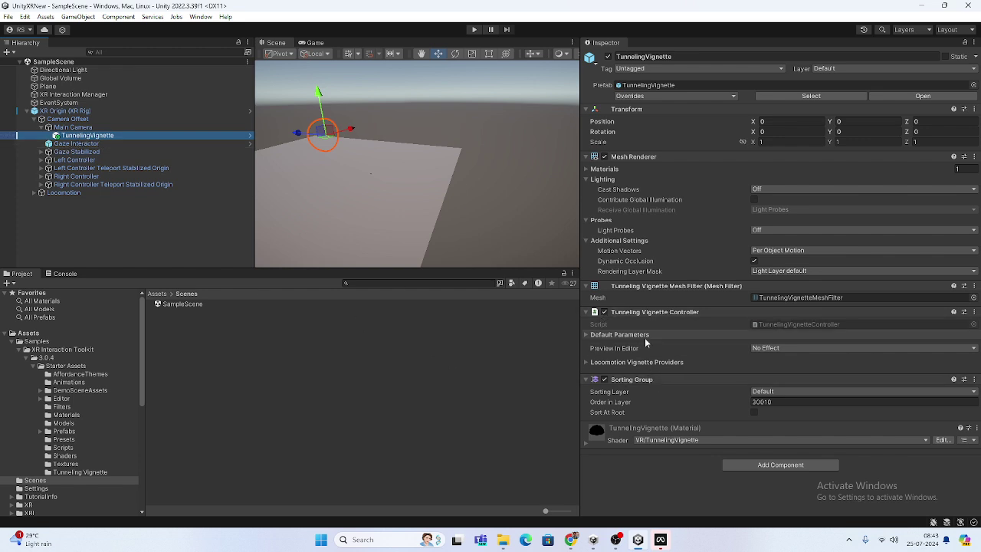
- Expand the vignette's Default Parameters, Locomotion Vignette Providers and material properties for inspection
left_click(586, 334)
scroll(623, 413, "down", 2)
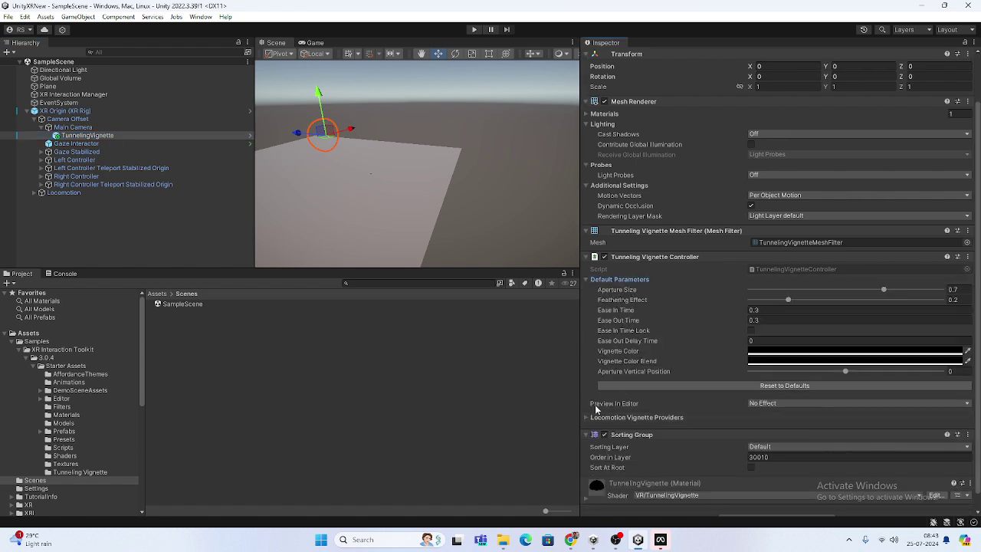
left_click(623, 418)
scroll(625, 350, "down", 3)
scroll(714, 308, "down", 4)
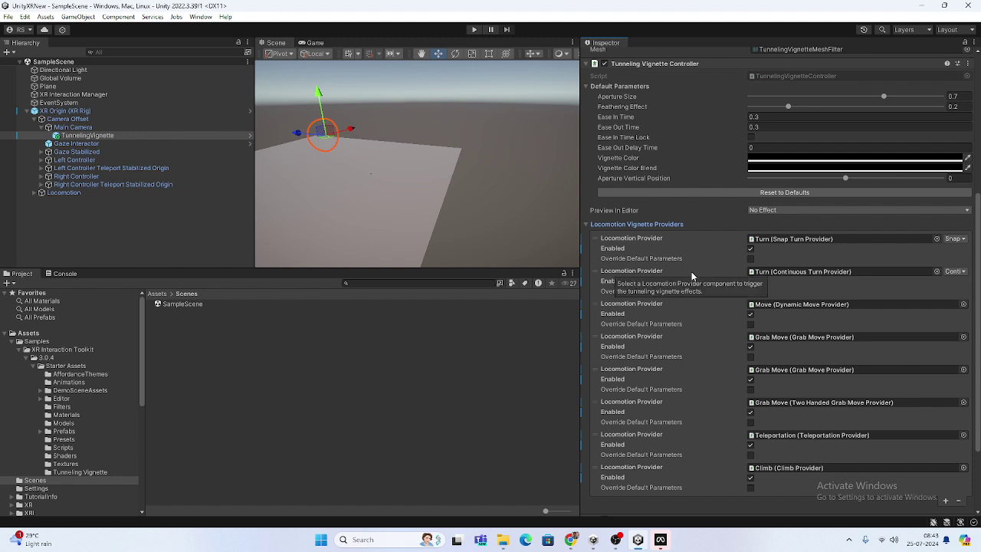
scroll(792, 301, "down", 4)
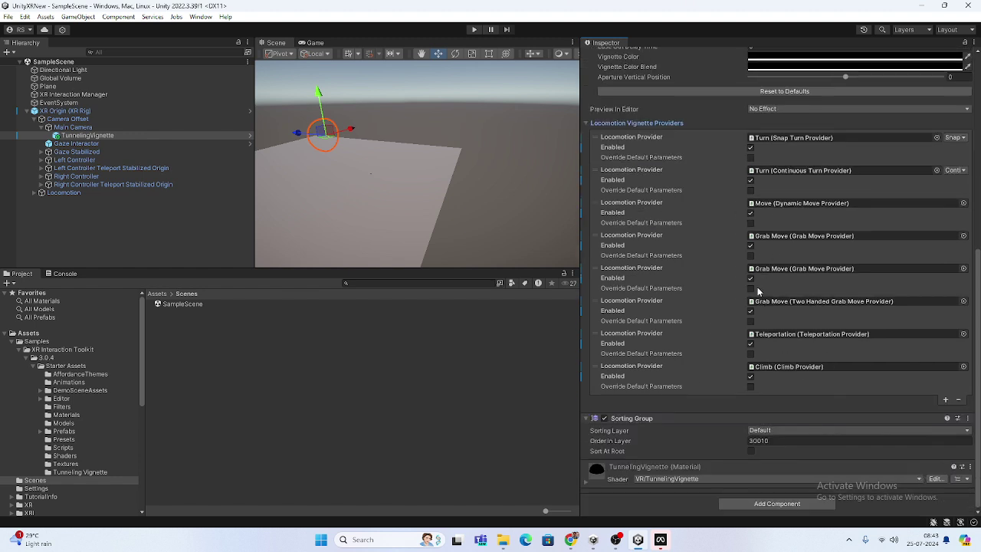
left_click(587, 478)
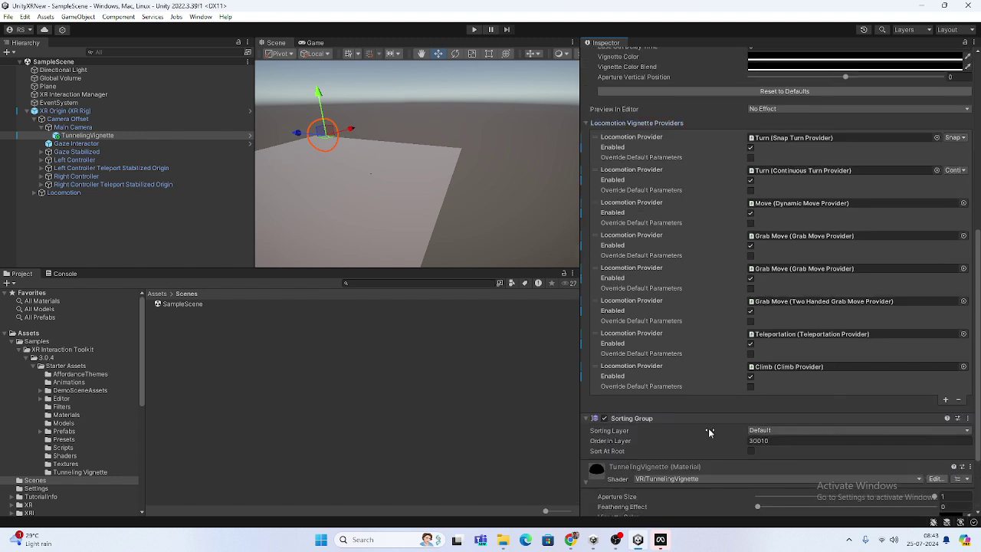
scroll(707, 429, "down", 3)
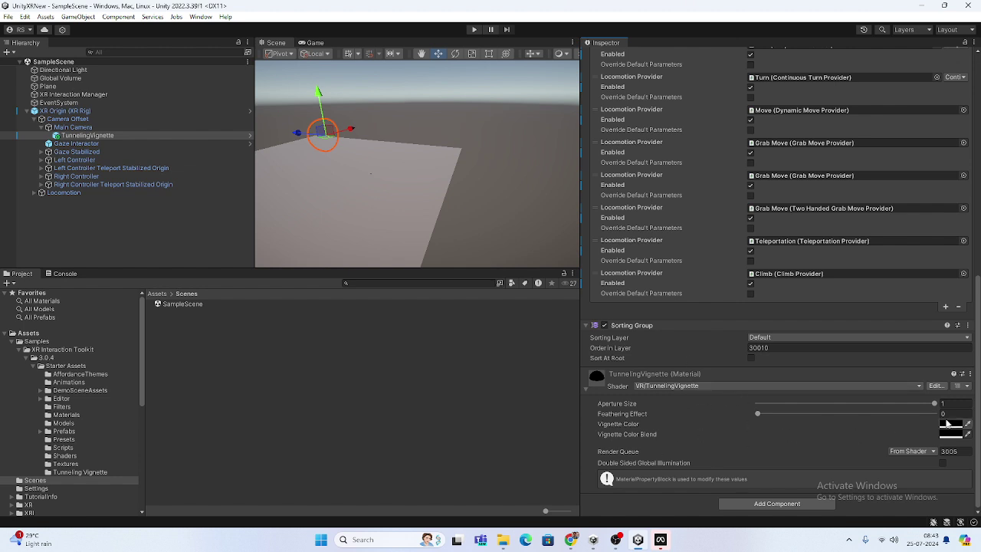
scroll(803, 385, "up", 12)
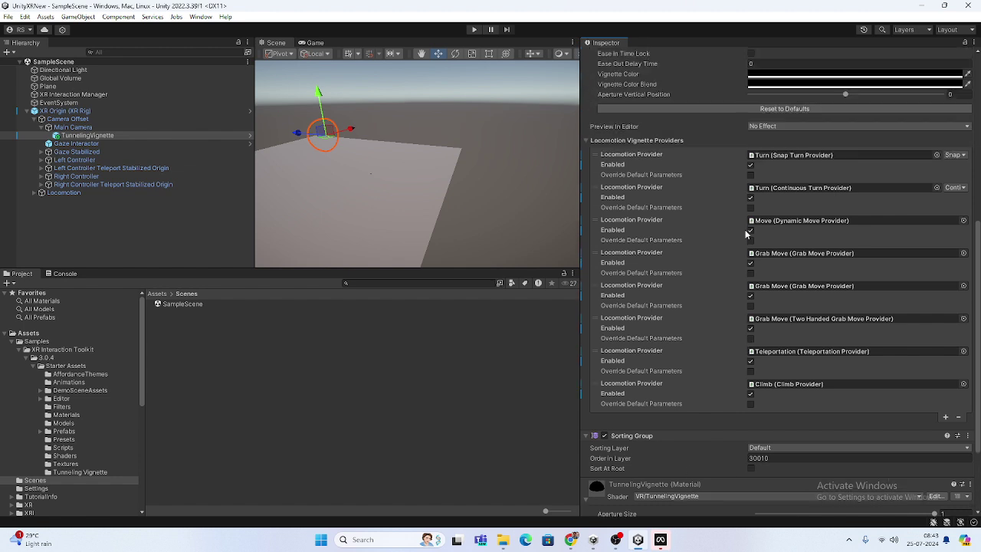
mouse_move(315, 122)
left_mouse_down("alt")
mouse_move(423, 128)
mouse_move(328, 134)
left_mouse_up("alt")
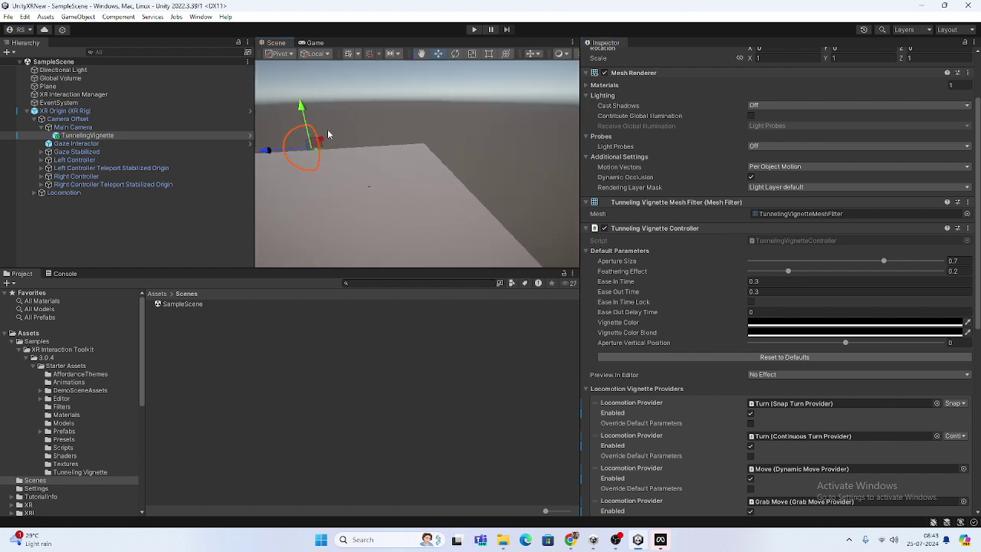
- Play-test the new rig, collapse XR Origin in the Hierarchy, then exit Play mode
left_click(474, 29)
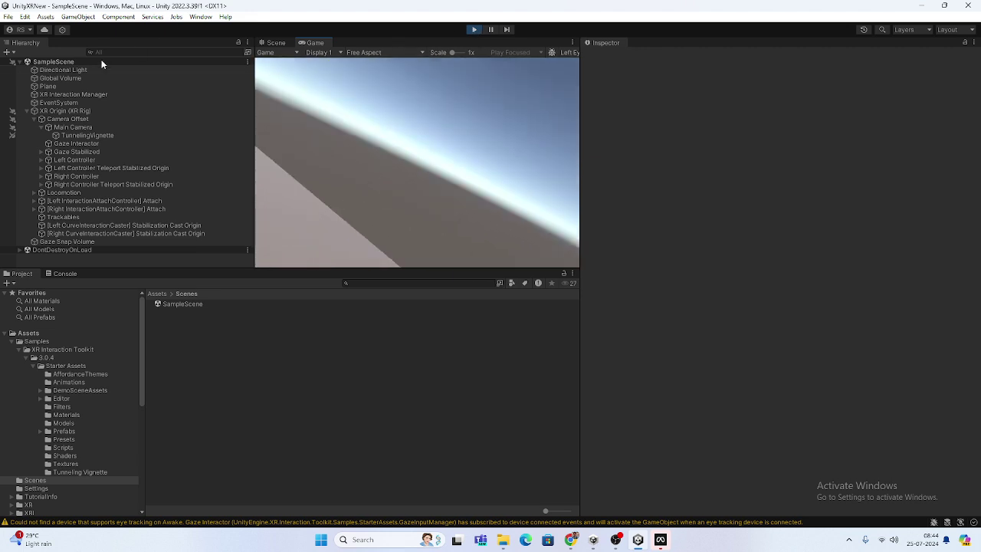
left_click(26, 103)
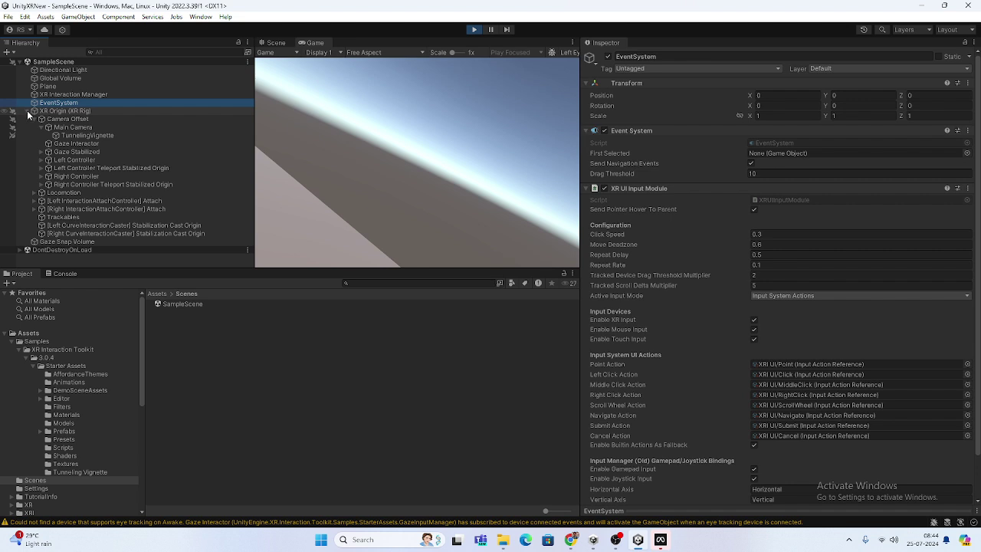
left_click(24, 111)
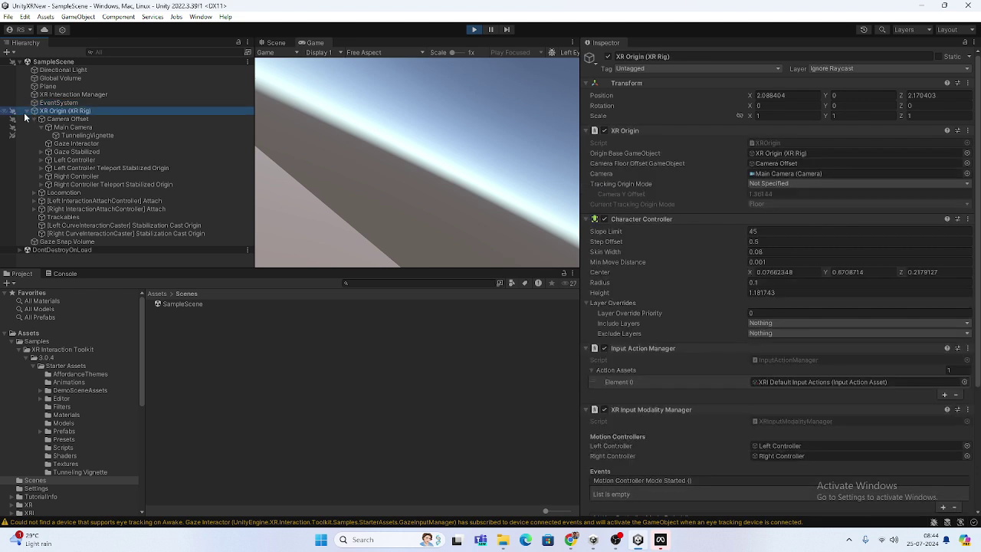
left_click(26, 112)
left_click(106, 171)
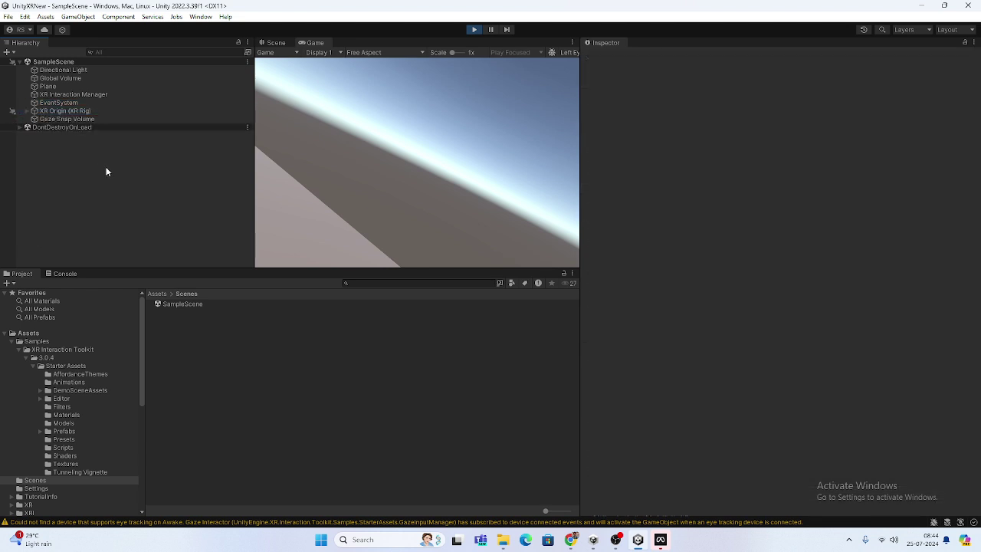
left_click(472, 29)
- Add a Teleportation Area component to the Plane
scroll(421, 145, "down", 3)
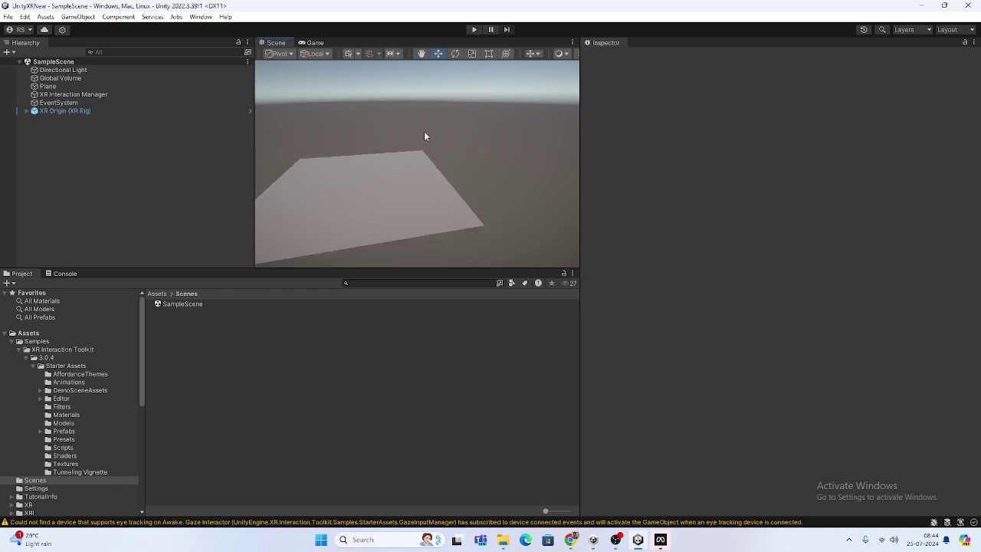
left_click(376, 226)
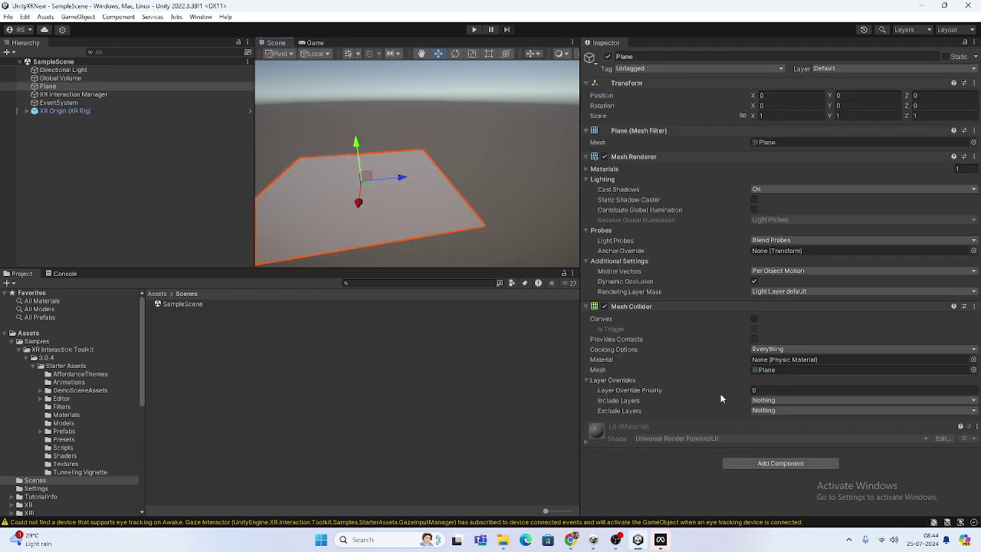
left_click(743, 464)
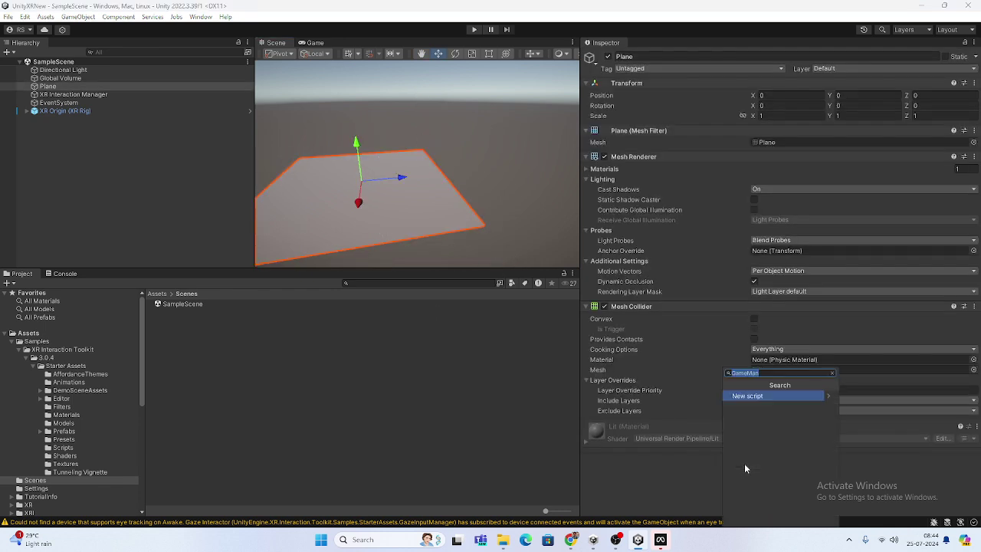
type("Tele")
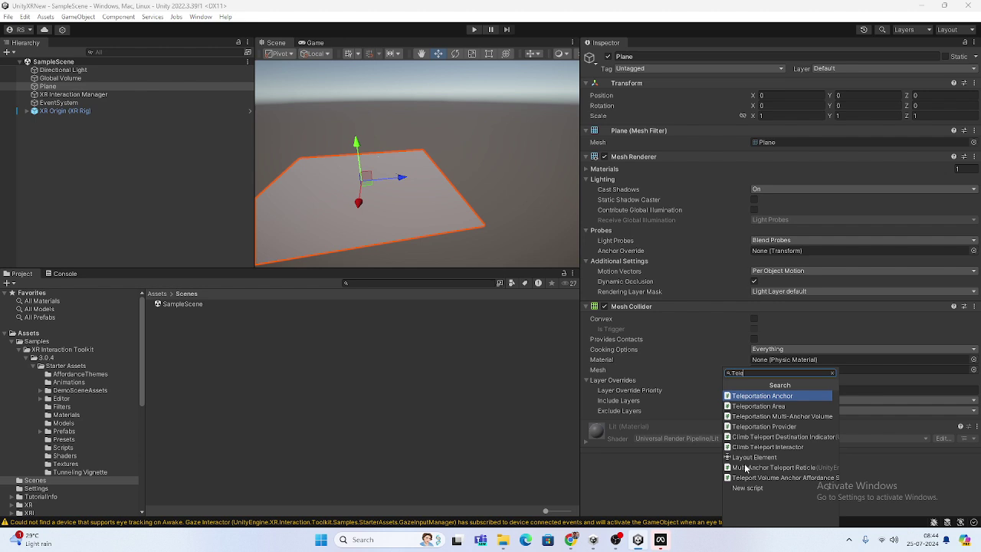
left_click(755, 406)
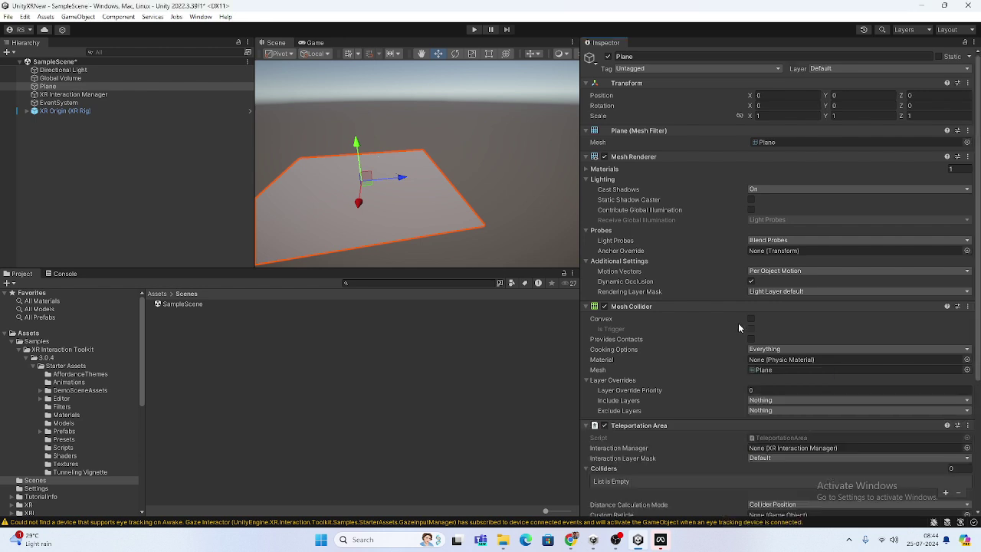
- Set the Interaction Layer Mask to Everything and put the Plane's Mesh Collider in Colliders
scroll(738, 327, "down", 3)
left_click(758, 293)
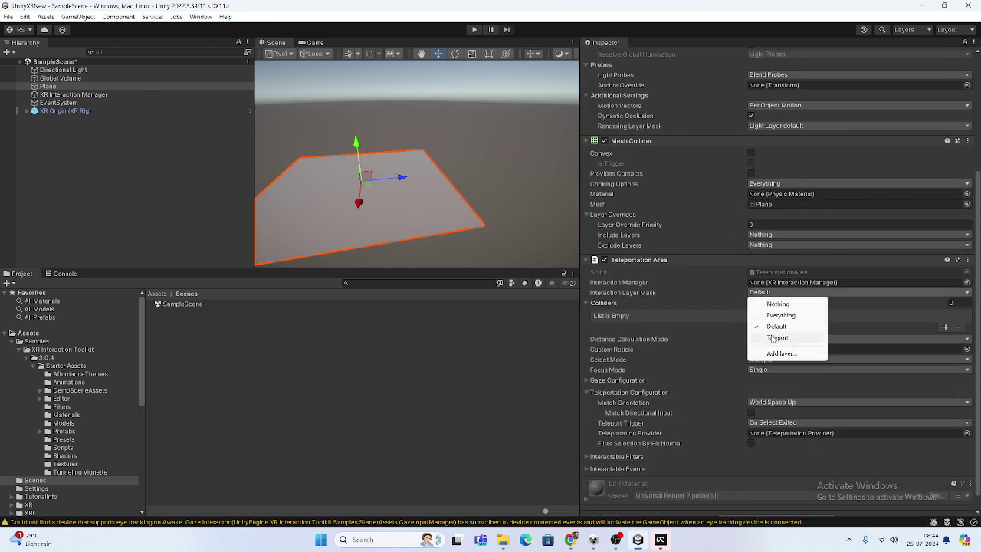
left_click(776, 338)
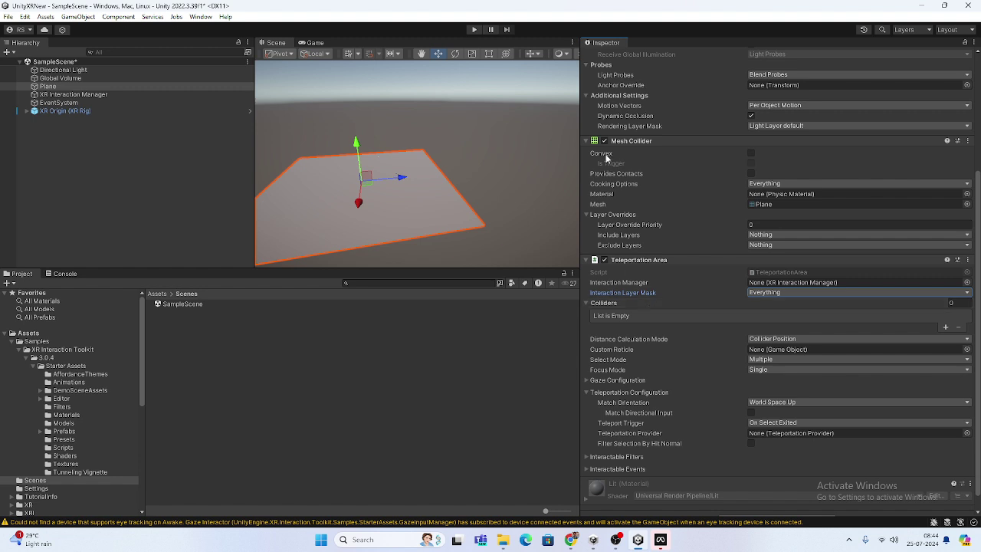
left_click_drag(613, 142, 613, 306)
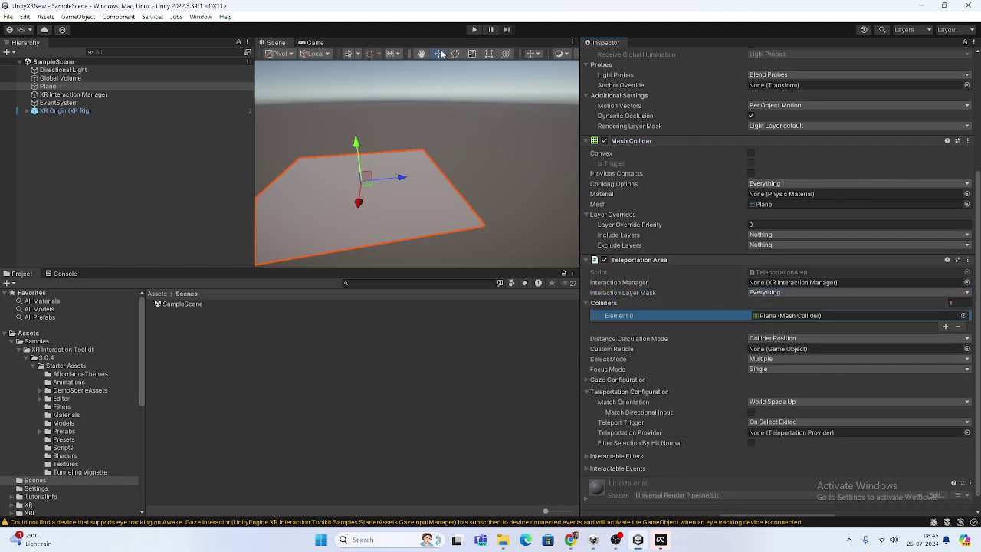
left_click(472, 30)
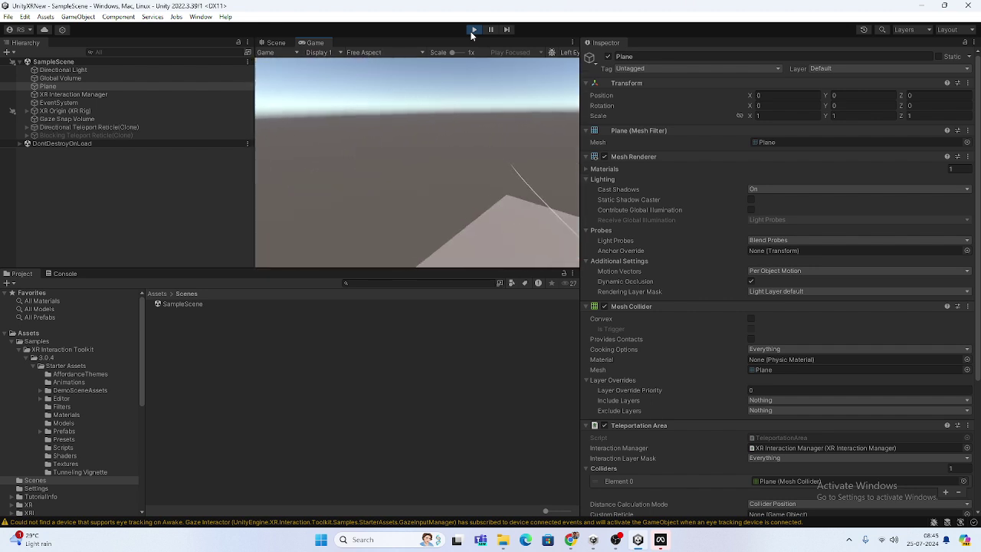
left_click(473, 30)
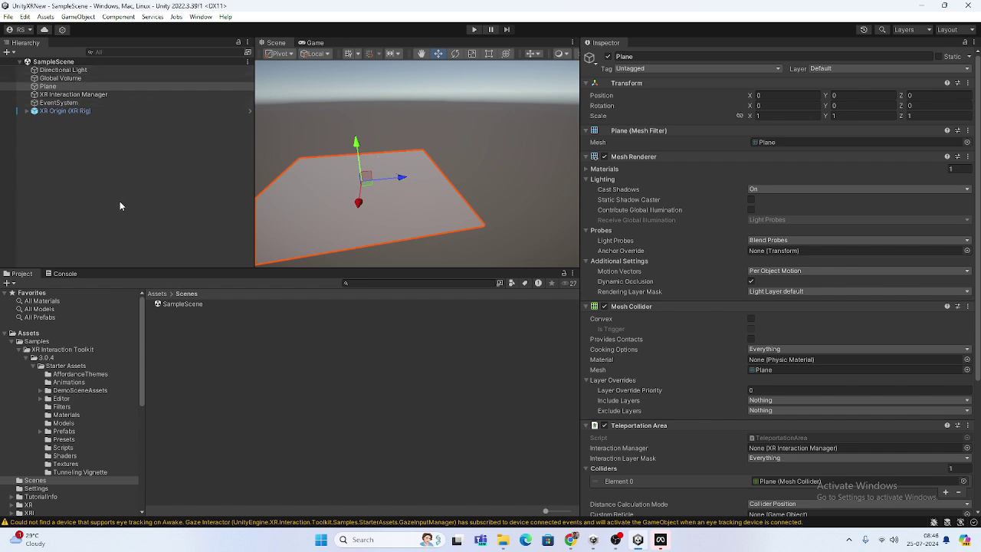
- Open Build Settings with Ctrl+Shift+B and switch the build platform to Android
key("ctrl+shift+b")
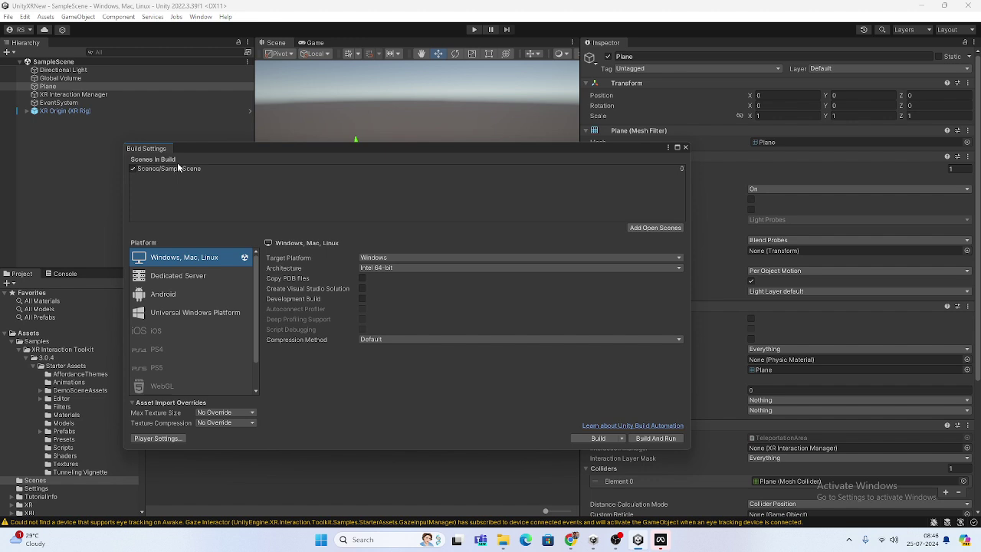
left_click(8, 17)
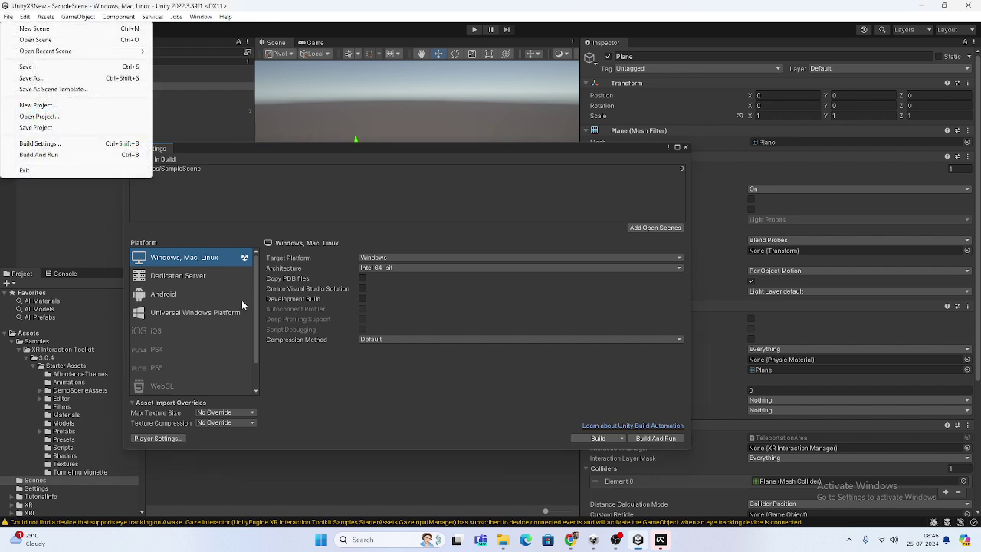
left_click(331, 383)
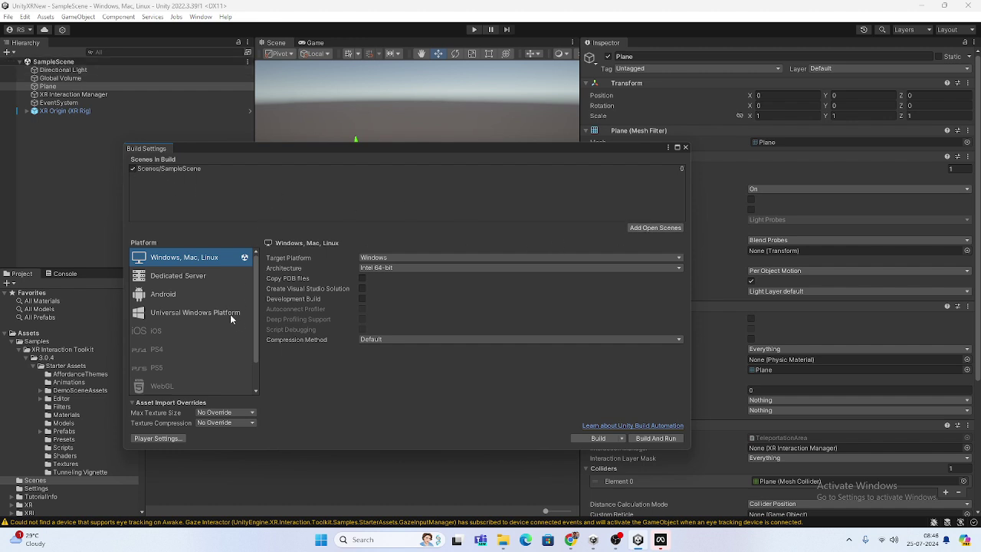
left_click(180, 295)
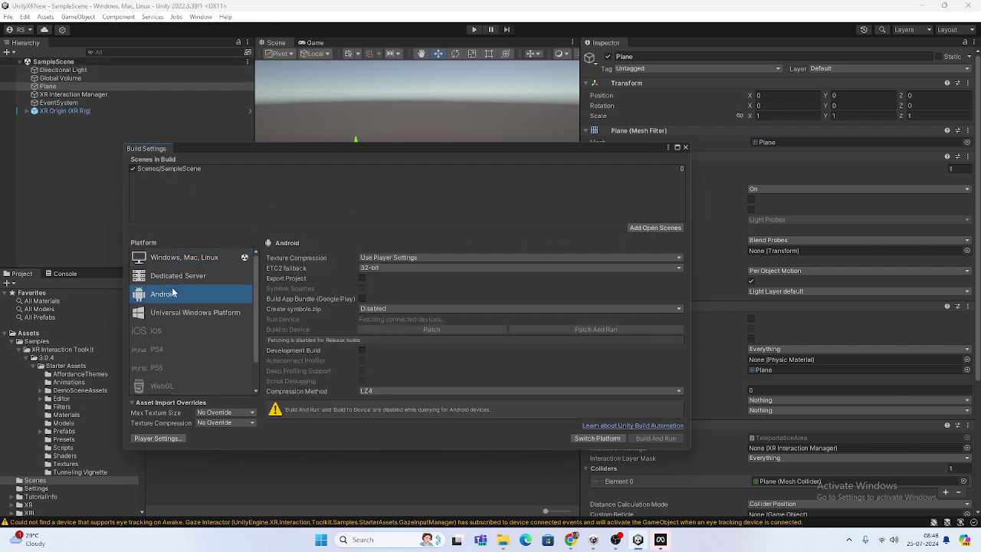
left_click(599, 439)
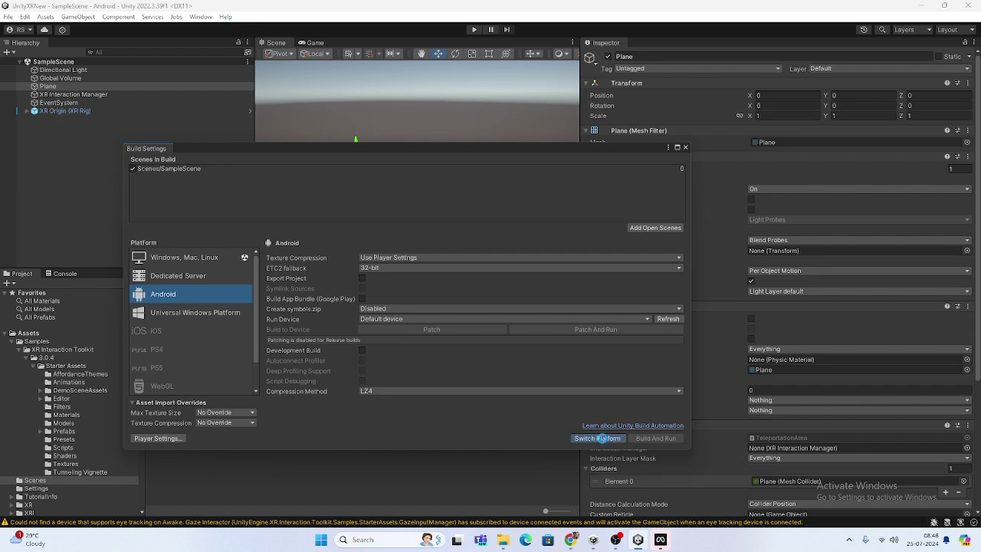
- Set the Player Settings company name to 'Nested mango'
left_click(157, 438)
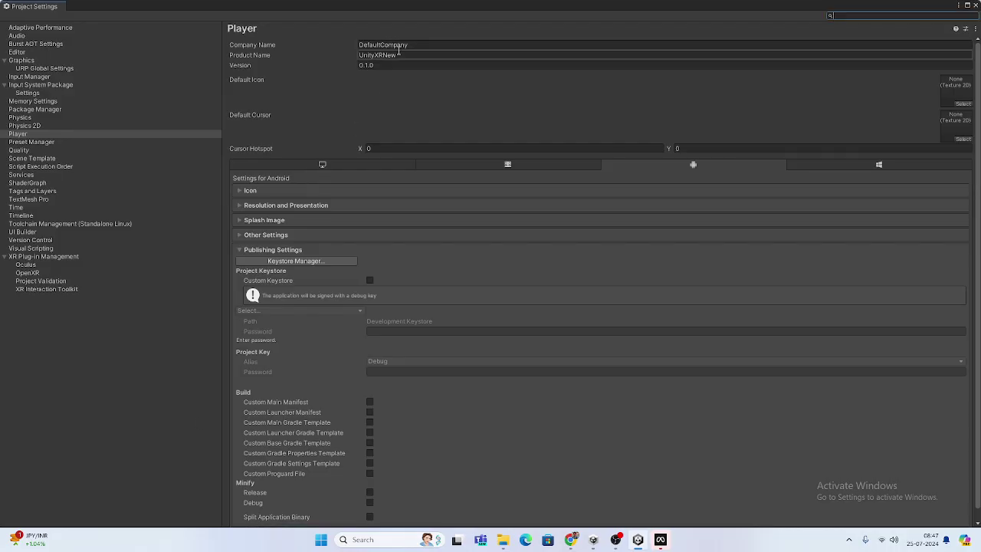
left_click(397, 44)
type("Ne")
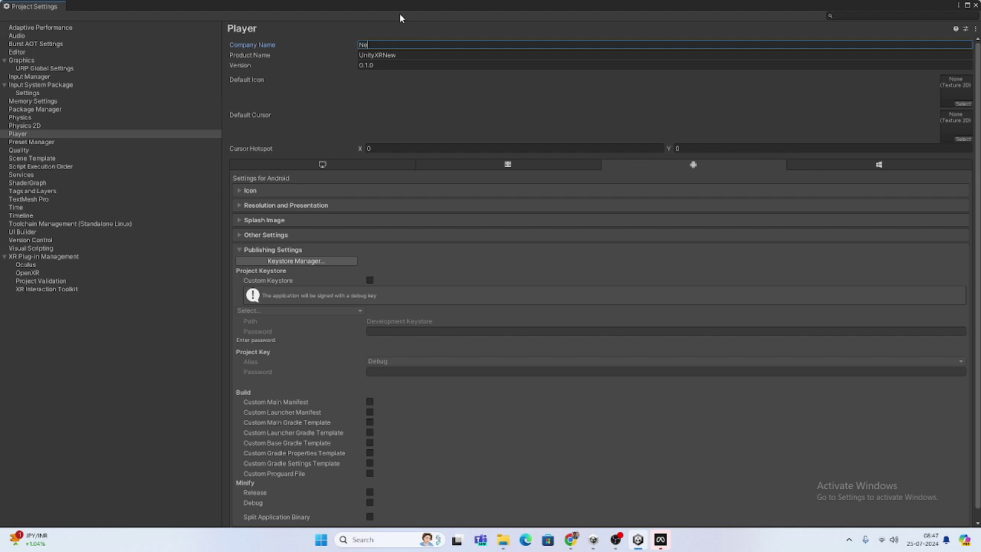
type("sted mango")
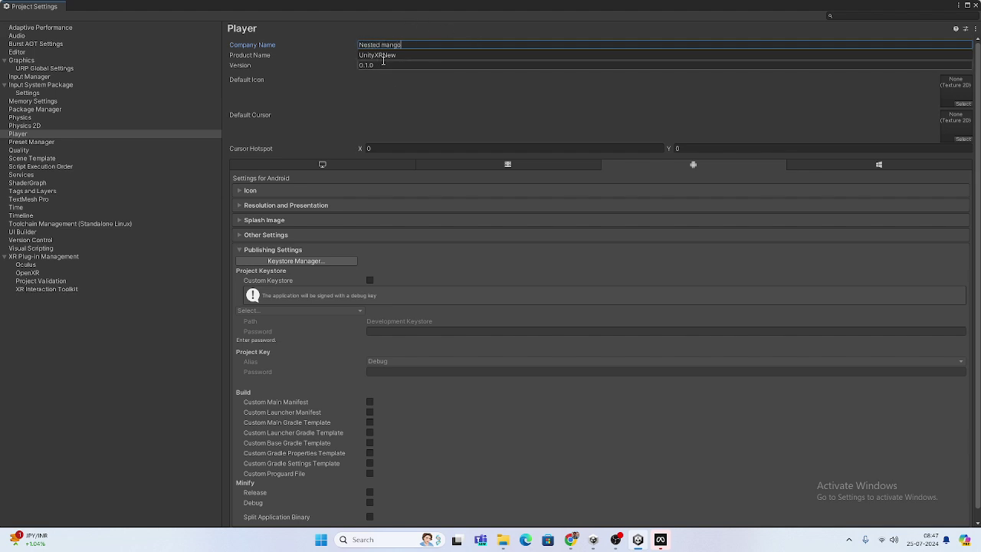
- Turn off Override Default Package Name under Other Settings
left_click(247, 235)
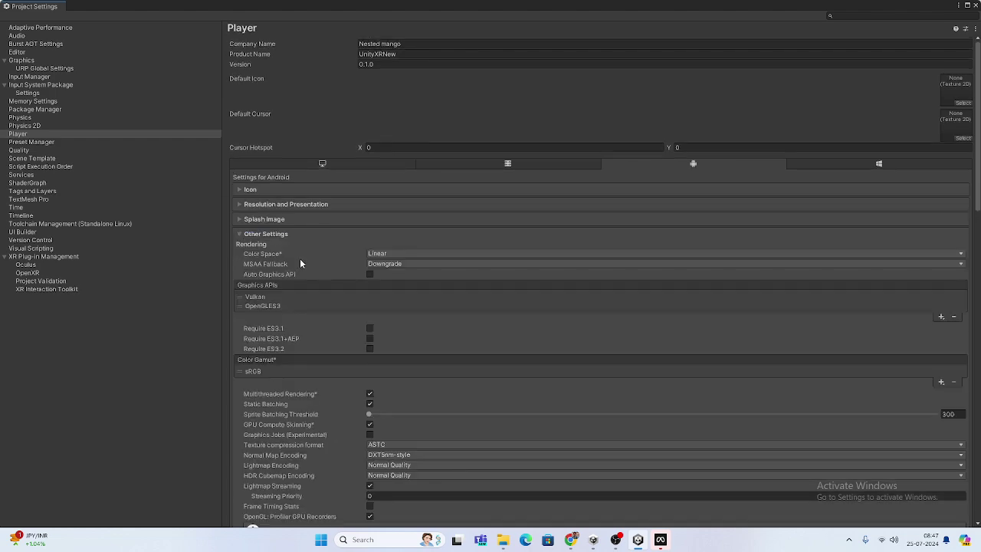
left_click(255, 205)
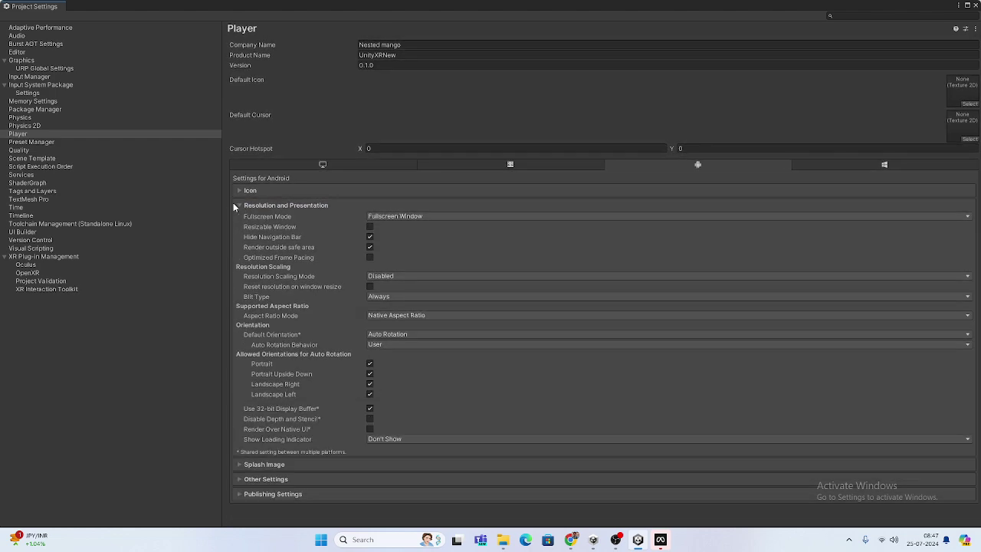
left_click(241, 206)
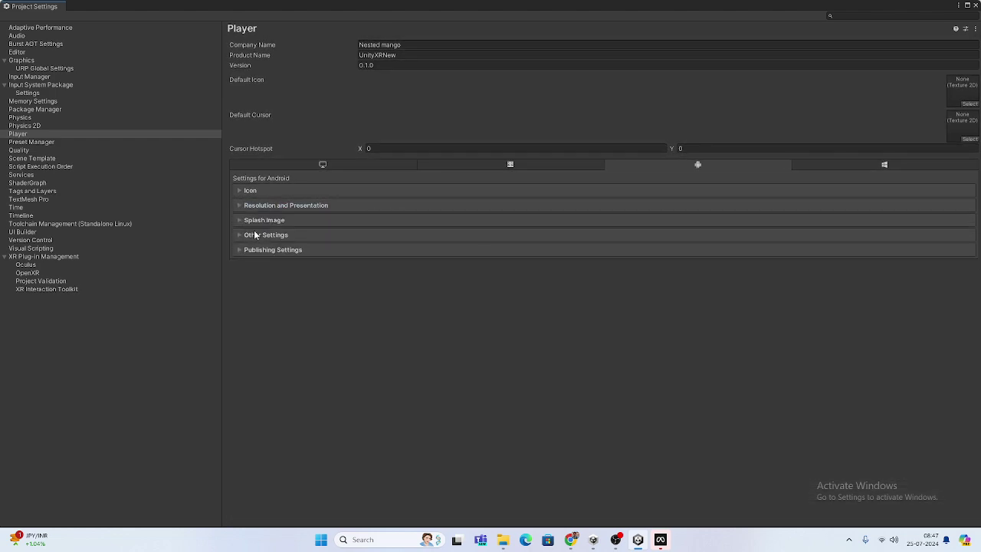
left_click(255, 234)
scroll(490, 288, "down", 10)
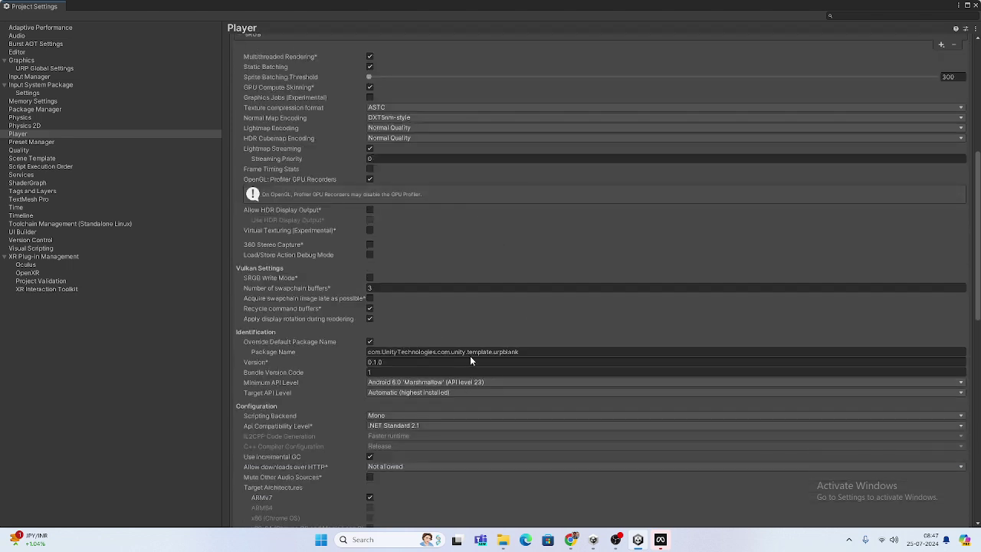
left_click(369, 342)
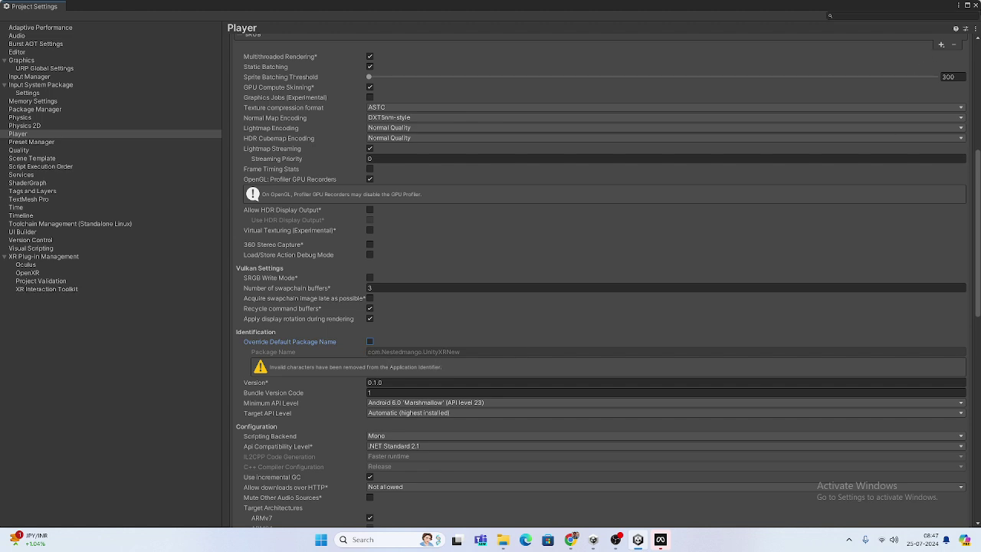
- Close Project Settings and start the Android build, naming the file TestXR
left_click(975, 6)
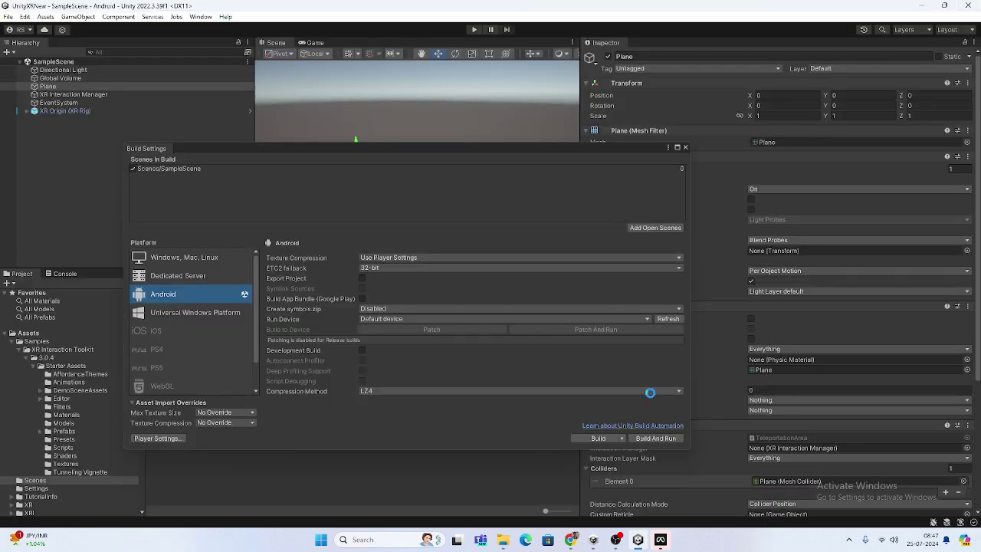
left_click(598, 440)
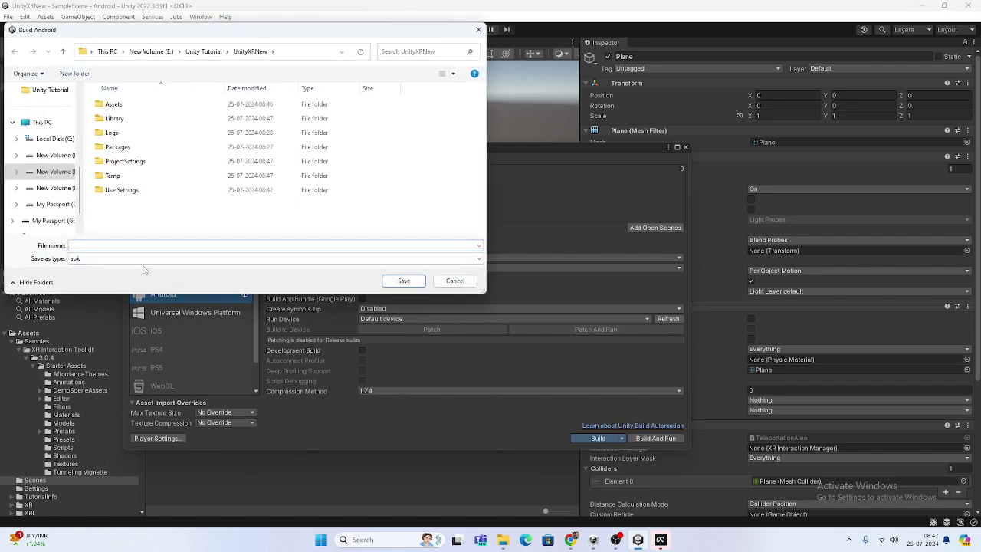
type("Test")
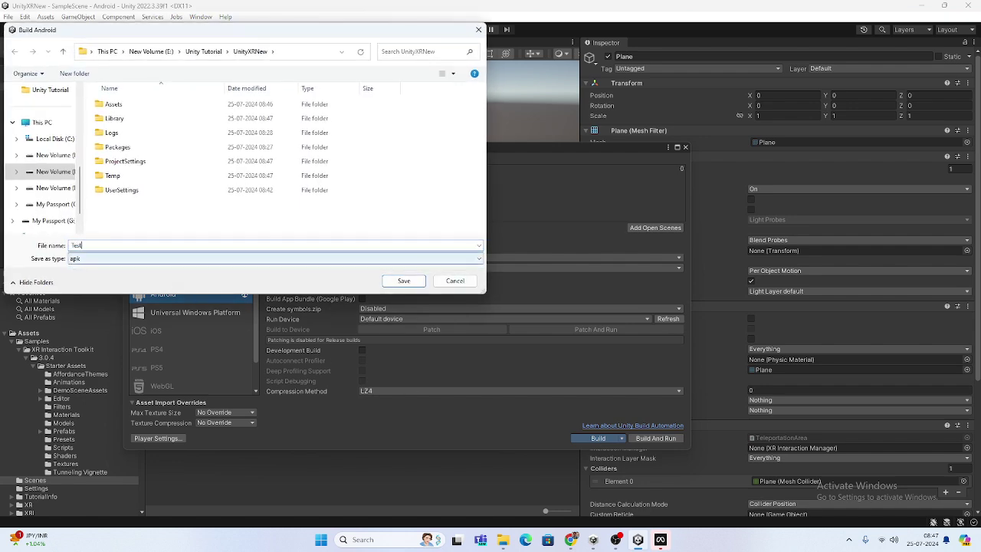
type("XR")
- Save the Build Android dialog to build the TestXR APK
left_click(404, 281)
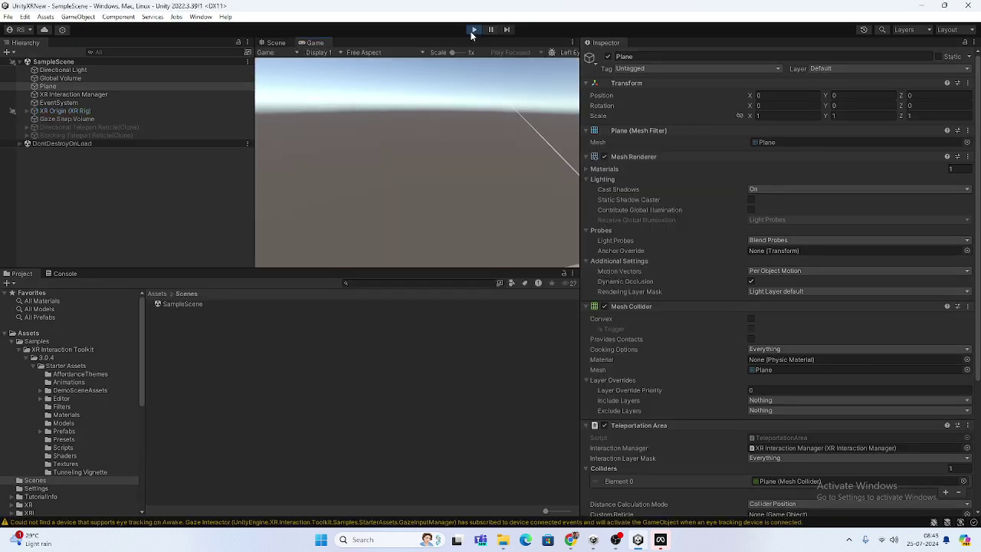